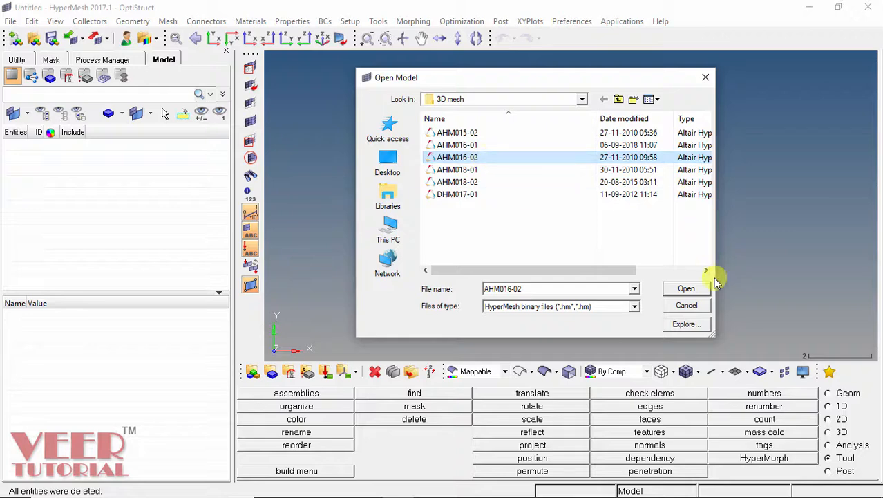
Open the model AHM016-02 and display its geometry shaded and transparent in Mappable colour mode.
{"action": "left_click", "coordinate": [685, 290]}
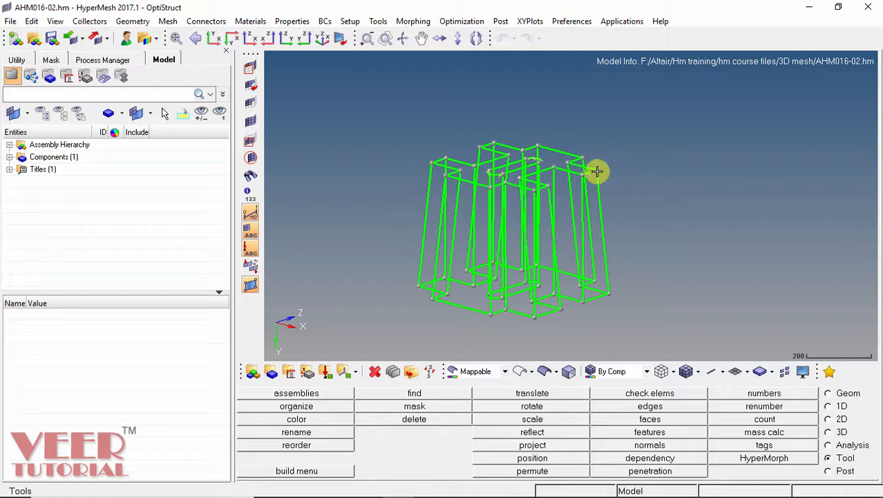
{"action": "left_click", "coordinate": [482, 377]}
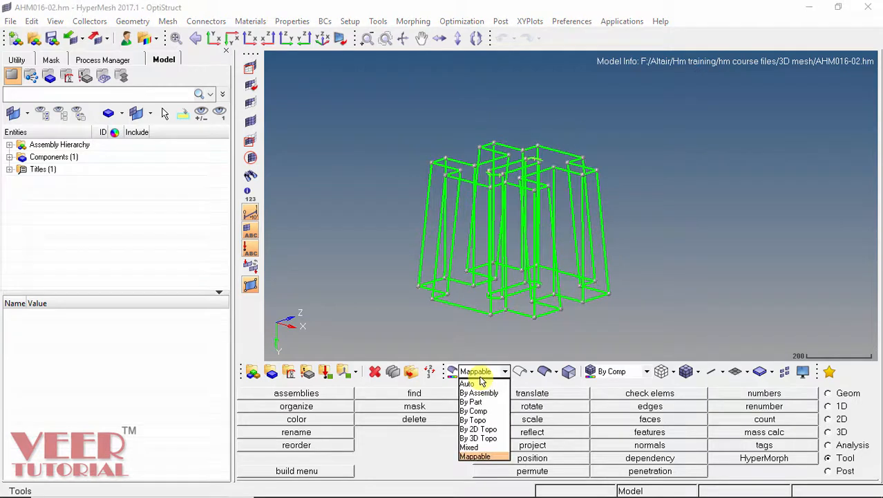
{"action": "left_click", "coordinate": [477, 458]}
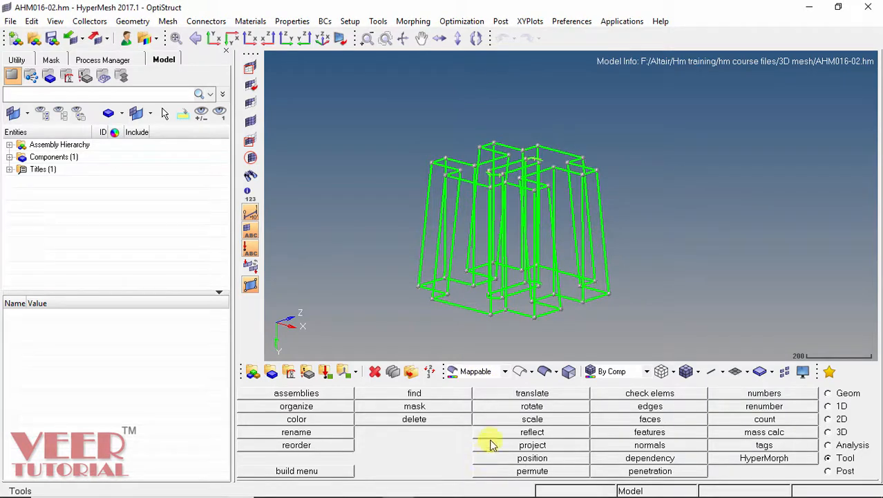
{"action": "left_click", "coordinate": [543, 374]}
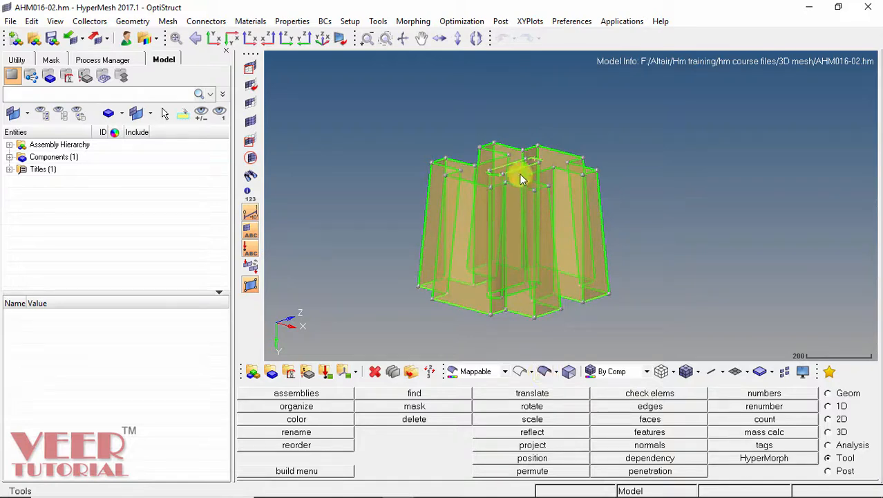
{"action": "left_click_drag", "start_coordinate": [521, 178], "coordinate": [527, 198], "text": "ctrl"}
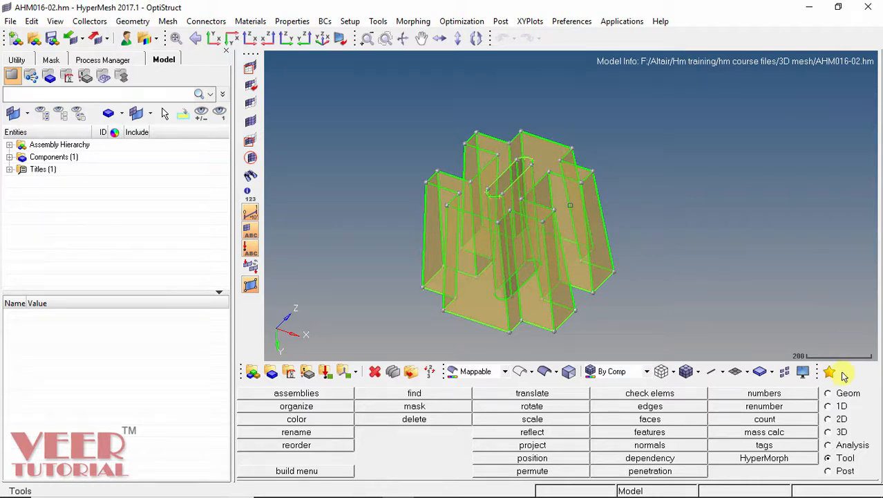
Start a solid edit trim with surfaces, choosing the whole block as the solid to trim.
{"action": "left_click", "coordinate": [829, 393]}
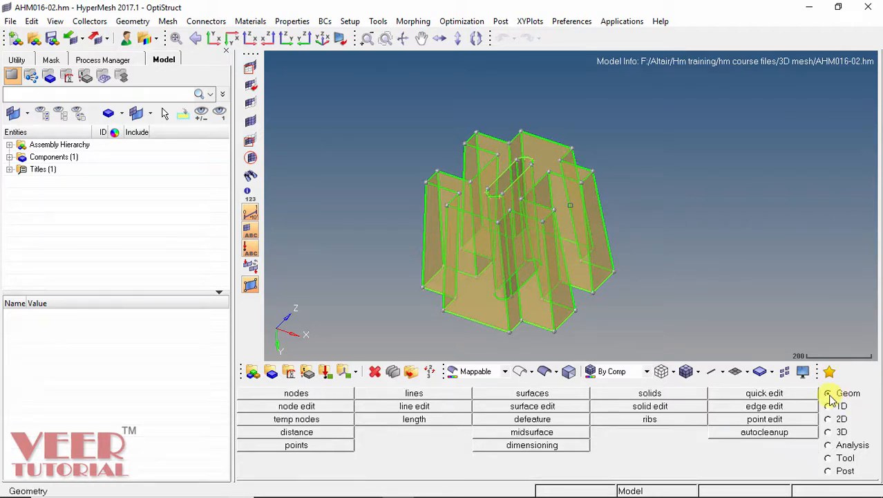
{"action": "left_click", "coordinate": [667, 407]}
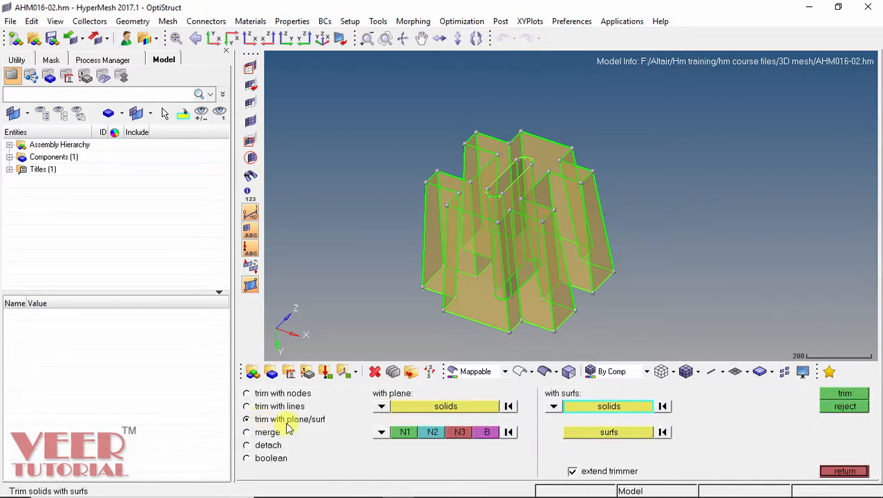
{"action": "left_click", "coordinate": [620, 410]}
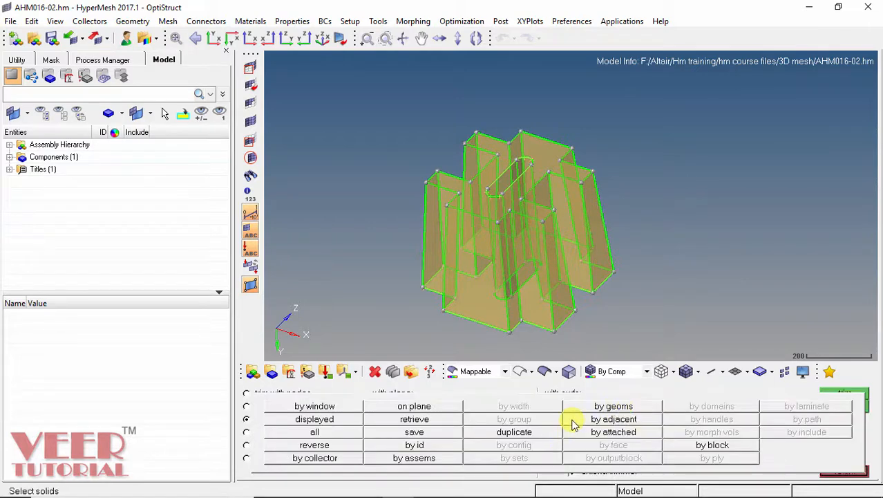
{"action": "left_click", "coordinate": [474, 217]}
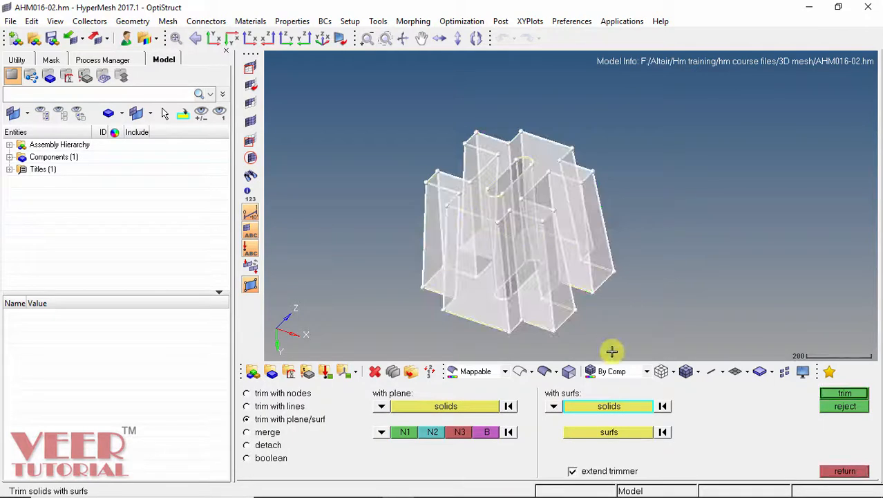
{"action": "left_click", "coordinate": [607, 434]}
{"action": "mouse_move", "coordinate": [636, 183]}
{"action": "left_mouse_down", "text": "ctrl"}
{"action": "mouse_move", "coordinate": [599, 199]}
{"action": "mouse_move", "coordinate": [645, 274]}
{"action": "mouse_move", "coordinate": [642, 184]}
{"action": "left_mouse_up", "text": "ctrl"}
{"action": "scroll", "coordinate": [411, 223], "scroll_direction": "up", "scroll_amount": 5, "text": "ctrl"}
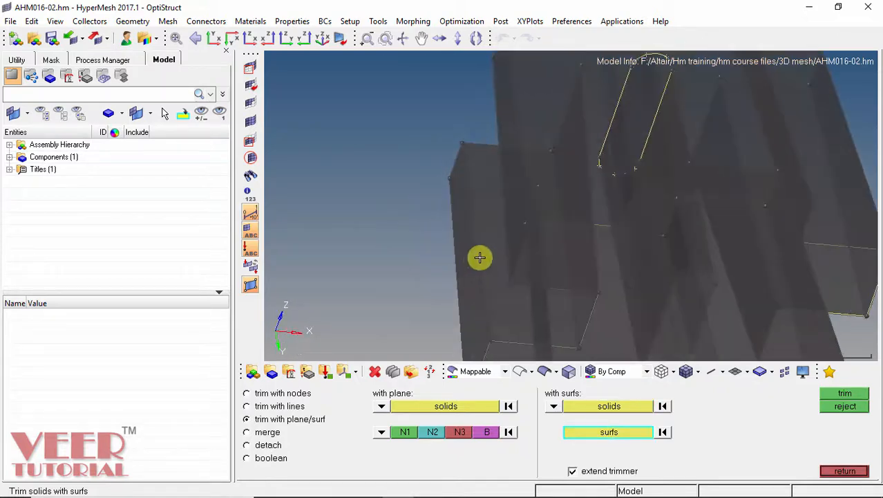
{"action": "left_click", "coordinate": [468, 264]}
{"action": "scroll", "coordinate": [450, 176], "scroll_direction": "down", "scroll_amount": 1}
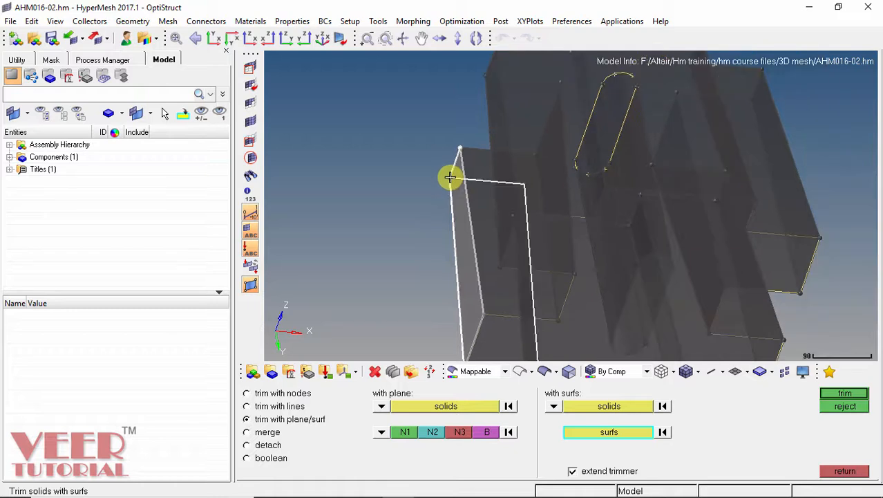
{"action": "scroll", "coordinate": [448, 199], "scroll_direction": "down", "scroll_amount": 5}
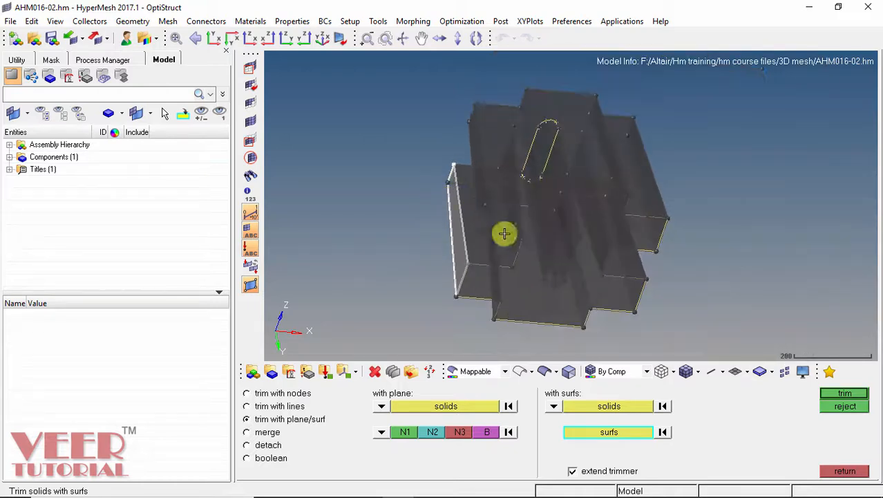
{"action": "left_click", "coordinate": [662, 432]}
Trim the selected solid with the outer side face of the projecting arm, splitting off the adjacent end block.
{"action": "left_click_drag", "start_coordinate": [493, 256], "coordinate": [478, 286], "text": "ctrl"}
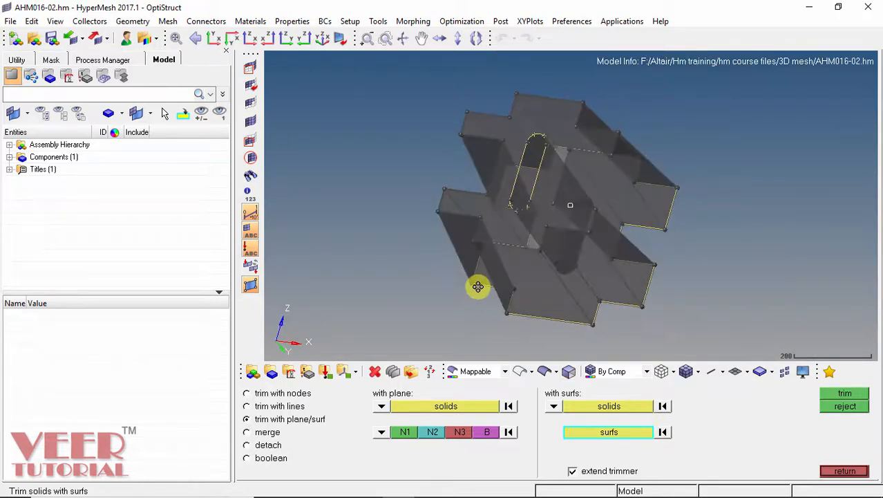
{"action": "left_click", "coordinate": [478, 282]}
{"action": "left_click", "coordinate": [846, 395]}
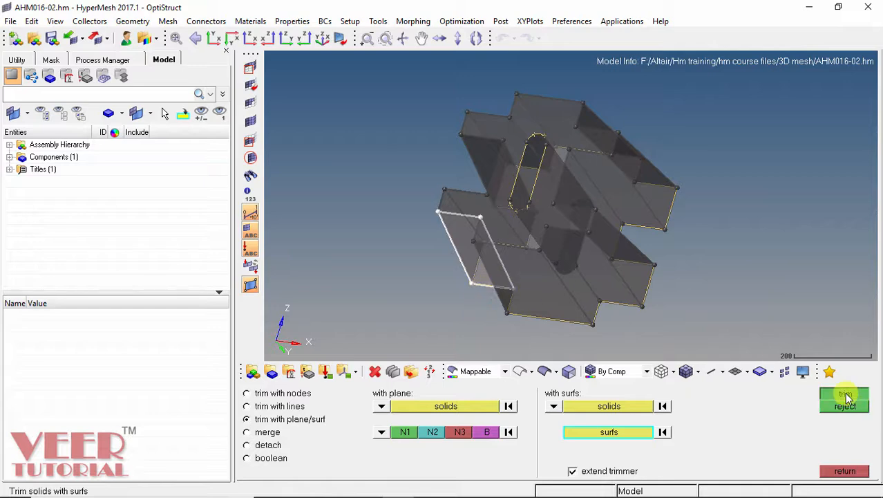
Trim the remaining large solid with the outer side face of the opposite arm, splitting off the other end block.
{"action": "left_click_drag", "start_coordinate": [473, 219], "coordinate": [667, 142], "text": "ctrl"}
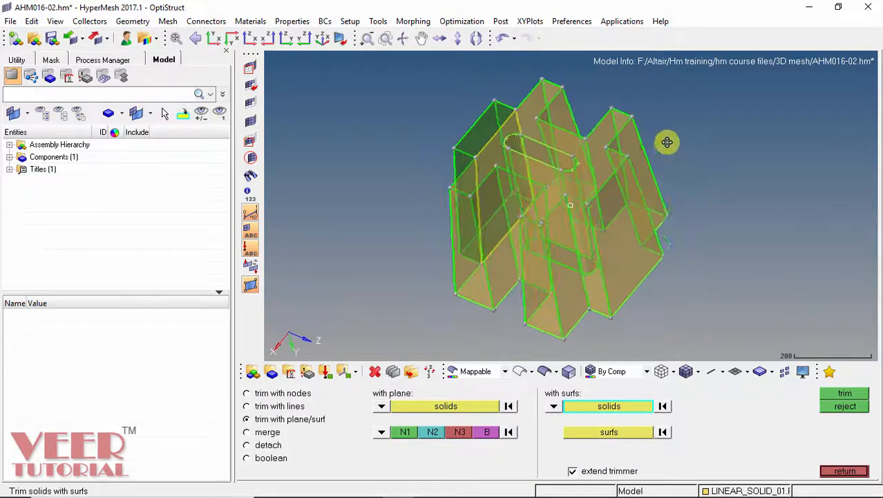
{"action": "left_click", "coordinate": [597, 168]}
{"action": "left_click", "coordinate": [610, 433]}
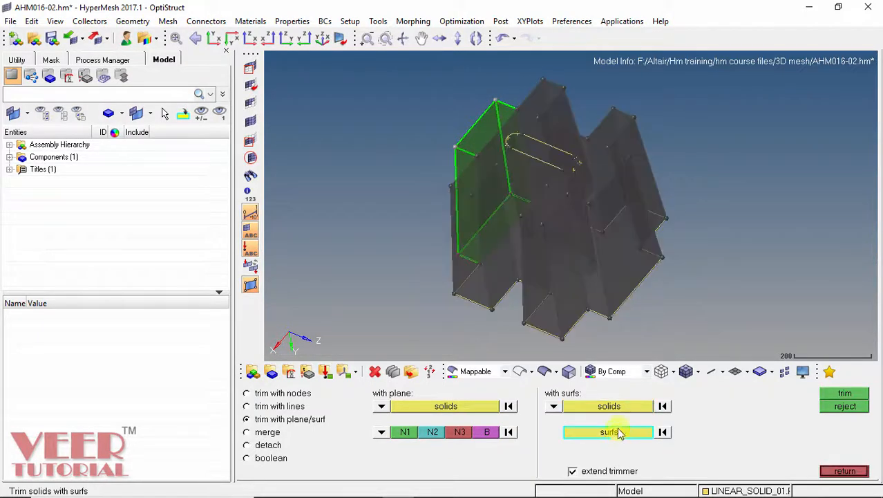
{"action": "scroll", "coordinate": [631, 176], "scroll_direction": "up", "scroll_amount": 5}
{"action": "left_click", "coordinate": [667, 150]}
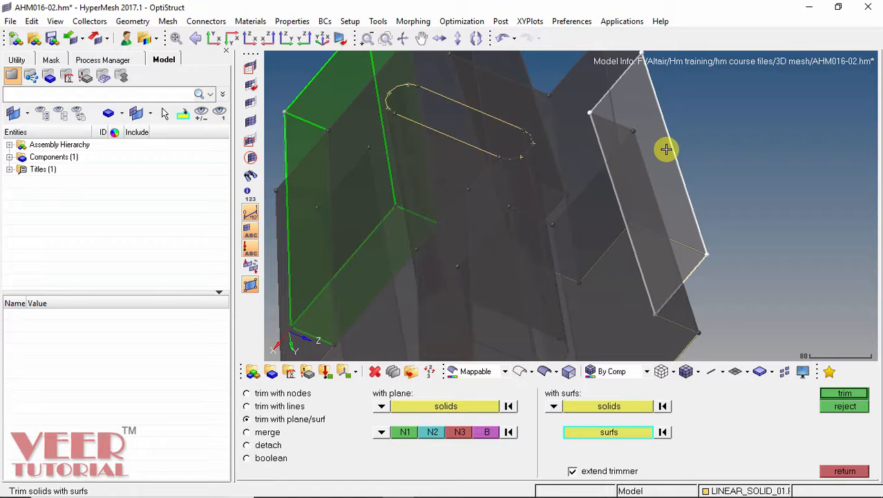
{"action": "left_click", "coordinate": [844, 396]}
Trim the remaining unmappable solid with the inner side faces of the notch between the arms, isolating the middle section.
{"action": "mouse_move", "coordinate": [349, 112]}
{"action": "left_mouse_down", "text": "ctrl"}
{"action": "mouse_move", "coordinate": [381, 134]}
{"action": "mouse_move", "coordinate": [509, 150]}
{"action": "mouse_move", "coordinate": [421, 143]}
{"action": "mouse_move", "coordinate": [595, 221]}
{"action": "mouse_move", "coordinate": [396, 106]}
{"action": "mouse_move", "coordinate": [350, 194]}
{"action": "mouse_move", "coordinate": [578, 95]}
{"action": "mouse_move", "coordinate": [541, 192]}
{"action": "mouse_move", "coordinate": [359, 87]}
{"action": "left_mouse_up", "text": "ctrl"}
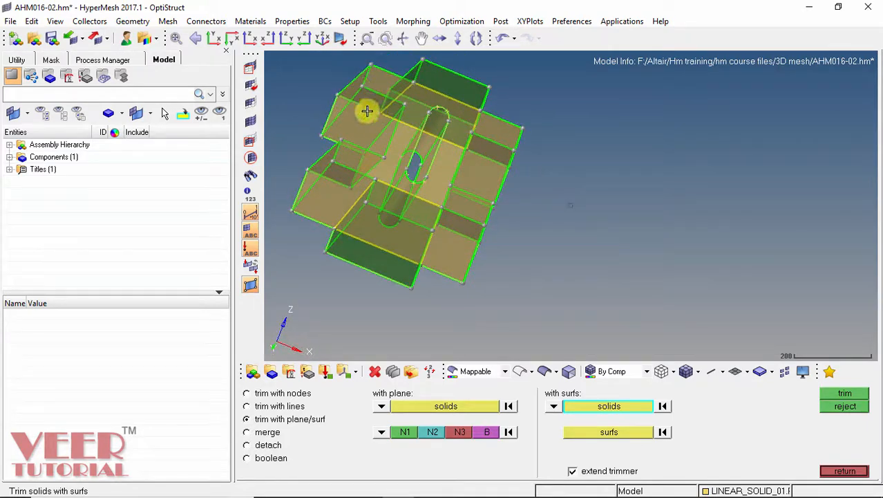
{"action": "scroll", "coordinate": [710, 315], "scroll_direction": "down", "scroll_amount": 2}
{"action": "scroll", "coordinate": [529, 181], "scroll_direction": "up", "scroll_amount": 4}
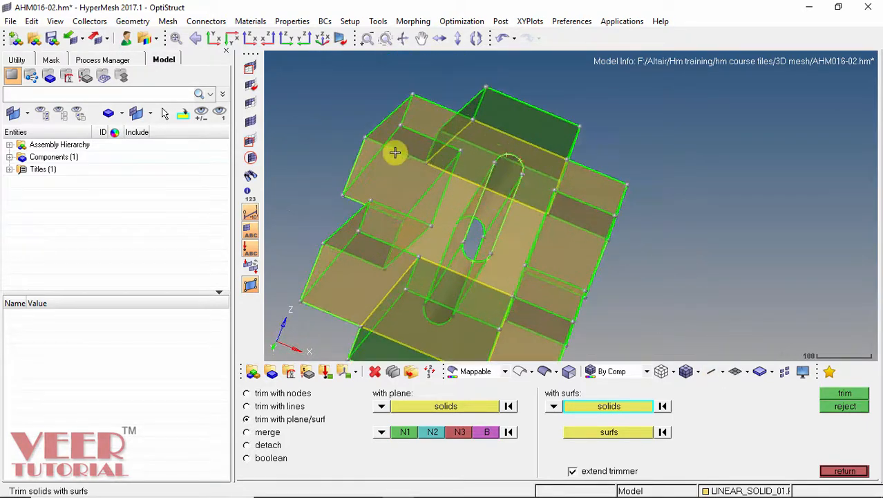
{"action": "left_click", "coordinate": [395, 152]}
{"action": "left_click", "coordinate": [610, 434]}
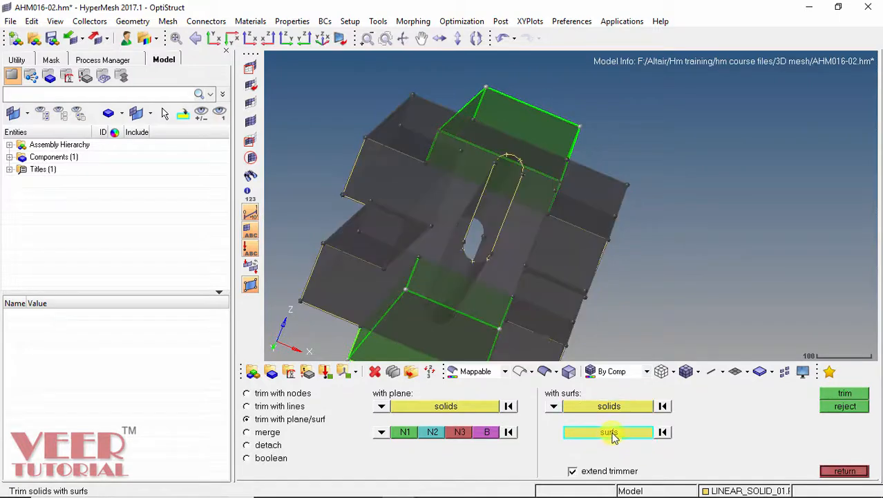
{"action": "left_click", "coordinate": [416, 179]}
{"action": "left_click_drag", "start_coordinate": [417, 179], "coordinate": [398, 141], "text": "ctrl"}
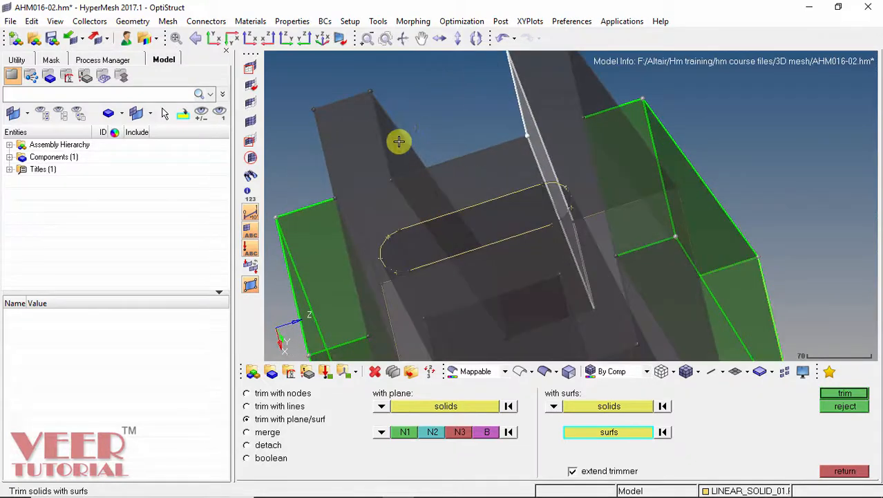
{"action": "left_click", "coordinate": [845, 393]}
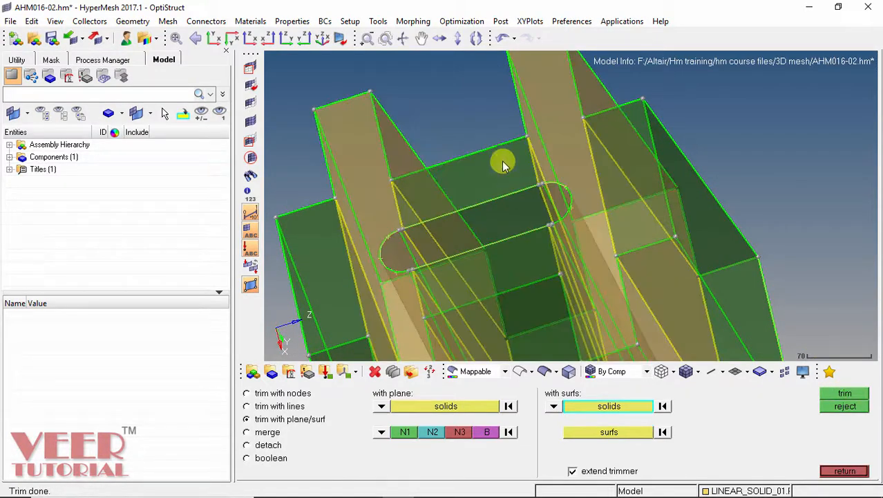
Trim the two remaining unmappable solids with the outer block's side faces, separating the projecting arms, and leave solid edit.
{"action": "left_click_drag", "start_coordinate": [479, 123], "coordinate": [457, 238], "text": "ctrl"}
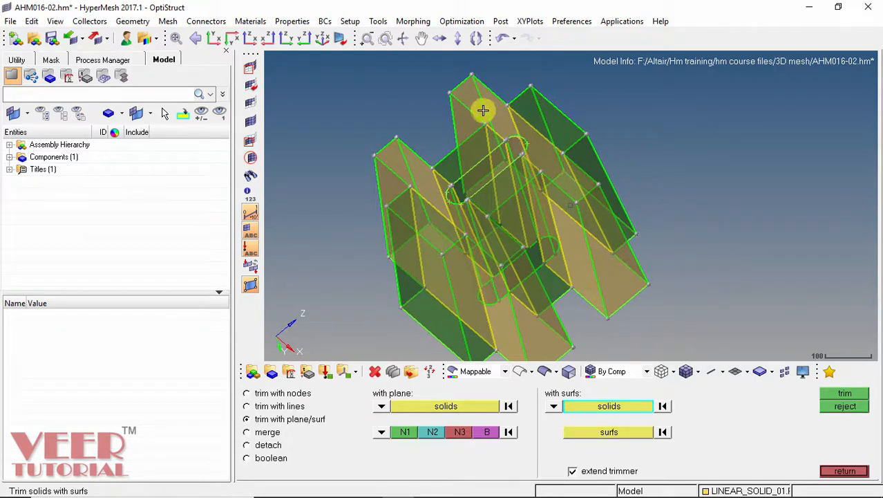
{"action": "left_click", "coordinate": [479, 107]}
{"action": "left_click", "coordinate": [410, 163]}
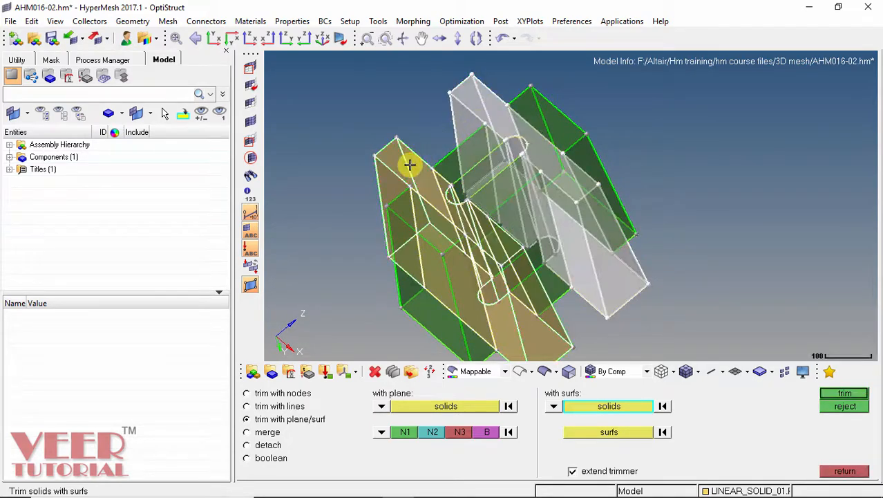
{"action": "left_click", "coordinate": [608, 432]}
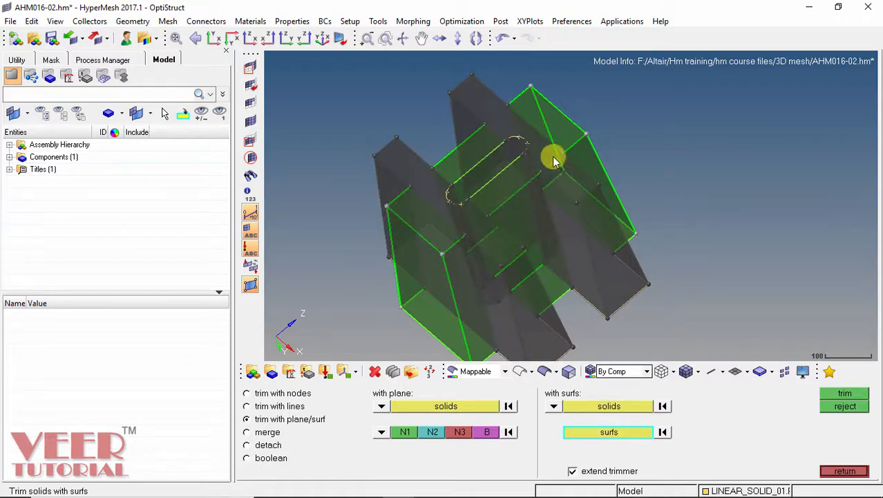
{"action": "mouse_move", "coordinate": [553, 157]}
{"action": "left_mouse_down", "text": "ctrl"}
{"action": "mouse_move", "coordinate": [583, 301]}
{"action": "mouse_move", "coordinate": [540, 148]}
{"action": "mouse_move", "coordinate": [558, 179]}
{"action": "left_mouse_up", "text": "ctrl"}
{"action": "left_click_drag", "start_coordinate": [684, 186], "coordinate": [643, 146], "text": "ctrl"}
{"action": "scroll", "coordinate": [621, 126], "scroll_direction": "up", "scroll_amount": 2, "text": "ctrl"}
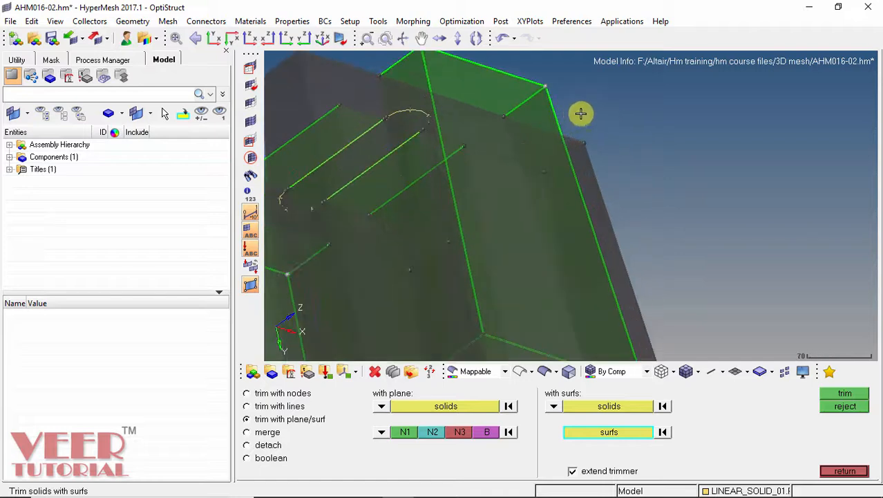
{"action": "left_click", "coordinate": [554, 118]}
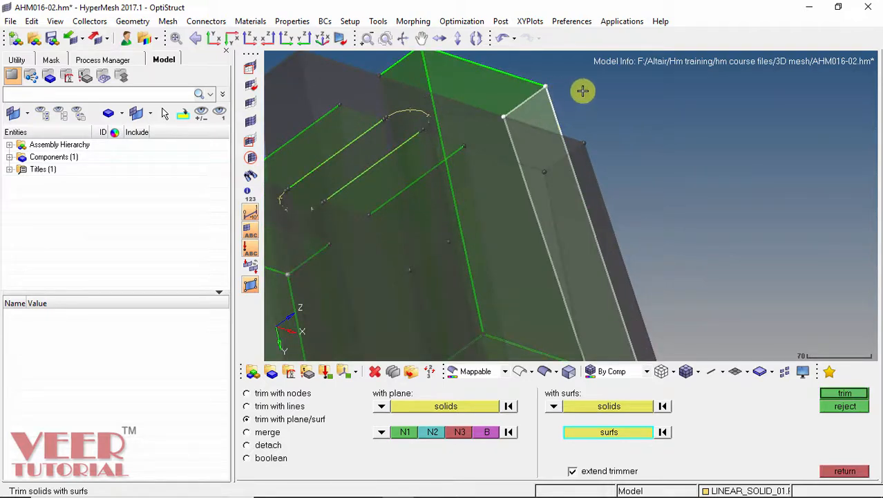
{"action": "scroll", "coordinate": [584, 90], "scroll_direction": "down", "scroll_amount": 4, "text": "ctrl"}
{"action": "mouse_move", "coordinate": [587, 110]}
{"action": "left_mouse_down", "text": "ctrl"}
{"action": "mouse_move", "coordinate": [525, 110]}
{"action": "mouse_move", "coordinate": [636, 159]}
{"action": "mouse_move", "coordinate": [676, 223]}
{"action": "mouse_move", "coordinate": [587, 126]}
{"action": "left_mouse_up", "text": "ctrl"}
{"action": "scroll", "coordinate": [587, 126], "scroll_direction": "up", "scroll_amount": 3, "text": "ctrl"}
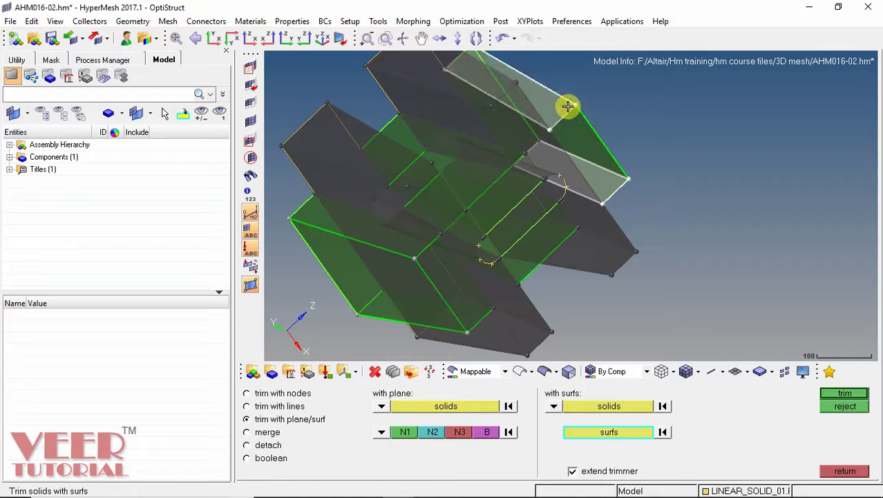
{"action": "left_click", "coordinate": [847, 394]}
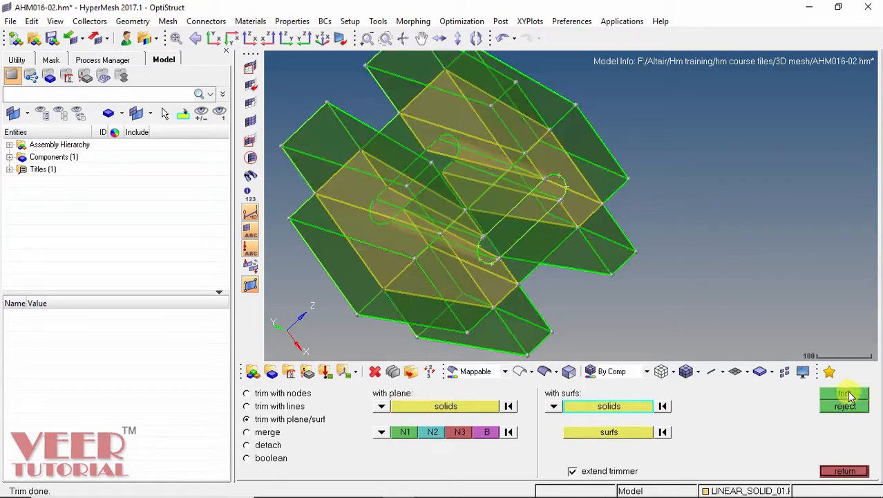
{"action": "scroll", "coordinate": [672, 215], "scroll_direction": "down", "scroll_amount": 3, "text": "ctrl"}
{"action": "left_click_drag", "start_coordinate": [668, 199], "coordinate": [629, 101], "text": "ctrl"}
{"action": "left_click", "coordinate": [844, 472]}
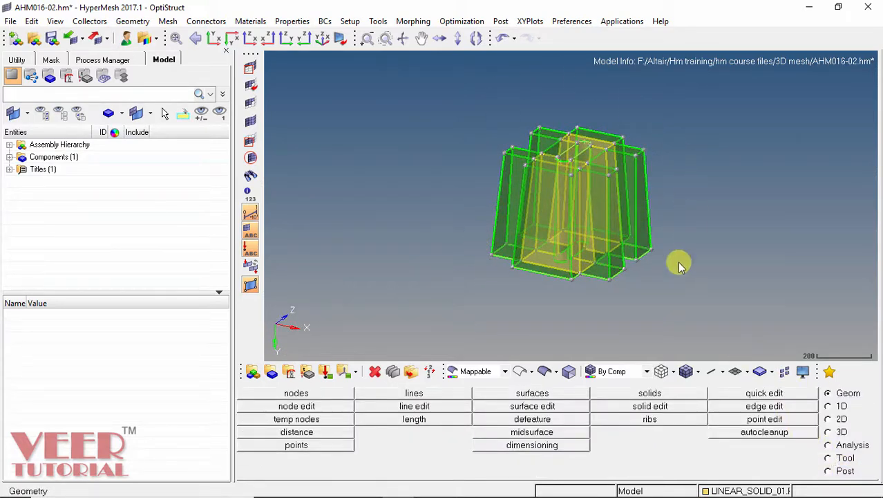
Create a component named 1 with no card image and no property.
{"action": "mouse_move", "coordinate": [599, 166]}
{"action": "left_mouse_down", "text": "ctrl"}
{"action": "mouse_move", "coordinate": [587, 165]}
{"action": "mouse_move", "coordinate": [613, 162]}
{"action": "left_mouse_up", "text": "ctrl"}
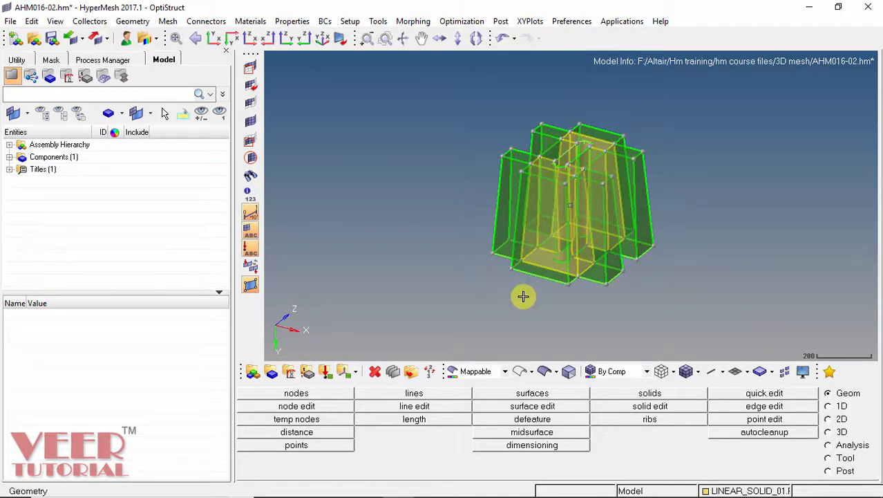
{"action": "left_click", "coordinate": [271, 373]}
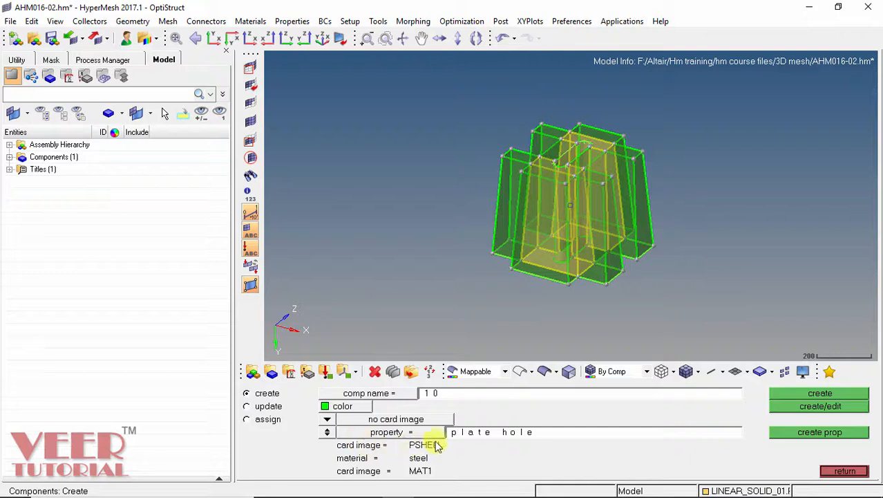
{"action": "left_click", "coordinate": [328, 434]}
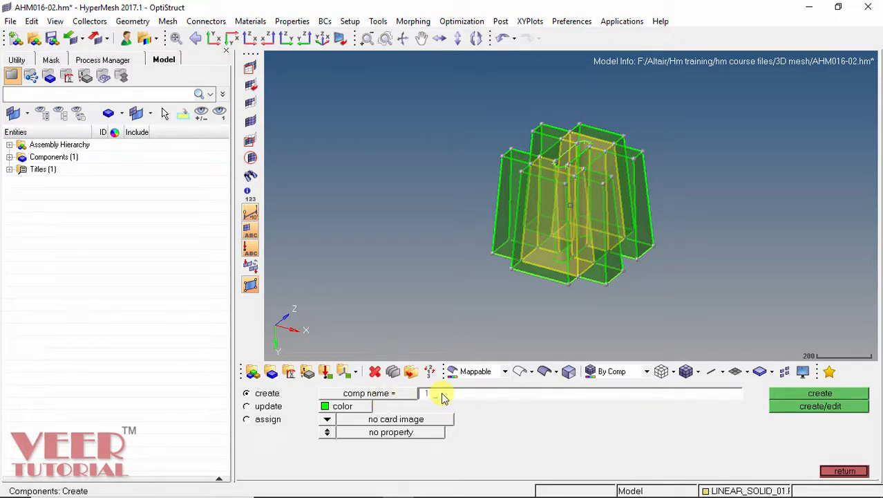
{"action": "left_click", "coordinate": [837, 392]}
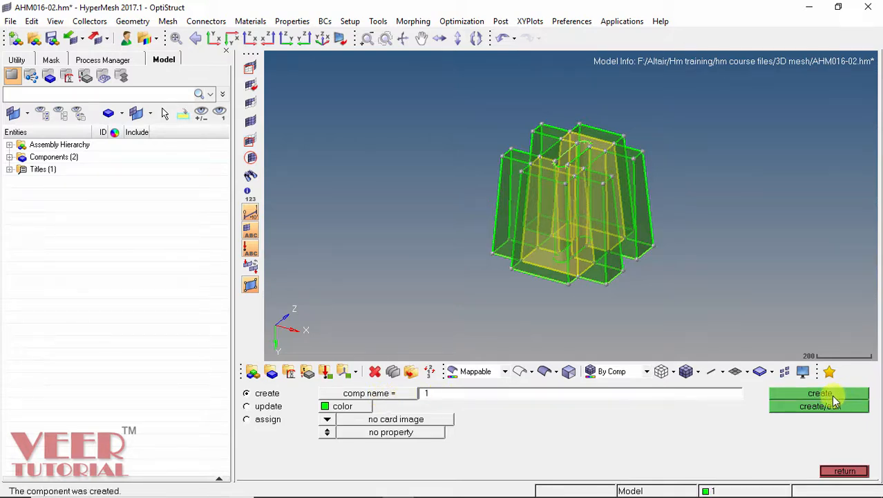
Create components named 2, 3 and 4 with no card image and no property.
{"action": "left_click", "coordinate": [455, 395]}
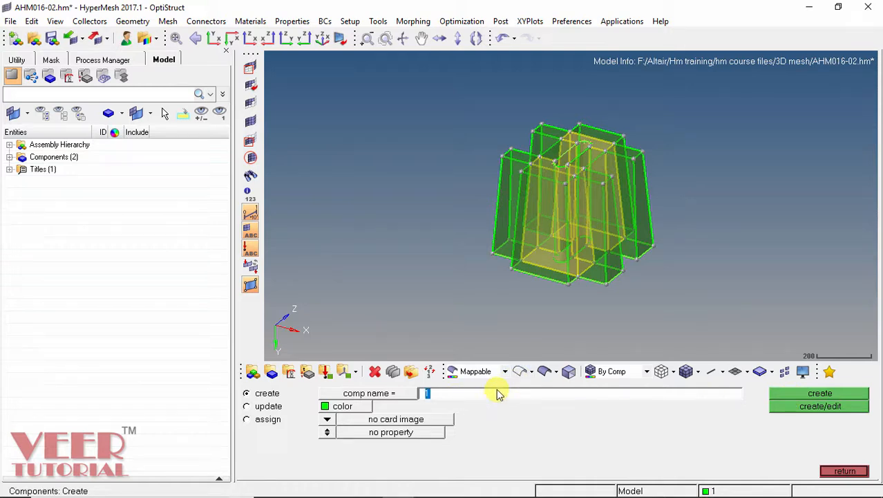
{"action": "left_click", "coordinate": [807, 394]}
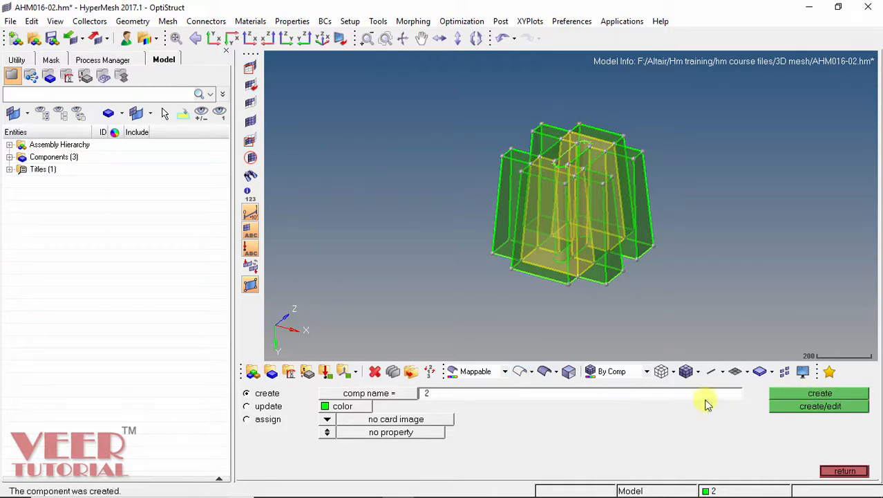
{"action": "left_click", "coordinate": [481, 397]}
{"action": "left_click", "coordinate": [798, 396]}
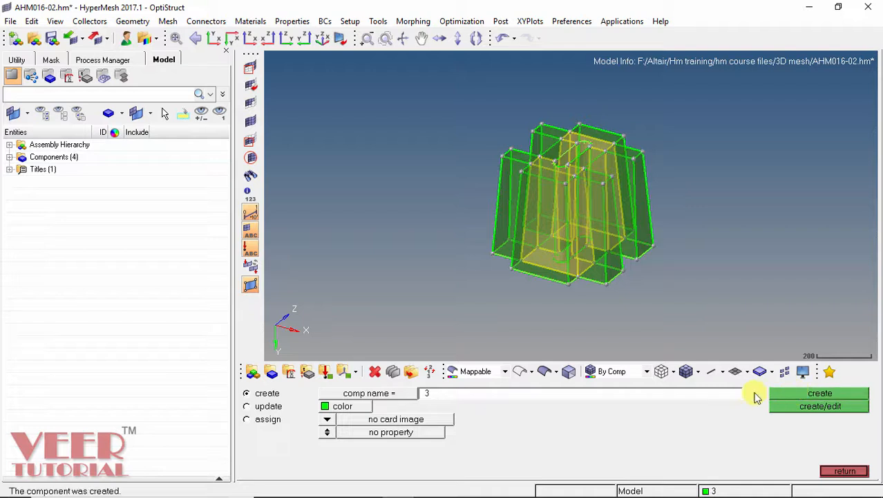
{"action": "left_click", "coordinate": [442, 397]}
{"action": "type", "text": "4"}
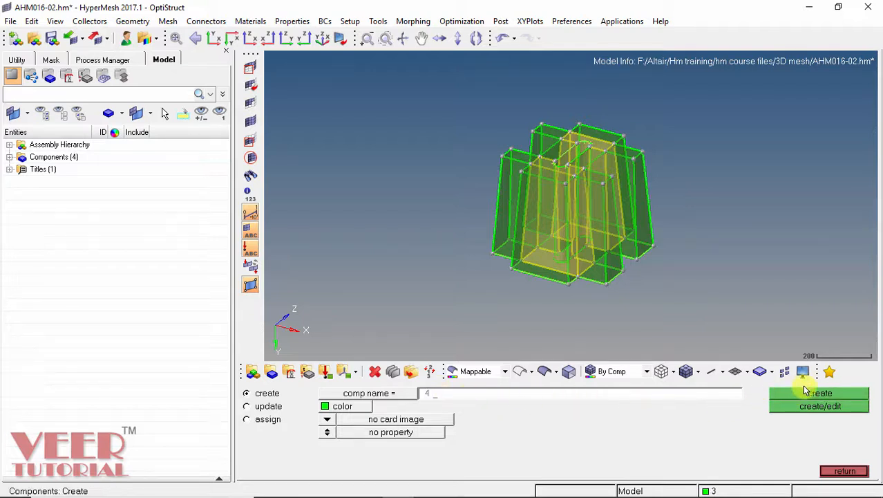
{"action": "left_click", "coordinate": [808, 398]}
Create two more components named 5 and 7, with no card image or property.
{"action": "left_click", "coordinate": [474, 395]}
{"action": "type", "text": "5"}
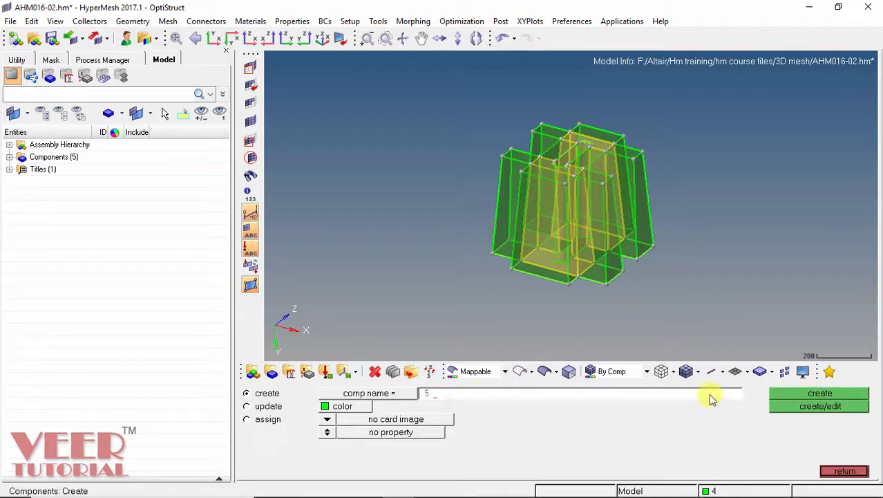
{"action": "left_click", "coordinate": [795, 392]}
{"action": "left_click", "coordinate": [499, 397]}
{"action": "type", "text": "6"}
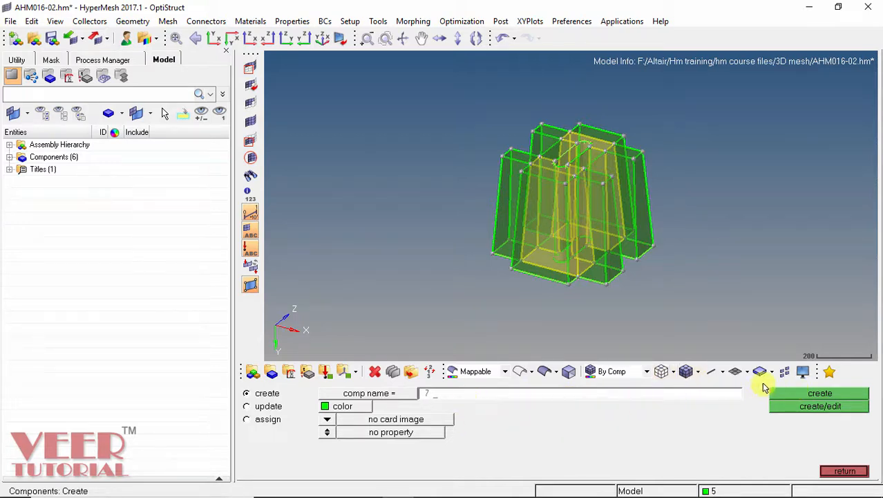
{"action": "left_click", "coordinate": [810, 395]}
Create components named 8, 9 and 10 with no card image or property, and finish component creation.
{"action": "left_click", "coordinate": [465, 398]}
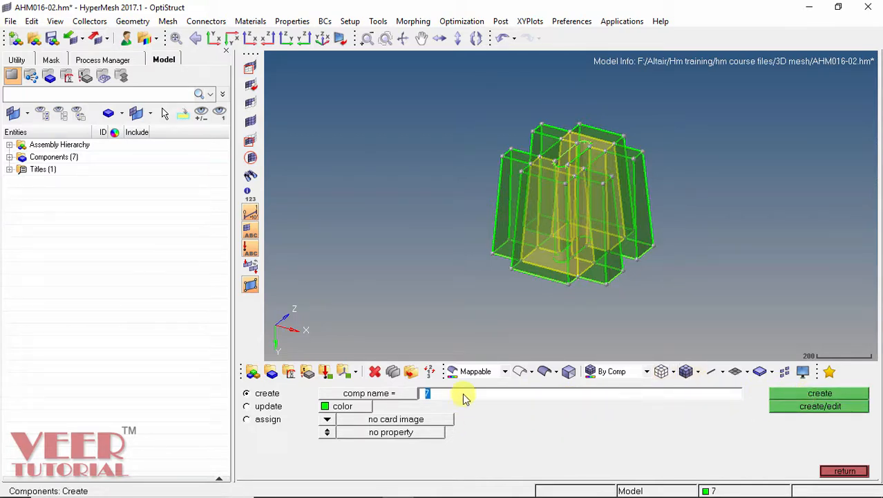
{"action": "type", "text": "8"}
{"action": "left_click", "coordinate": [809, 393]}
{"action": "left_click", "coordinate": [475, 400]}
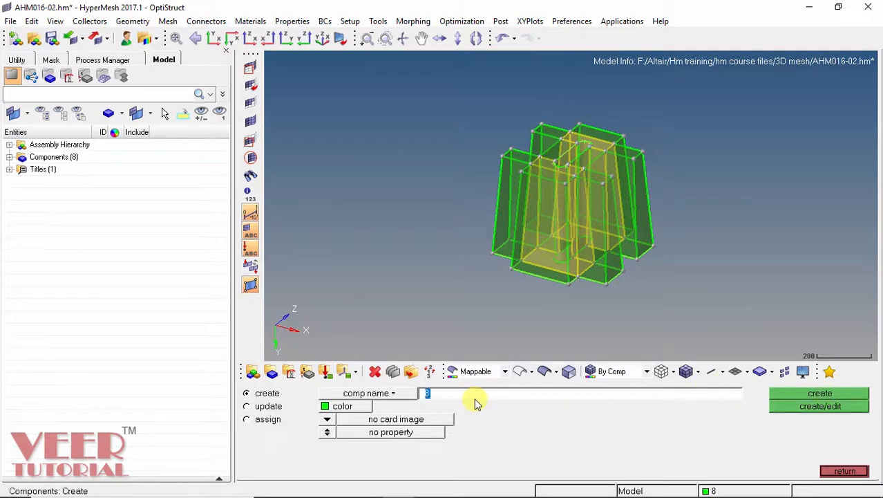
{"action": "type", "text": "9"}
{"action": "left_click", "coordinate": [801, 395]}
{"action": "left_click", "coordinate": [437, 398]}
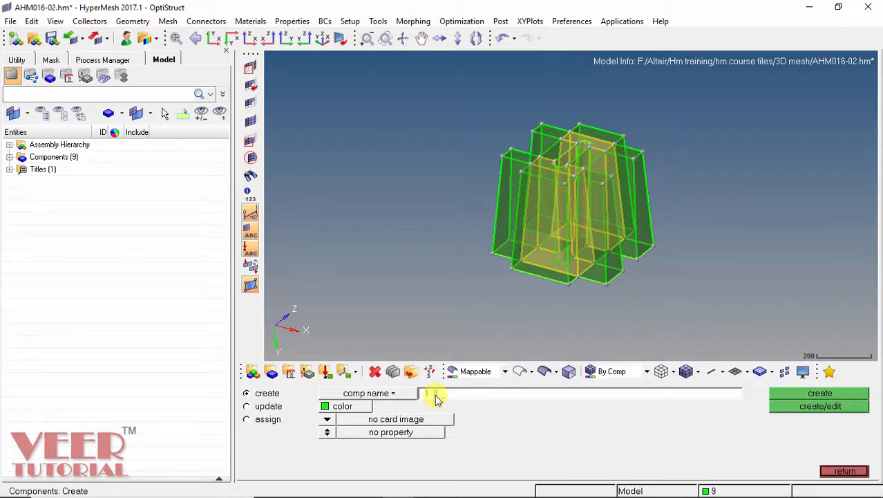
{"action": "type", "text": "10"}
{"action": "left_click", "coordinate": [841, 393]}
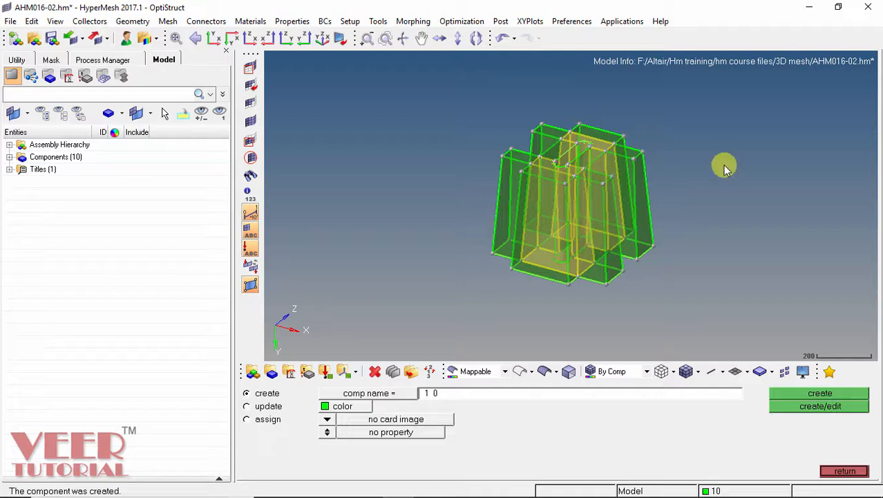
{"action": "left_click", "coordinate": [845, 472]}
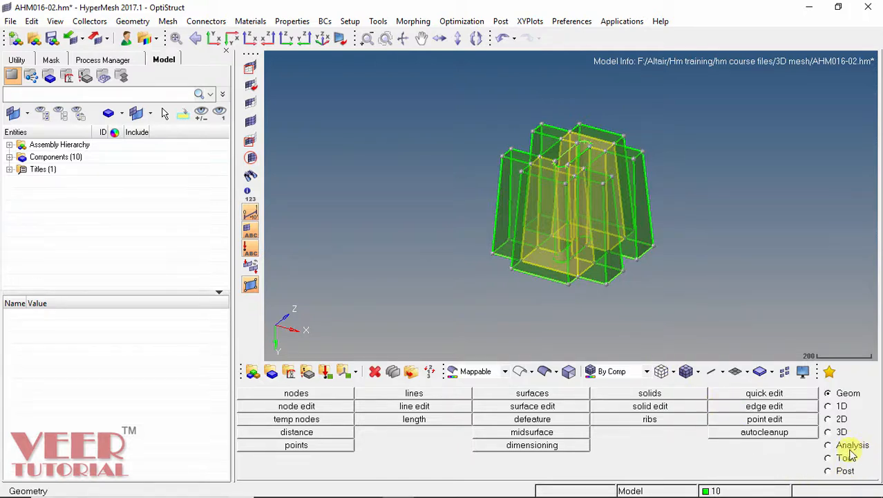
Organize solids by moving the projecting arm on the negative-X, positive-Z side into component 1.
{"action": "left_click", "coordinate": [829, 458]}
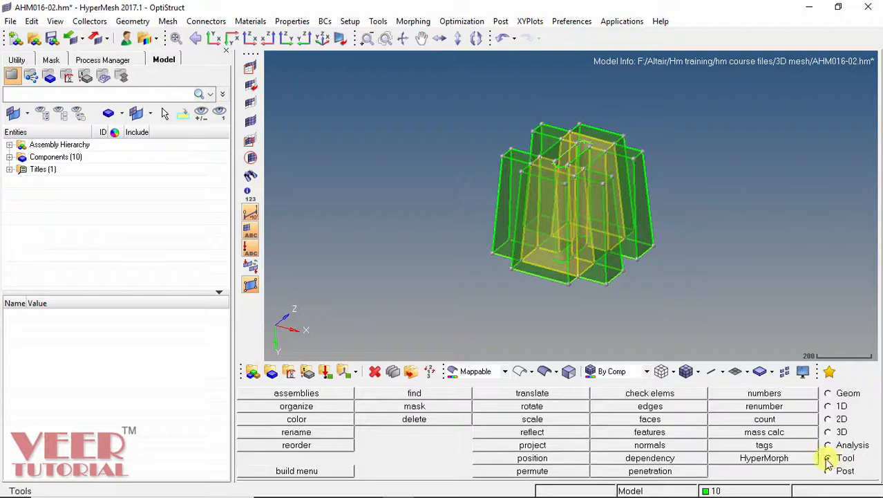
{"action": "left_click", "coordinate": [299, 407]}
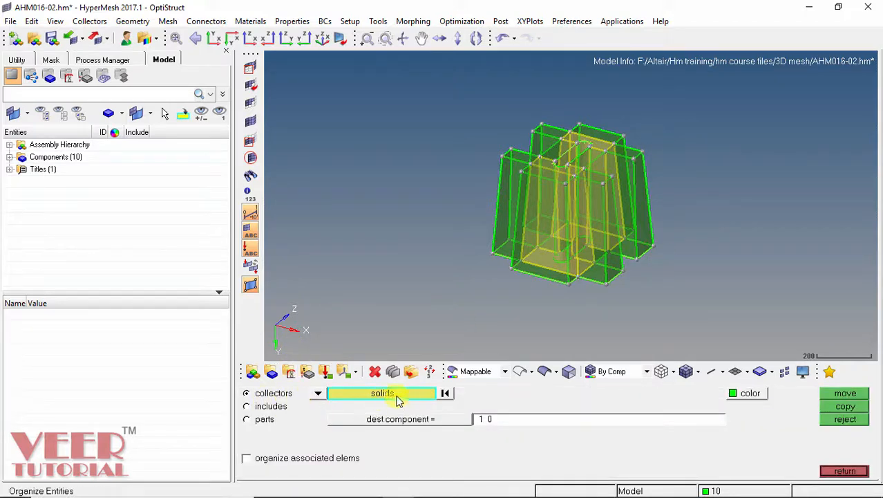
{"action": "left_click", "coordinate": [319, 396]}
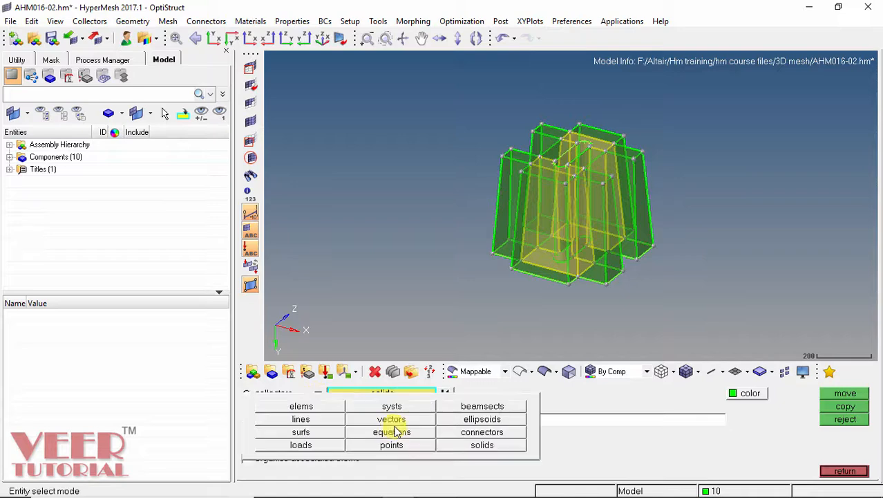
{"action": "left_click", "coordinate": [483, 445]}
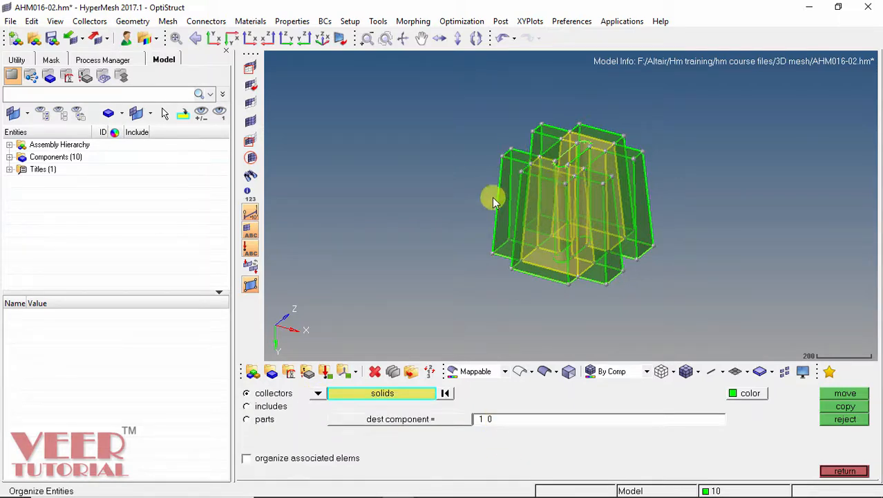
{"action": "left_click_drag", "start_coordinate": [491, 219], "coordinate": [570, 151], "text": "ctrl"}
{"action": "scroll", "coordinate": [512, 159], "scroll_direction": "up", "scroll_amount": 3}
{"action": "scroll", "coordinate": [532, 123], "scroll_direction": "up", "scroll_amount": 3}
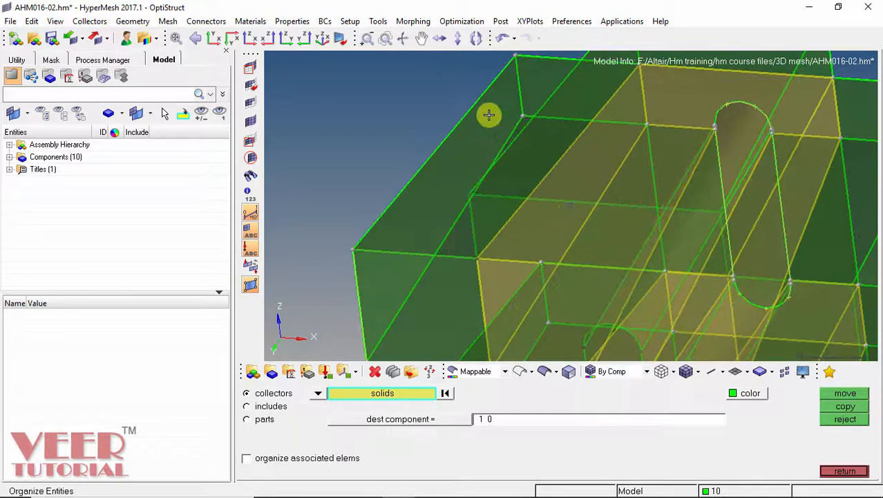
{"action": "left_click", "coordinate": [488, 114]}
{"action": "scroll", "coordinate": [488, 115], "scroll_direction": "down", "scroll_amount": 3}
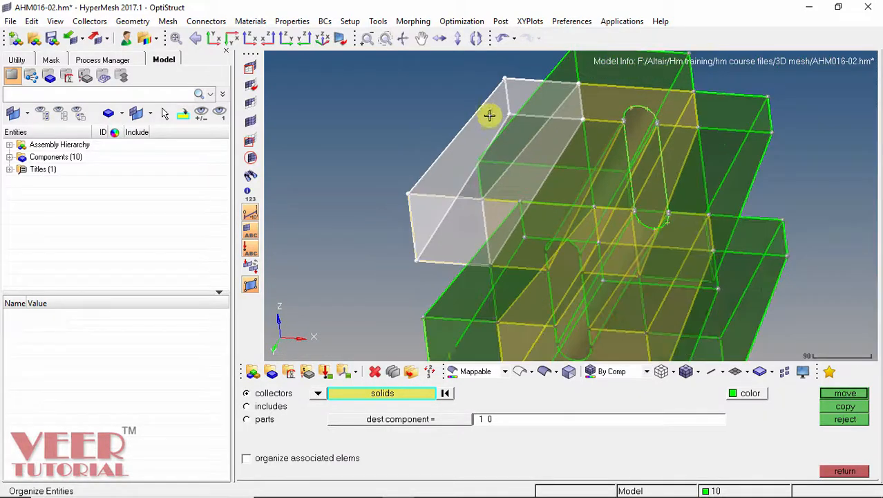
{"action": "left_click", "coordinate": [397, 423]}
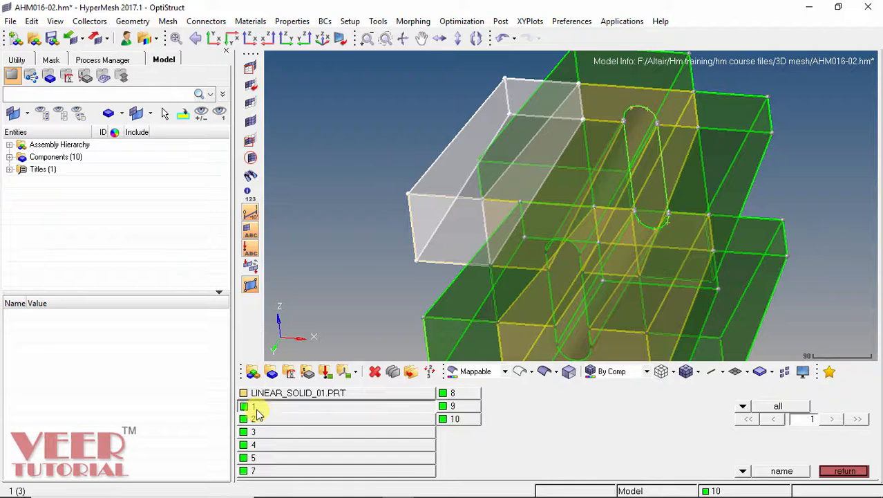
{"action": "left_click", "coordinate": [256, 406]}
{"action": "left_click", "coordinate": [846, 394]}
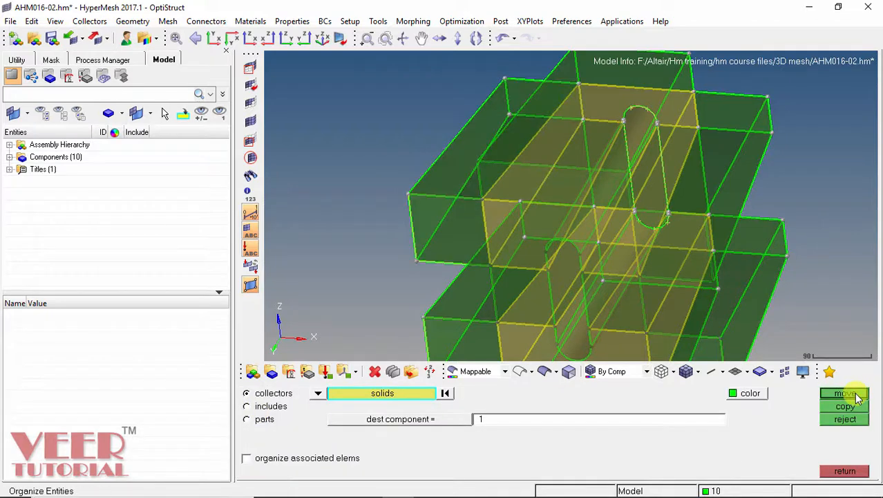
Move the projecting arm solid on the negative-X, negative-Z side into component 2.
{"action": "scroll", "coordinate": [425, 237], "scroll_direction": "down", "scroll_amount": 3, "text": "ctrl"}
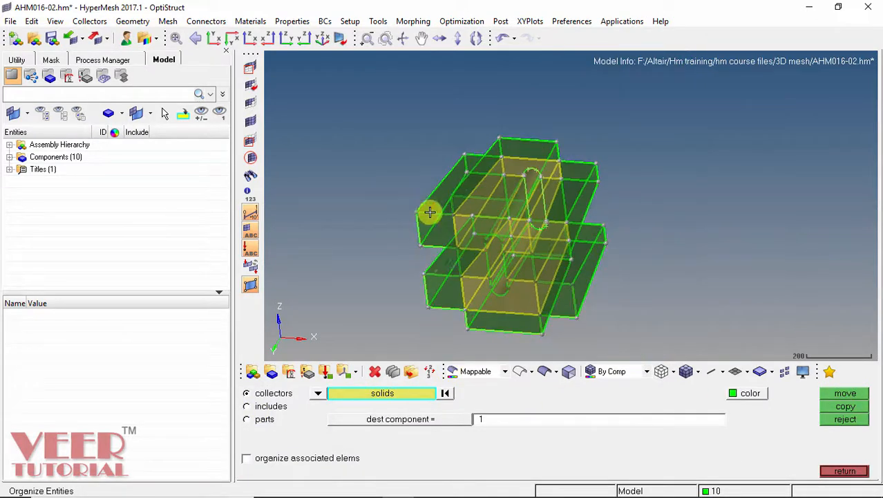
{"action": "left_click_drag", "start_coordinate": [430, 261], "coordinate": [448, 190], "text": "ctrl"}
{"action": "scroll", "coordinate": [446, 187], "scroll_direction": "up", "scroll_amount": 3, "text": "ctrl"}
{"action": "left_click", "coordinate": [443, 183]}
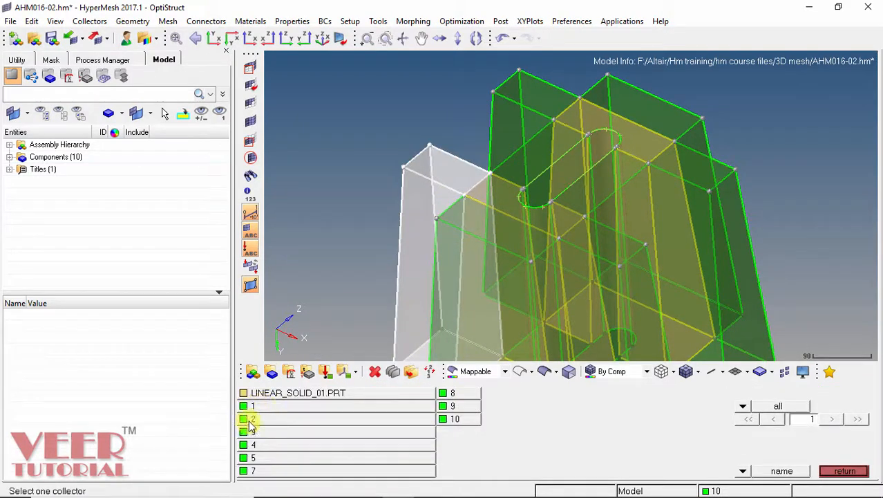
{"action": "left_click", "coordinate": [249, 420]}
{"action": "left_click", "coordinate": [864, 396]}
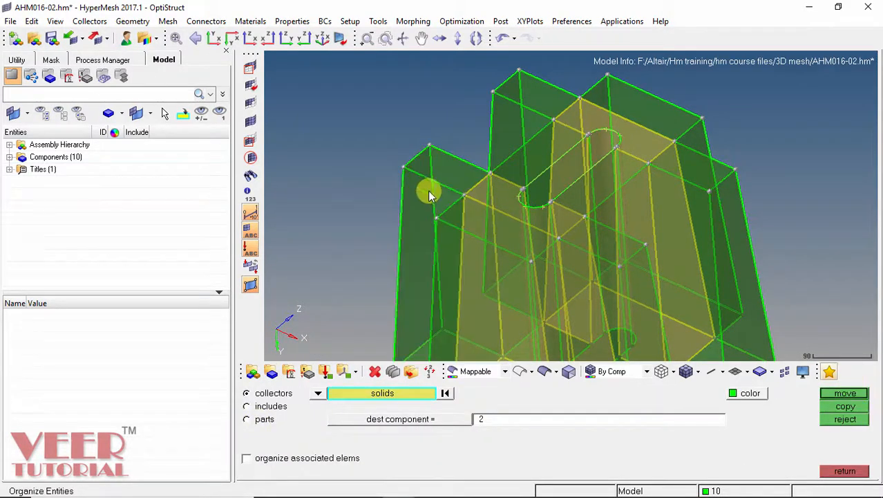
Move the projecting arm solid on the positive-X, positive-Z side into component 3.
{"action": "scroll", "coordinate": [435, 184], "scroll_direction": "down", "scroll_amount": 3}
{"action": "left_click_drag", "start_coordinate": [442, 178], "coordinate": [546, 187], "text": "ctrl"}
{"action": "scroll", "coordinate": [546, 186], "scroll_direction": "up", "scroll_amount": 3}
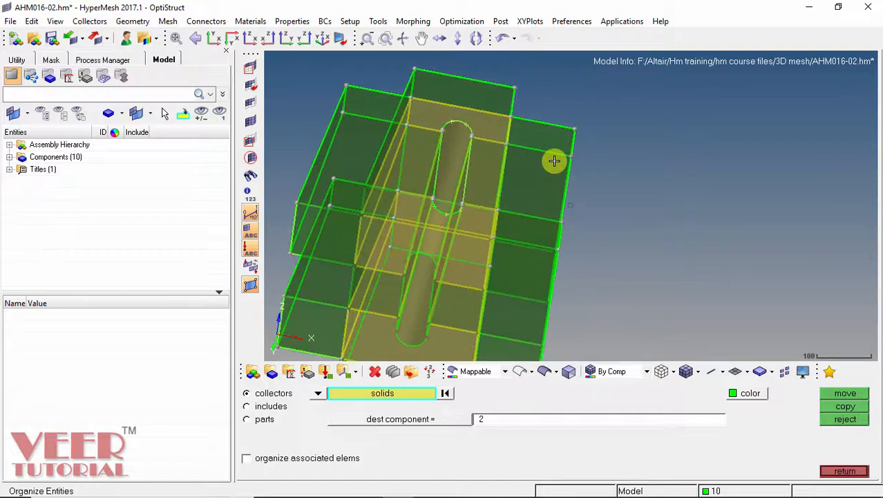
{"action": "left_click", "coordinate": [417, 420]}
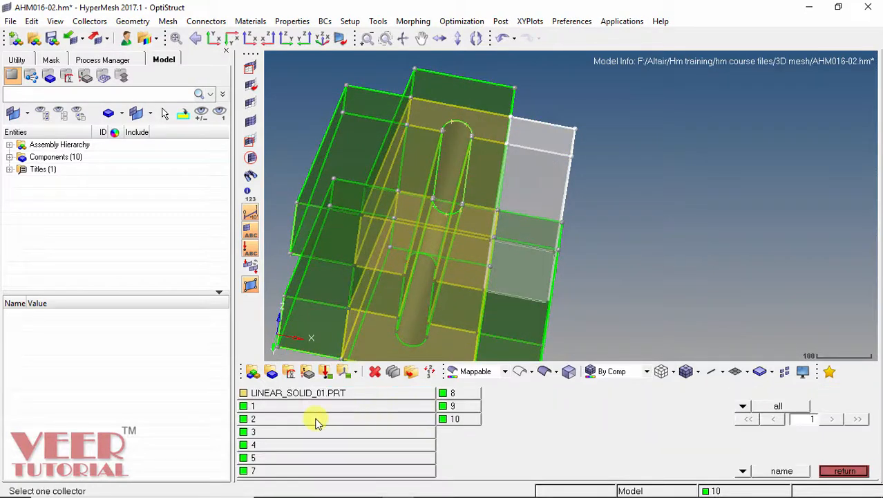
{"action": "left_click", "coordinate": [250, 433]}
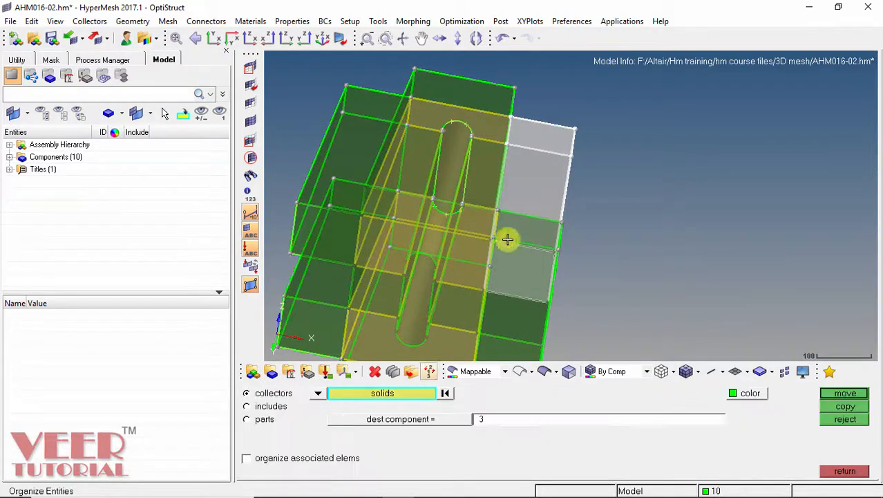
{"action": "left_click", "coordinate": [846, 393]}
Move the projecting arm solid on the positive-X, negative-Z side into component 4.
{"action": "left_click_drag", "start_coordinate": [631, 218], "coordinate": [555, 228], "text": "ctrl"}
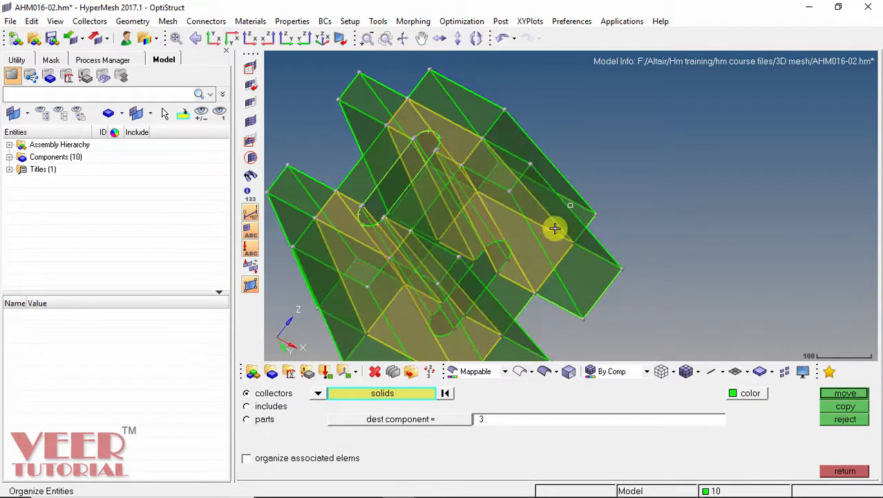
{"action": "scroll", "coordinate": [555, 228], "scroll_direction": "down", "scroll_amount": 3}
{"action": "left_click", "coordinate": [527, 296]}
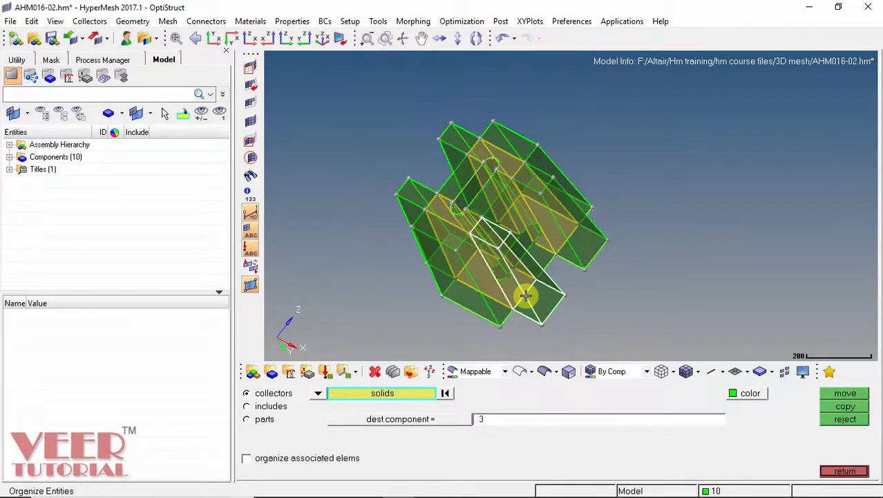
{"action": "left_click", "coordinate": [408, 422]}
{"action": "left_click", "coordinate": [255, 446]}
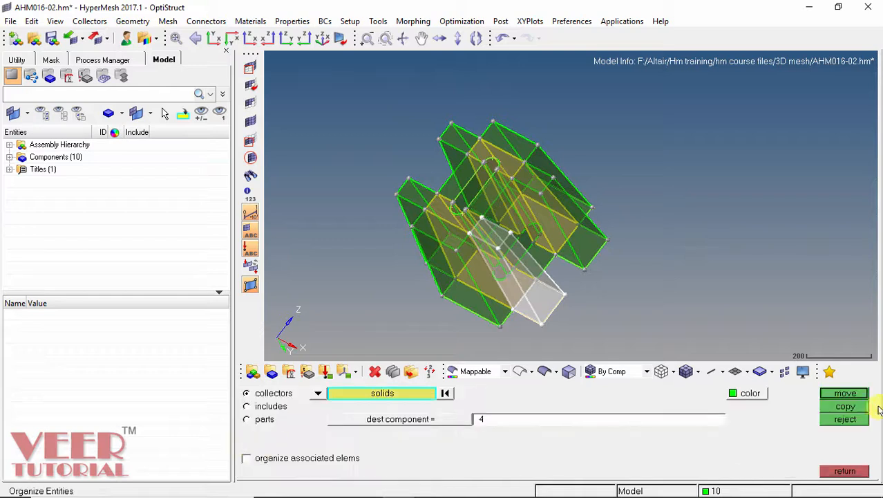
{"action": "left_click", "coordinate": [844, 394]}
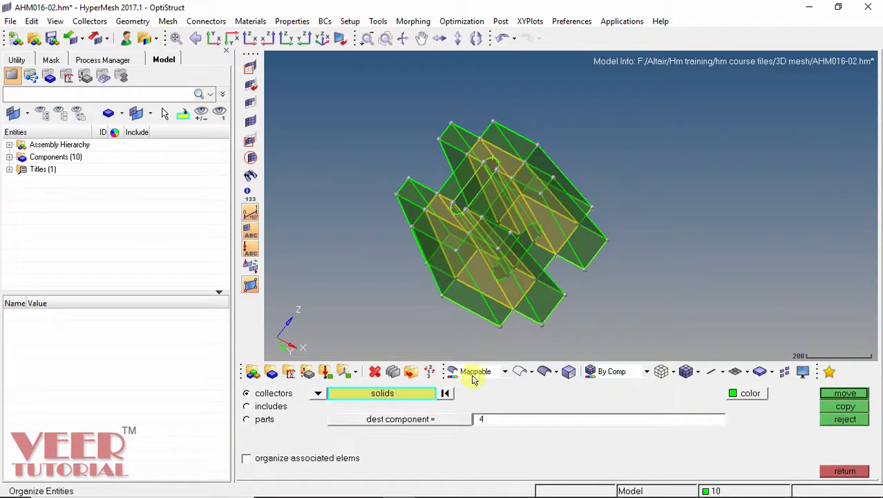
List the model's components and hide the geometry of components 1, 2, 3 and 4.
{"action": "left_click", "coordinate": [9, 157]}
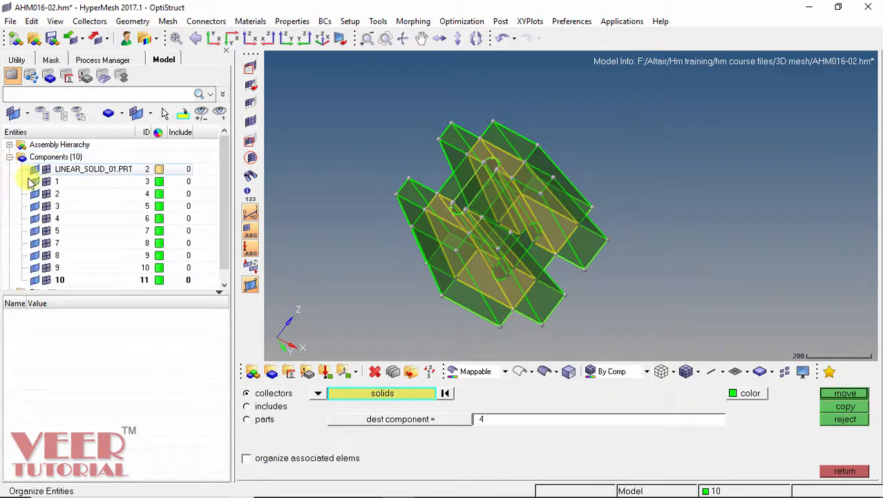
{"action": "left_click", "coordinate": [35, 182]}
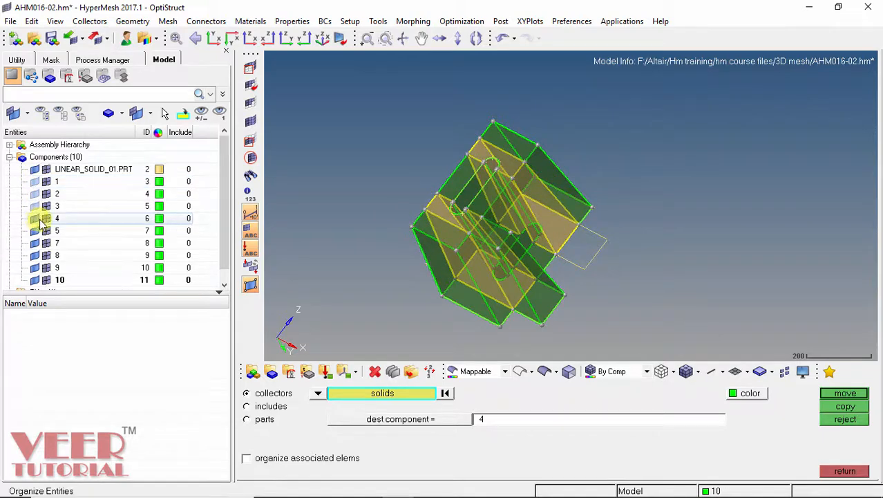
Move the outer end block solid on the positive-Z side into component 5.
{"action": "left_click_drag", "start_coordinate": [509, 187], "coordinate": [519, 218], "text": "ctrl"}
{"action": "scroll", "coordinate": [517, 179], "scroll_direction": "up", "scroll_amount": 4, "text": "ctrl"}
{"action": "scroll", "coordinate": [575, 111], "scroll_direction": "down", "scroll_amount": 1, "text": "ctrl"}
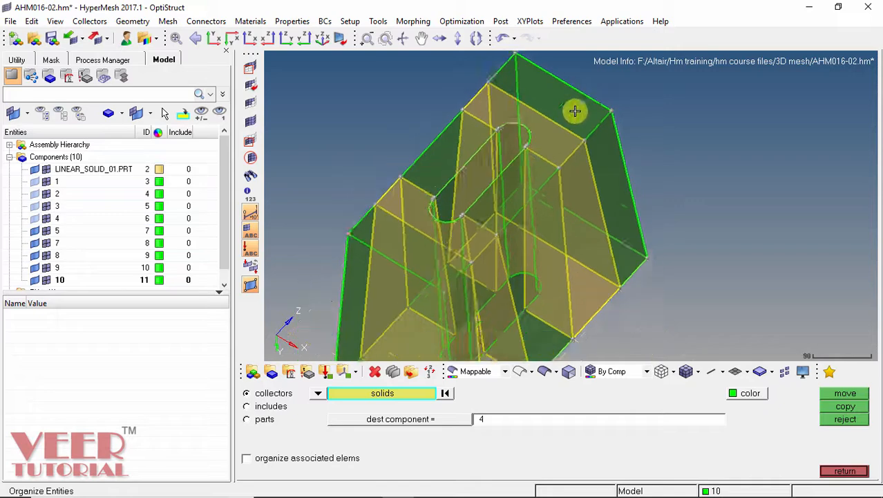
{"action": "scroll", "coordinate": [575, 112], "scroll_direction": "down", "scroll_amount": 2, "text": "ctrl"}
{"action": "left_click", "coordinate": [576, 101]}
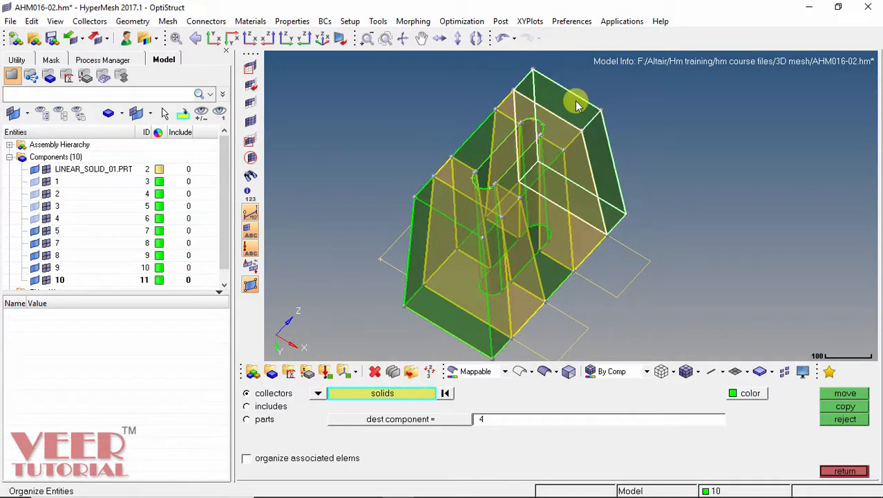
{"action": "left_click", "coordinate": [597, 182]}
{"action": "left_click", "coordinate": [398, 419]}
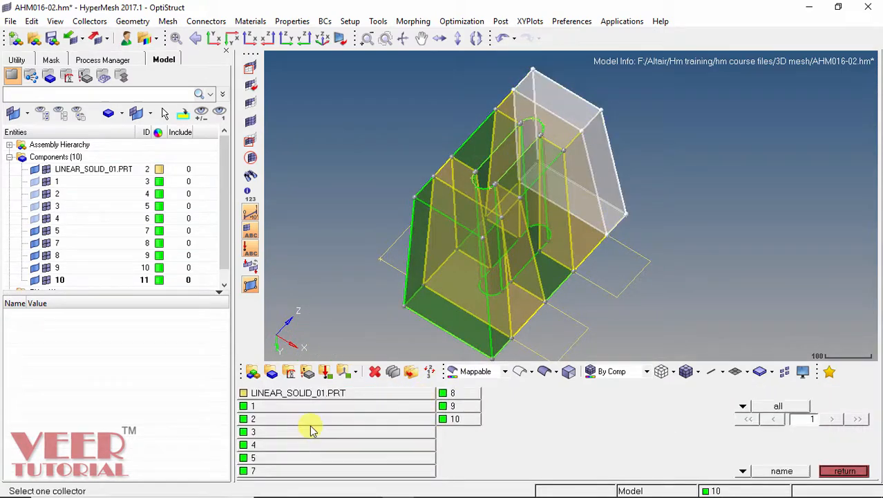
{"action": "left_click", "coordinate": [254, 457]}
{"action": "left_click", "coordinate": [846, 394]}
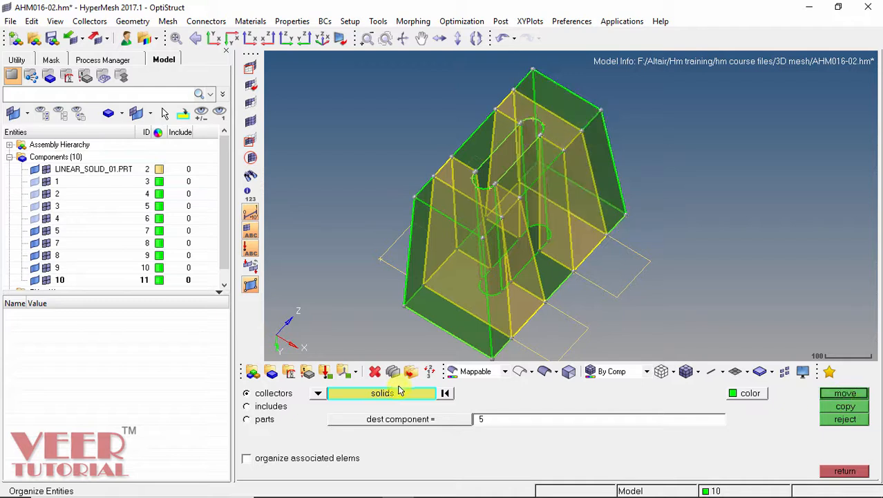
Move the solid around the slot's positive-Z end into component 7.
{"action": "left_click", "coordinate": [576, 161]}
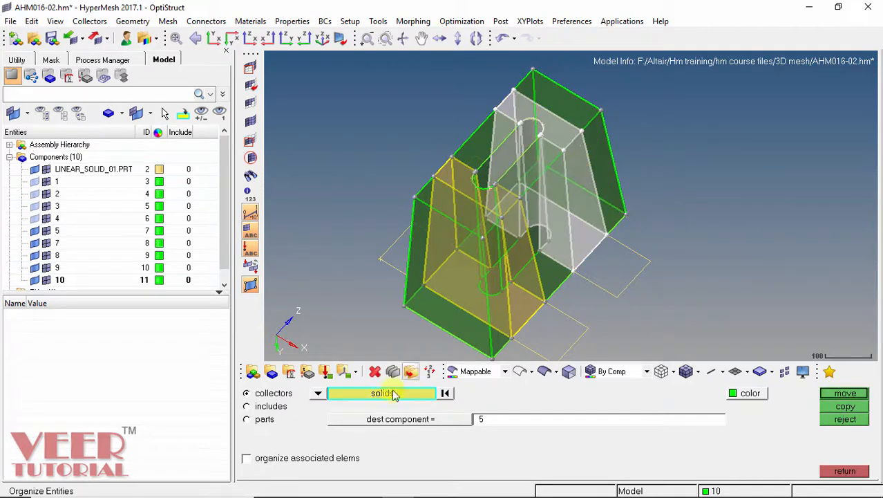
{"action": "left_click", "coordinate": [391, 419]}
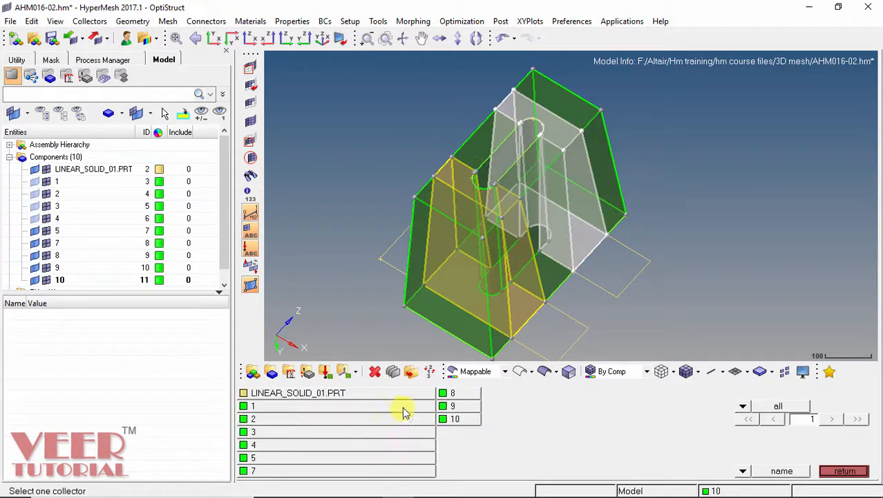
{"action": "left_click", "coordinate": [251, 471]}
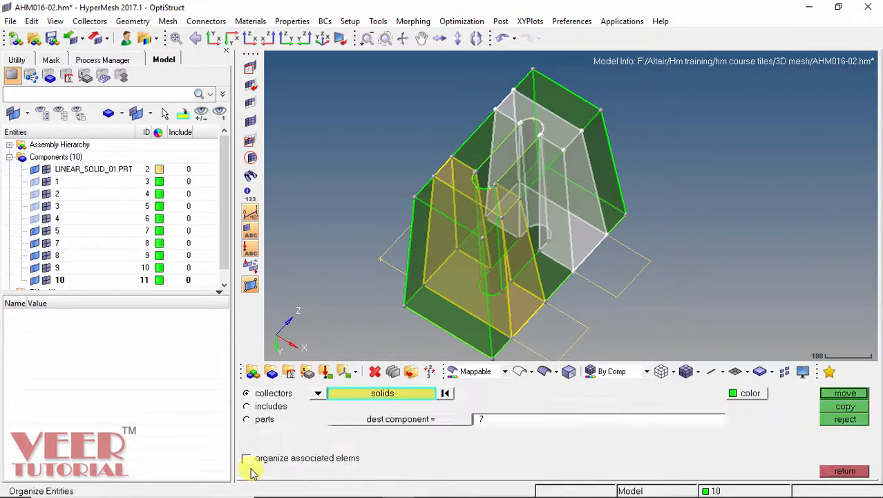
{"action": "left_click", "coordinate": [845, 393]}
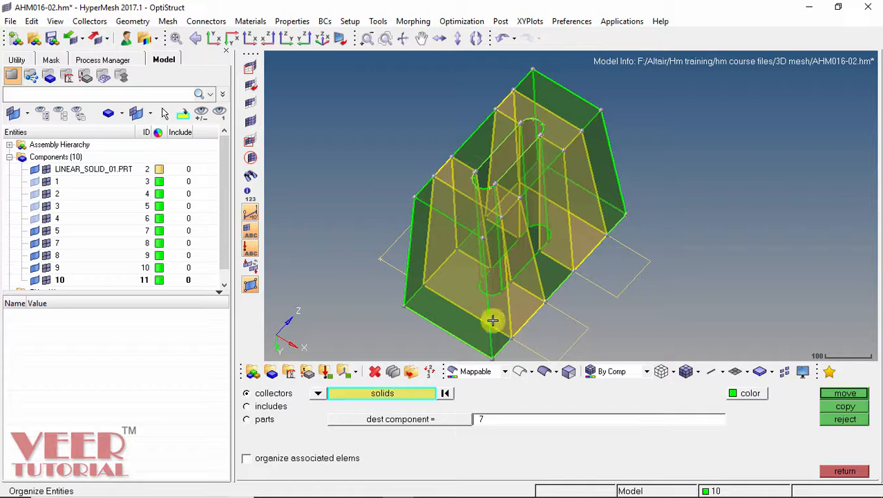
Move the block solid beside the slot on the negative-X side into component 8.
{"action": "left_click", "coordinate": [517, 150]}
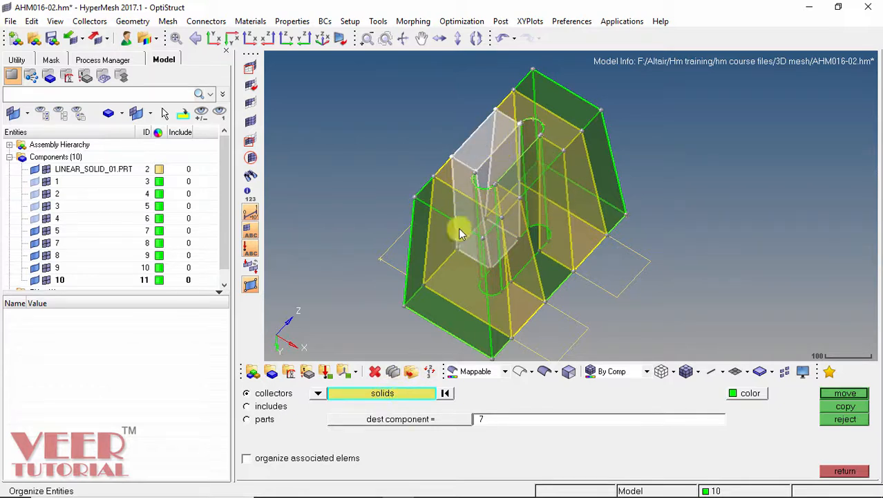
{"action": "left_click", "coordinate": [404, 420]}
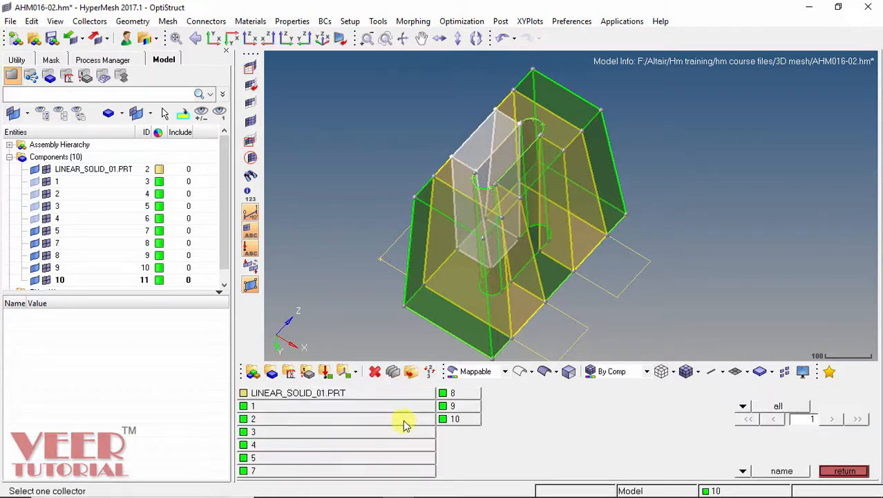
{"action": "left_click", "coordinate": [453, 394]}
{"action": "left_click", "coordinate": [855, 397]}
Move the block solid beside the slot on the positive-X side into component 9.
{"action": "left_click_drag", "start_coordinate": [555, 160], "coordinate": [567, 174], "text": "ctrl"}
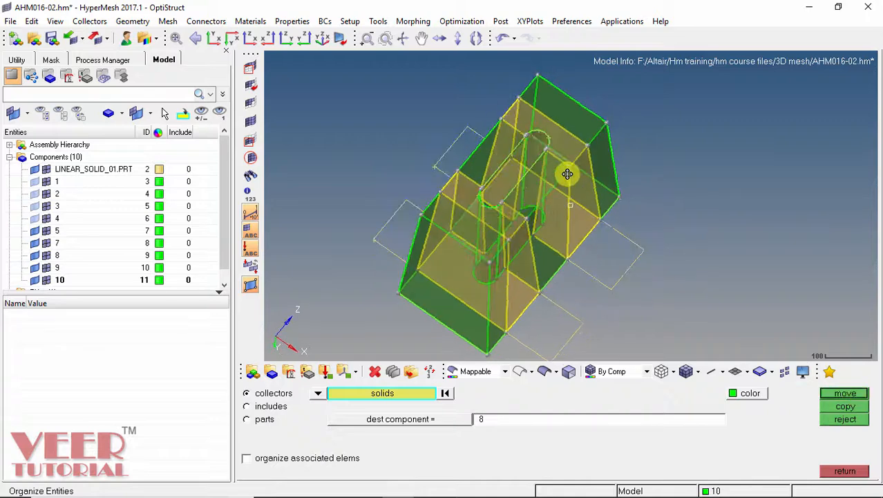
{"action": "left_click", "coordinate": [550, 182]}
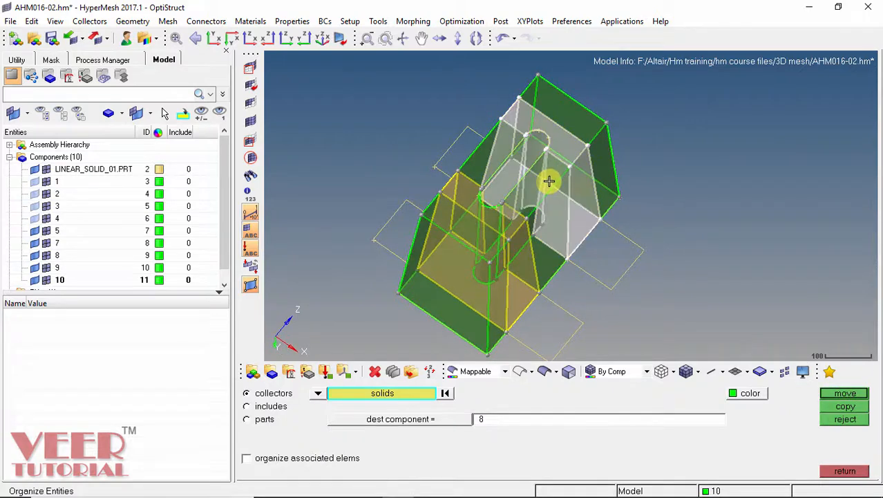
{"action": "right_click", "coordinate": [587, 206]}
{"action": "mouse_move", "coordinate": [576, 231]}
{"action": "left_mouse_down", "text": "ctrl"}
{"action": "mouse_move", "coordinate": [557, 235]}
{"action": "mouse_move", "coordinate": [554, 258]}
{"action": "left_mouse_up", "text": "ctrl"}
{"action": "left_click", "coordinate": [555, 260]}
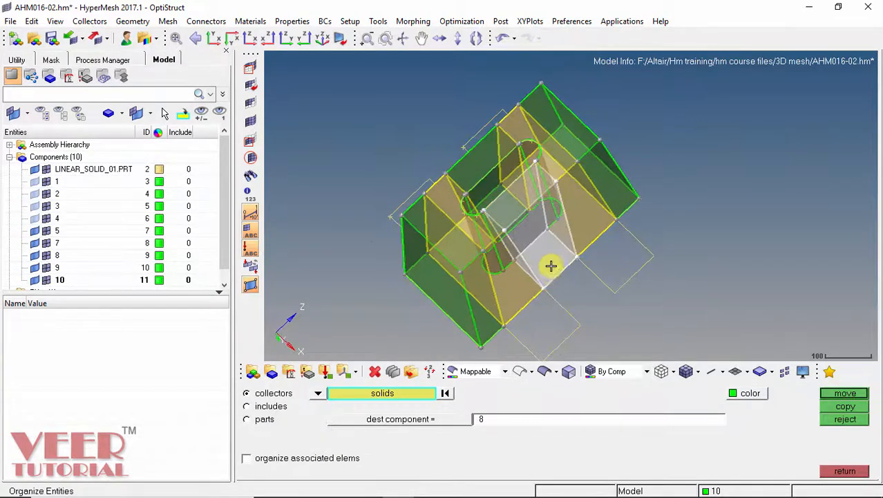
{"action": "left_click", "coordinate": [447, 423]}
{"action": "left_click", "coordinate": [458, 406]}
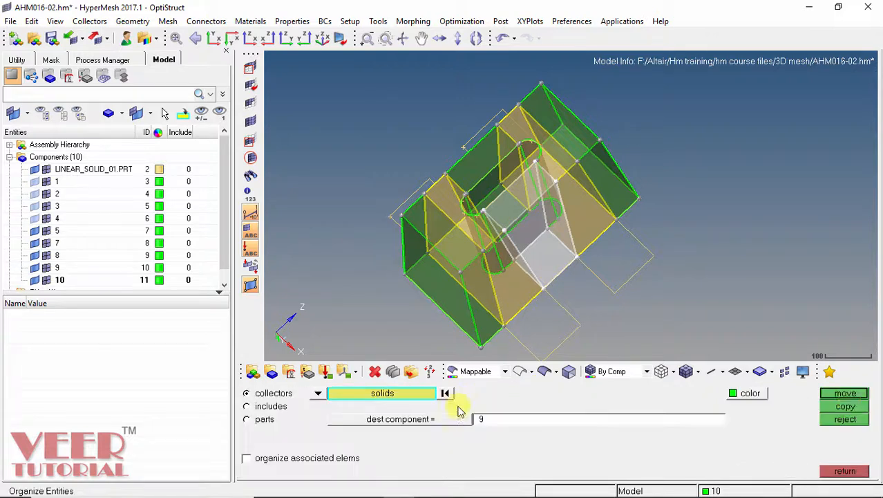
{"action": "left_click", "coordinate": [845, 394]}
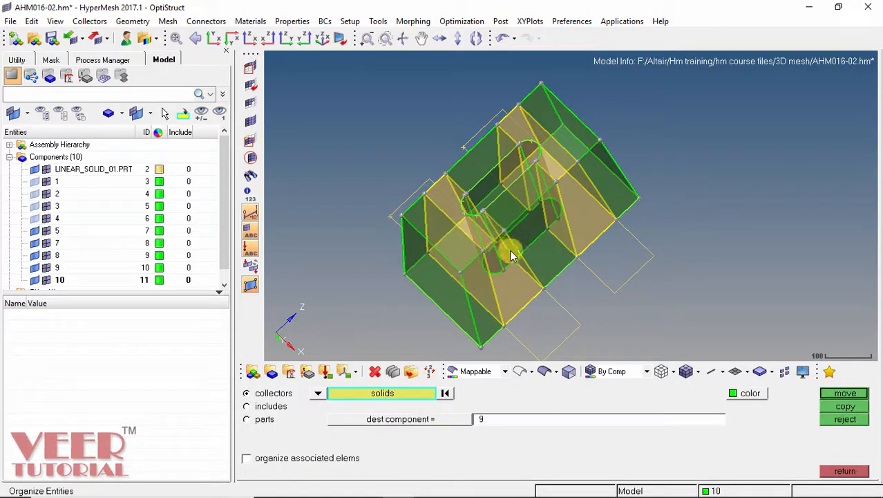
Move the solid around the slot's negative-Z end into component 10 and leave the organize command.
{"action": "left_click", "coordinate": [503, 295]}
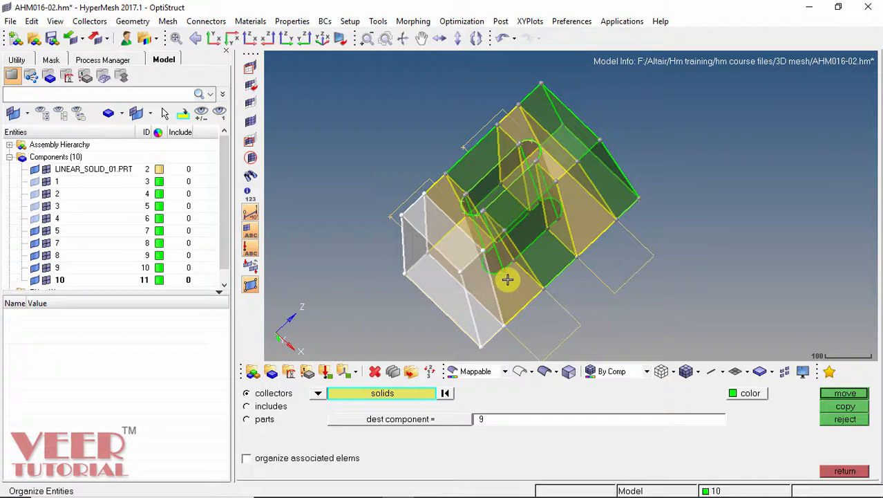
{"action": "left_click", "coordinate": [508, 279]}
{"action": "right_click", "coordinate": [486, 286]}
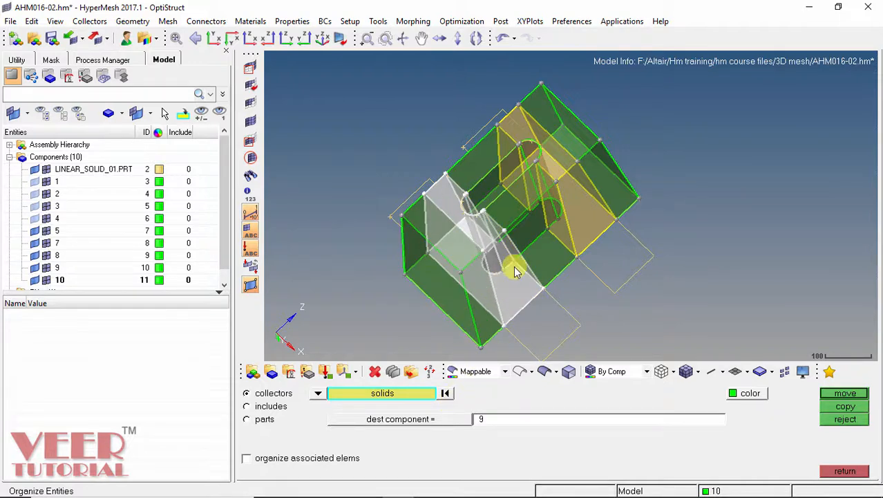
{"action": "left_click", "coordinate": [441, 420]}
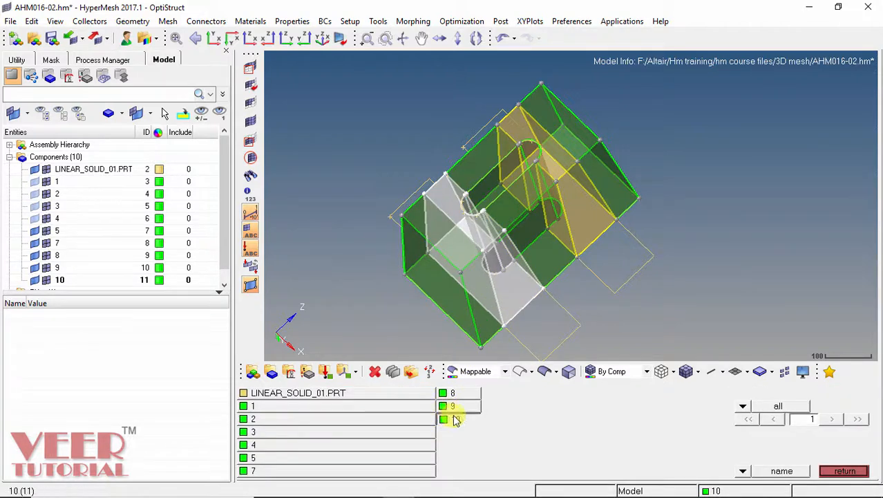
{"action": "left_click", "coordinate": [452, 419]}
{"action": "left_click", "coordinate": [844, 396]}
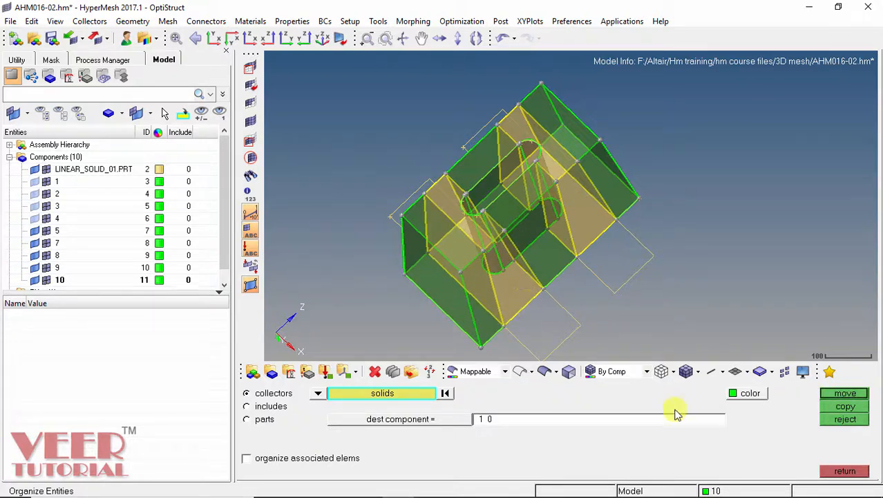
{"action": "left_click", "coordinate": [844, 471]}
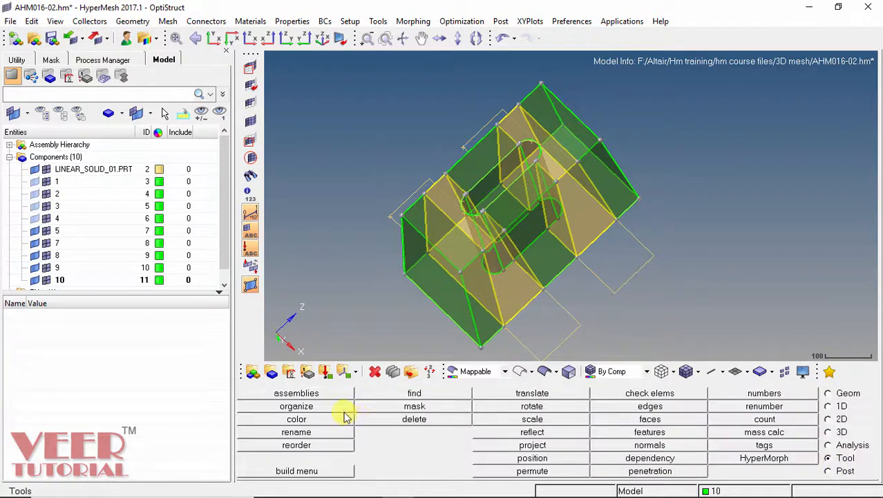
Create a new green component named 11 with no card image and no property.
{"action": "left_click", "coordinate": [272, 372]}
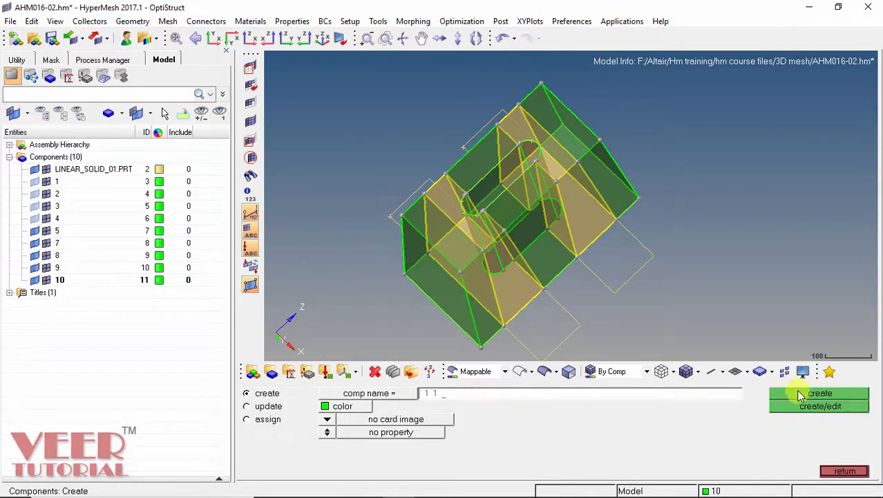
{"action": "left_click", "coordinate": [801, 394]}
{"action": "left_click", "coordinate": [846, 471]}
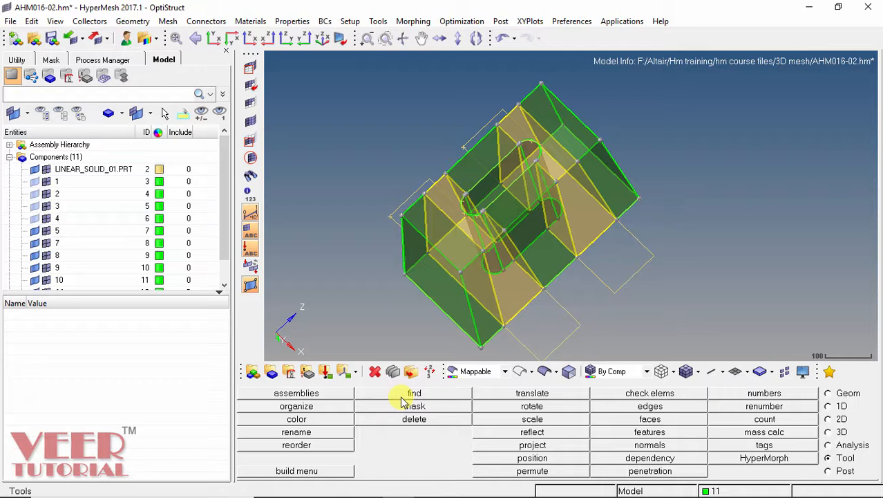
Hide the geometry of components 5, 7, 8, 9 and 10.
{"action": "left_click", "coordinate": [34, 230]}
{"action": "left_click", "coordinate": [34, 243]}
{"action": "left_click", "coordinate": [34, 255]}
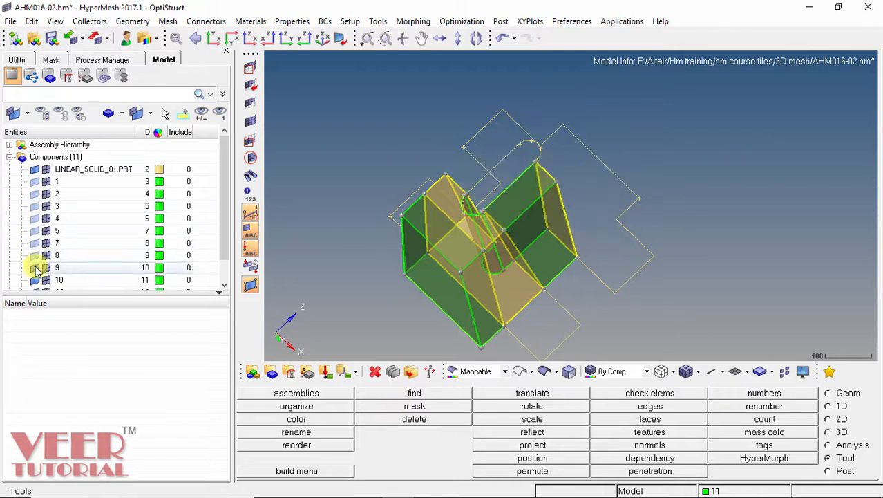
{"action": "left_click", "coordinate": [34, 267]}
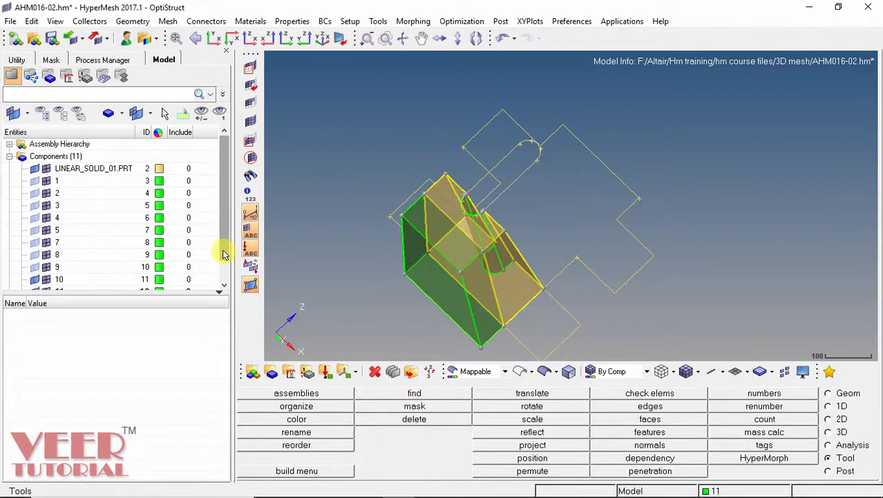
{"action": "left_click_drag", "start_coordinate": [224, 254], "coordinate": [223, 272]}
{"action": "left_click", "coordinate": [32, 255]}
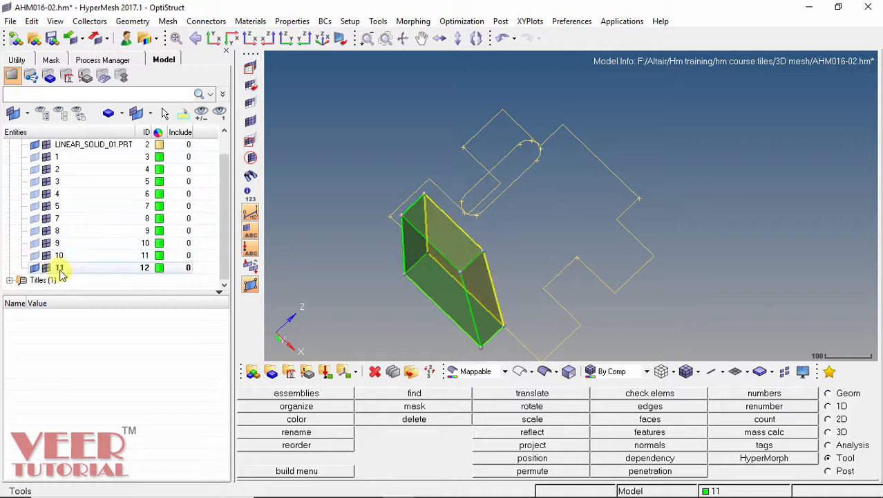
Move the outer end block solid on the negative-Z side into component 11.
{"action": "left_click", "coordinate": [293, 407]}
{"action": "left_click", "coordinate": [470, 276]}
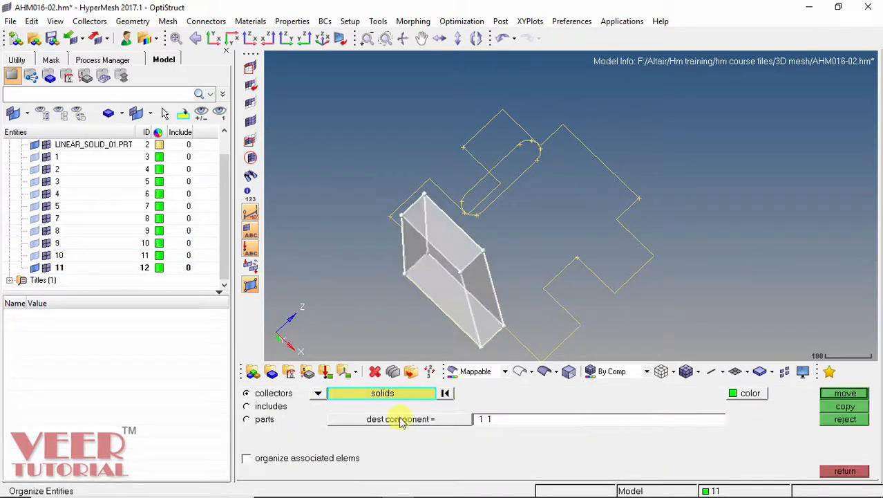
{"action": "left_click", "coordinate": [400, 418]}
{"action": "left_click", "coordinate": [452, 433]}
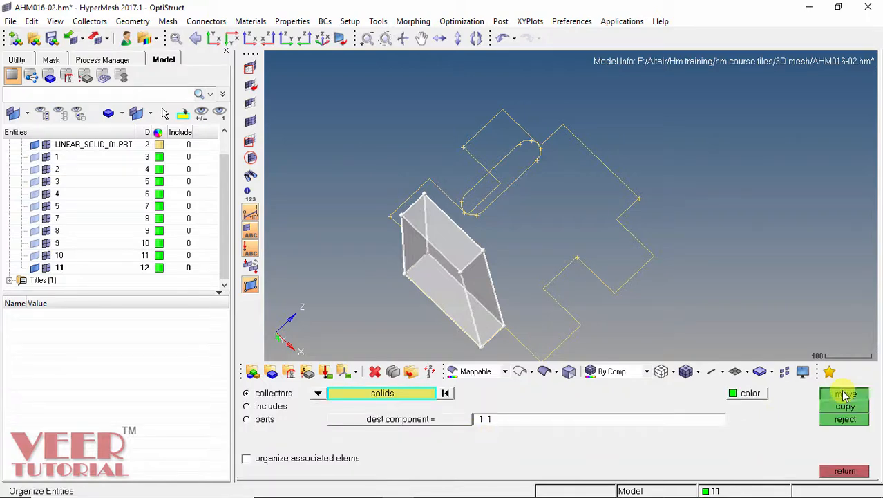
{"action": "left_click", "coordinate": [845, 394]}
{"action": "left_click", "coordinate": [849, 471]}
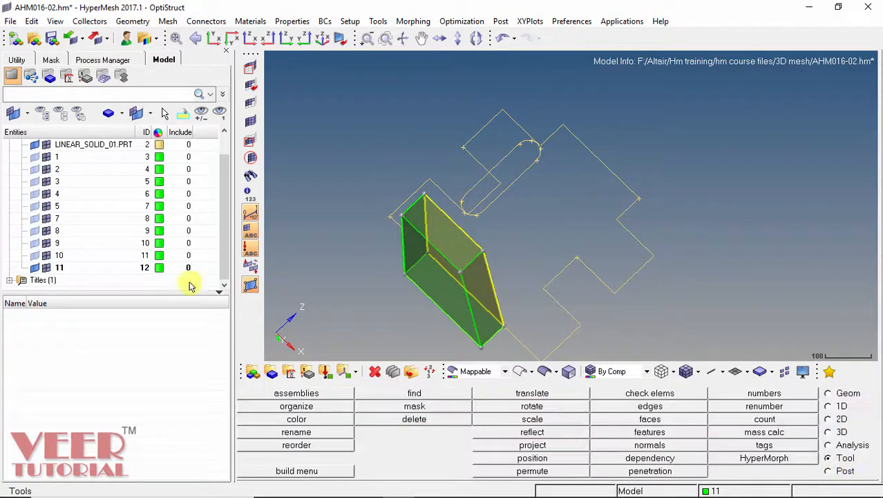
Show the geometry of components 1, 2, 3, 4, 5, 7, 8, 9 and 10 again.
{"action": "left_click", "coordinate": [34, 255]}
{"action": "left_click", "coordinate": [35, 243]}
{"action": "left_click", "coordinate": [34, 230]}
{"action": "left_click", "coordinate": [34, 217]}
{"action": "left_click", "coordinate": [38, 196]}
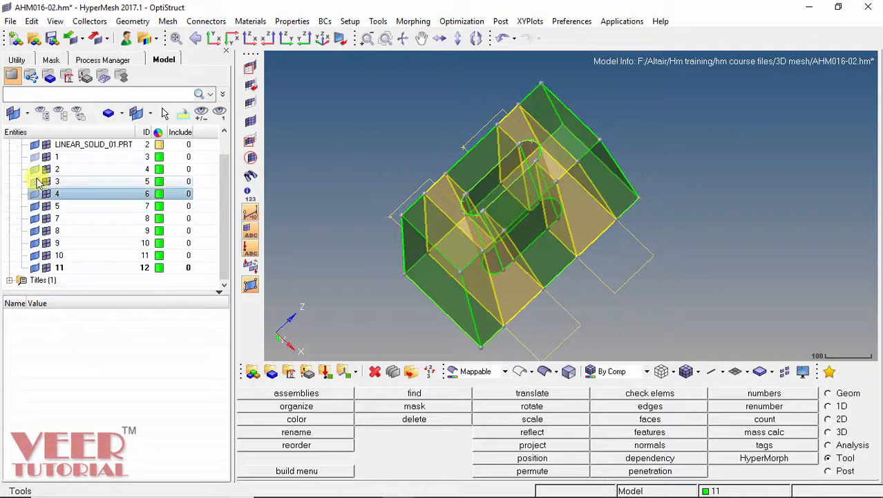
{"action": "left_click", "coordinate": [34, 168]}
{"action": "left_click", "coordinate": [36, 157]}
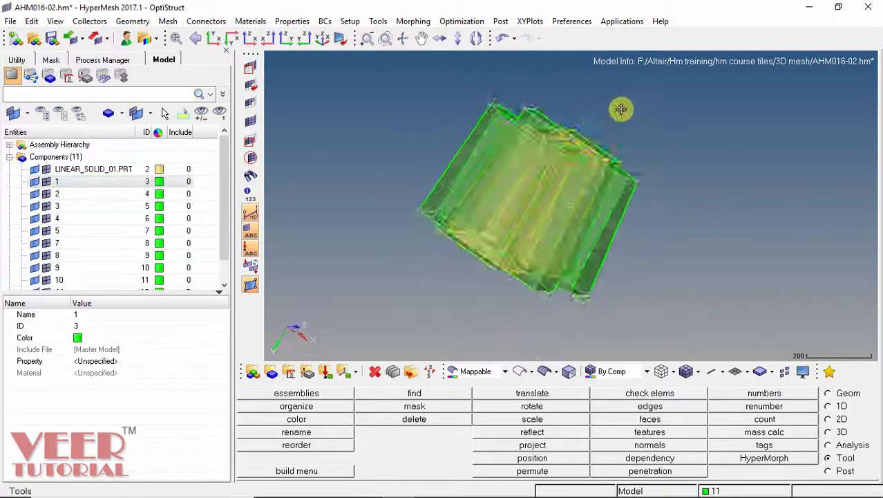
Isolate component 1 by hiding the geometry of components 2, 3, 4, 5, 7, 8, 9, 10 and 11.
{"action": "left_click_drag", "start_coordinate": [621, 109], "coordinate": [527, 188], "text": "ctrl"}
{"action": "scroll", "coordinate": [556, 203], "scroll_direction": "up", "scroll_amount": 4, "text": "ctrl"}
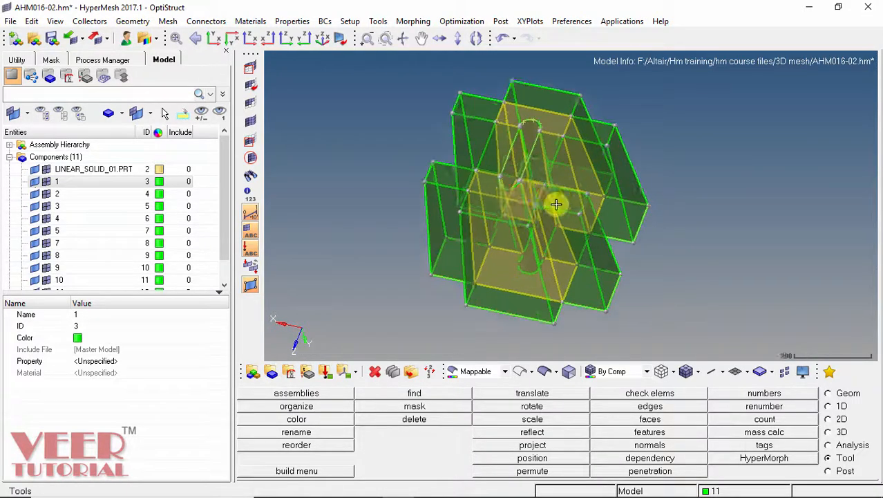
{"action": "scroll", "coordinate": [438, 154], "scroll_direction": "down", "scroll_amount": 3, "text": "ctrl"}
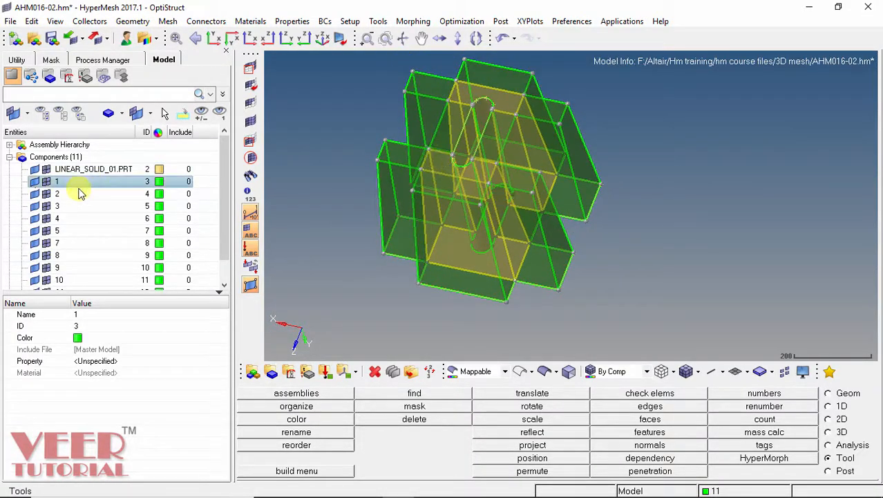
{"action": "left_click", "coordinate": [34, 194]}
{"action": "left_click", "coordinate": [35, 206]}
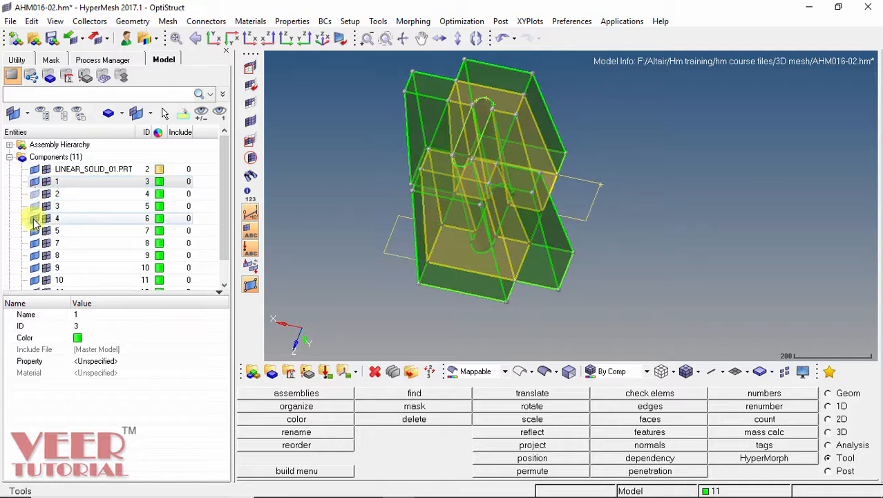
{"action": "left_click", "coordinate": [35, 217]}
{"action": "left_click", "coordinate": [34, 230]}
{"action": "left_click", "coordinate": [34, 242]}
{"action": "left_click", "coordinate": [35, 255]}
{"action": "left_click", "coordinate": [34, 256]}
{"action": "left_click", "coordinate": [35, 267]}
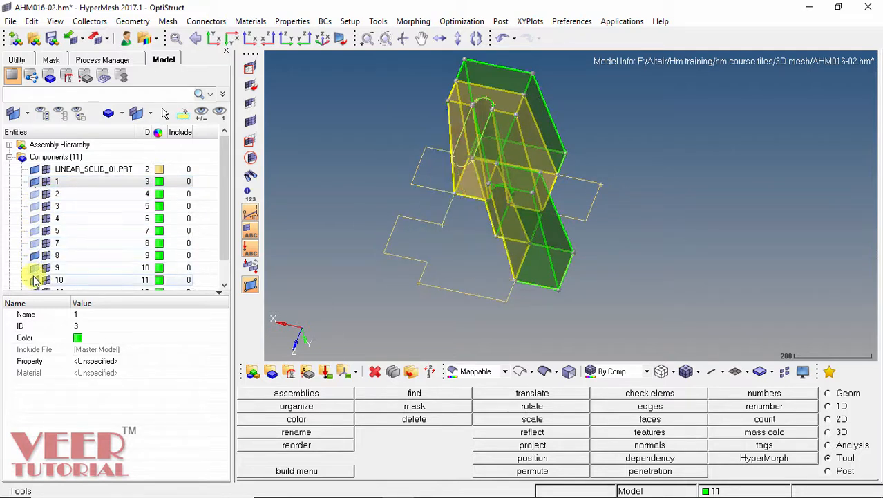
{"action": "left_click", "coordinate": [35, 280]}
{"action": "left_click", "coordinate": [34, 255]}
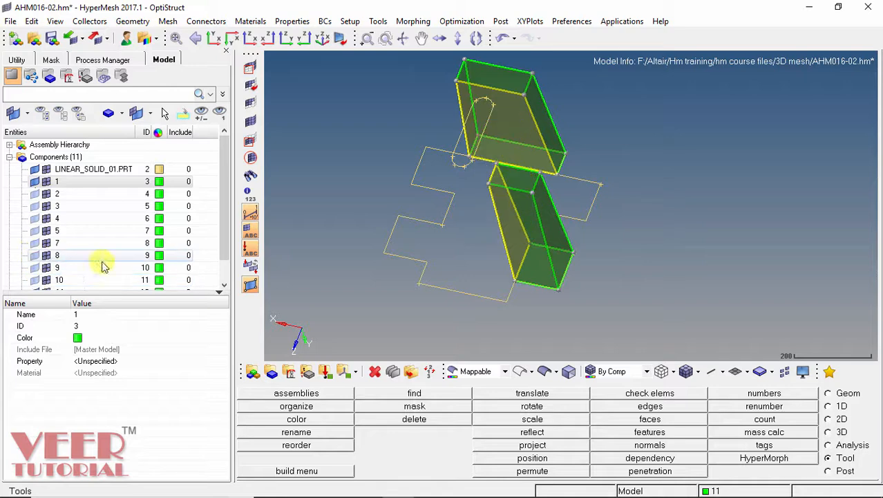
{"action": "left_click", "coordinate": [228, 280]}
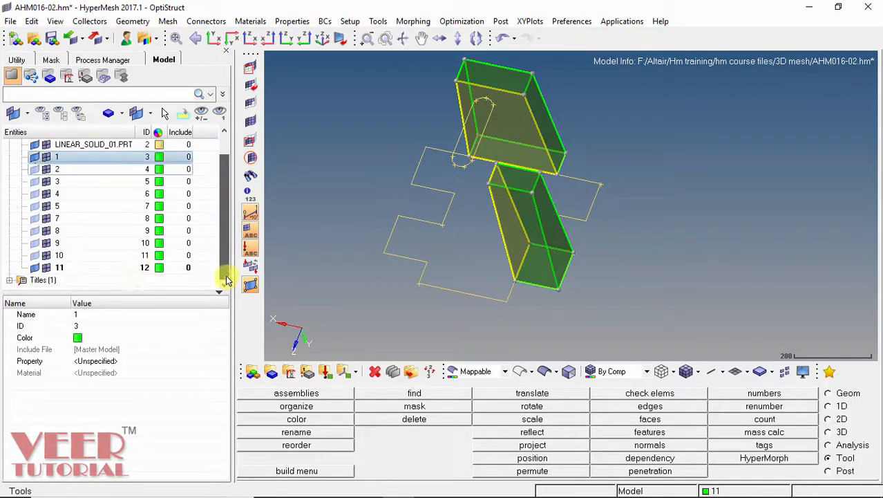
{"action": "left_click", "coordinate": [34, 267]}
Create a 2D automesh on component 1's smaller end face with element size 2 and mixed mesh type.
{"action": "left_click_drag", "start_coordinate": [609, 218], "coordinate": [540, 191], "text": "ctrl"}
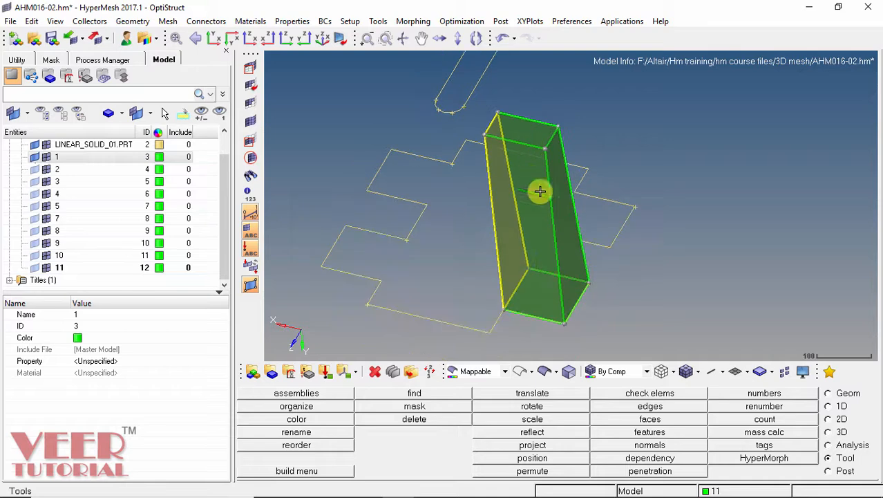
{"action": "left_click", "coordinate": [829, 419]}
{"action": "left_click", "coordinate": [656, 392]}
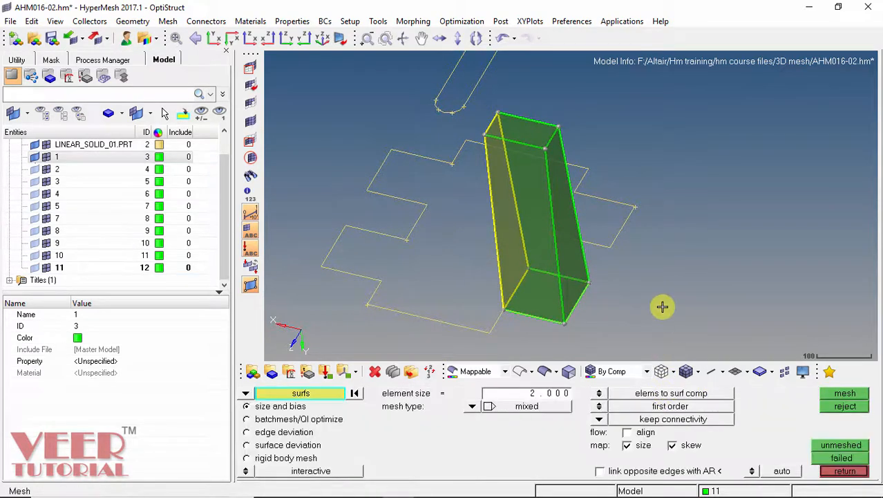
{"action": "left_click_drag", "start_coordinate": [530, 172], "coordinate": [523, 119], "text": "ctrl"}
{"action": "scroll", "coordinate": [525, 125], "scroll_direction": "up", "scroll_amount": 2}
{"action": "left_click", "coordinate": [527, 130]}
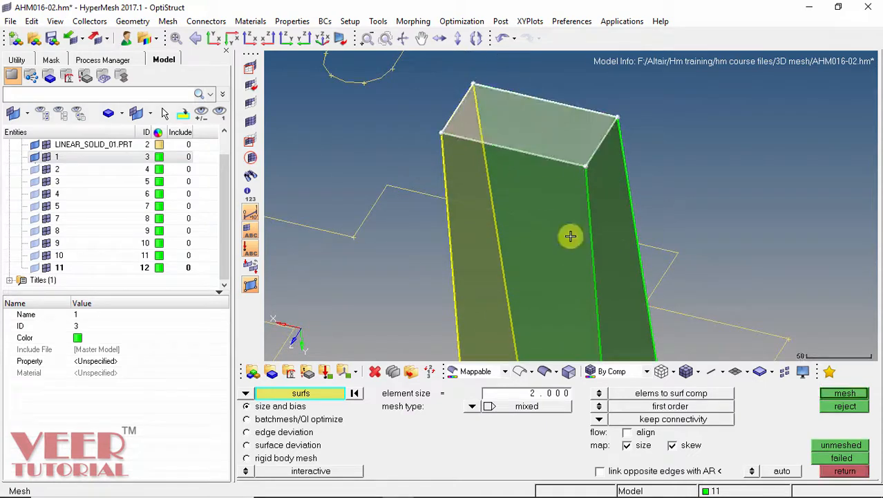
{"action": "left_click", "coordinate": [857, 395]}
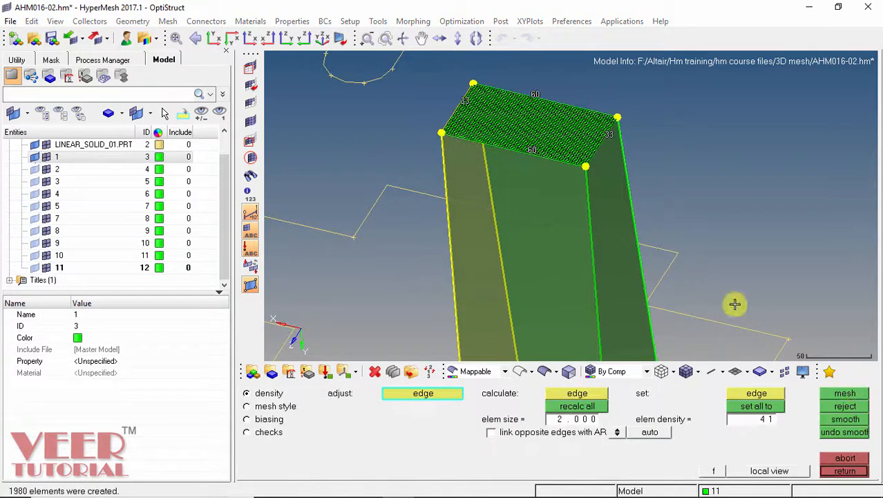
Set the element density of both short edges of the smaller end face to 25.
{"action": "scroll", "coordinate": [534, 121], "scroll_direction": "up", "scroll_amount": 2}
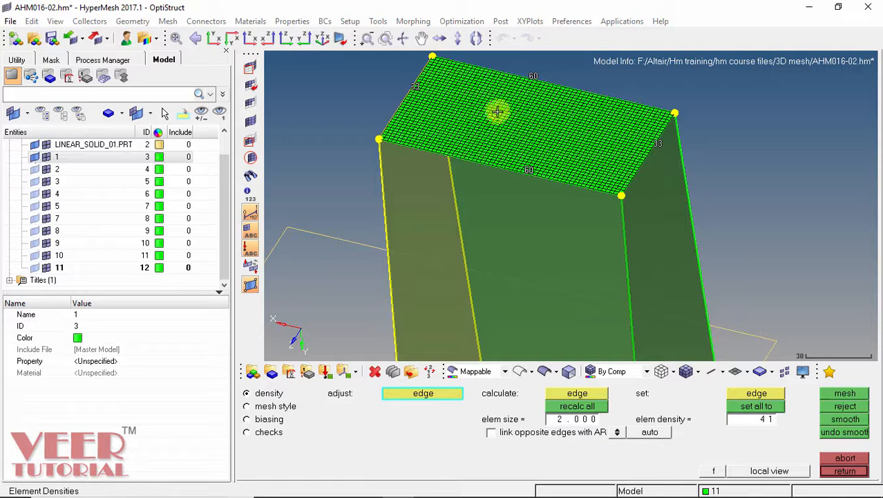
{"action": "left_click", "coordinate": [660, 143]}
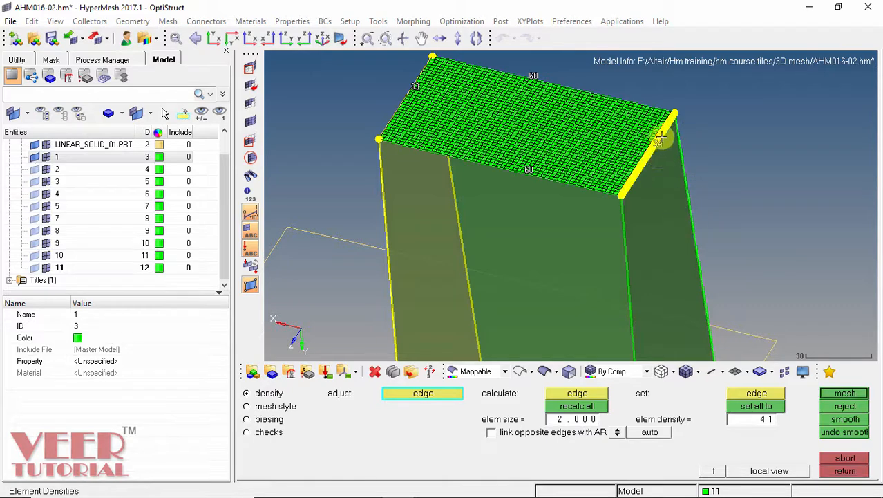
{"action": "scroll", "coordinate": [524, 148], "scroll_direction": "down", "scroll_amount": 2, "text": "ctrl"}
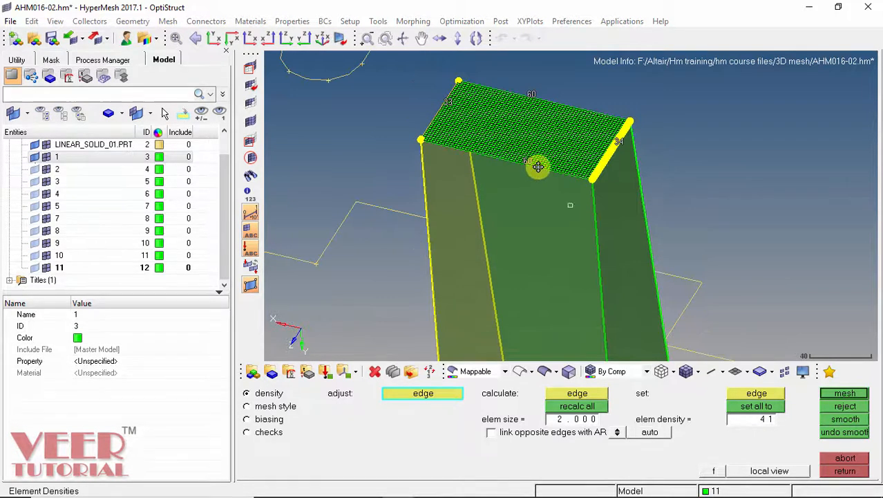
{"action": "left_click_drag", "start_coordinate": [539, 167], "coordinate": [546, 125], "text": "ctrl"}
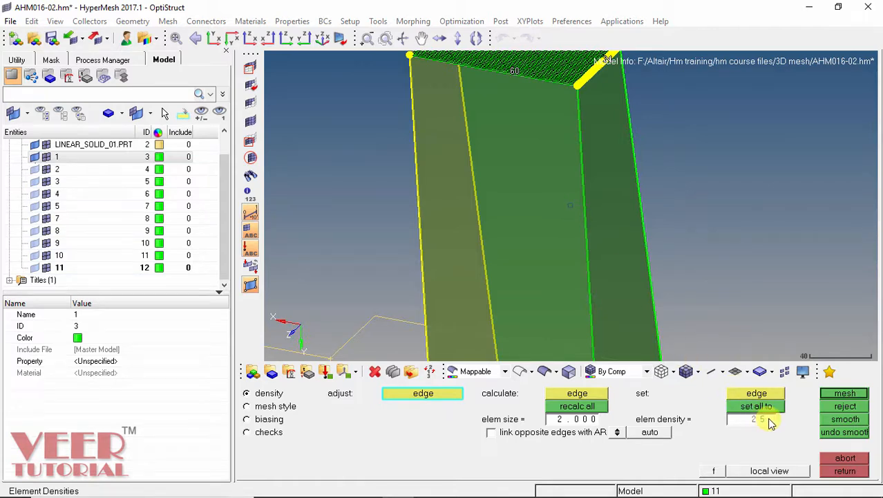
{"action": "left_click_drag", "start_coordinate": [671, 250], "coordinate": [629, 126], "text": "ctrl"}
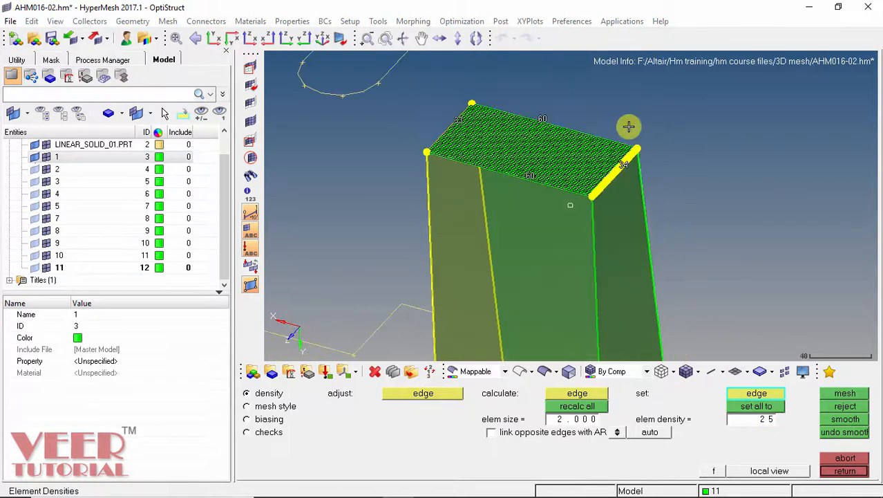
{"action": "left_click", "coordinate": [624, 160]}
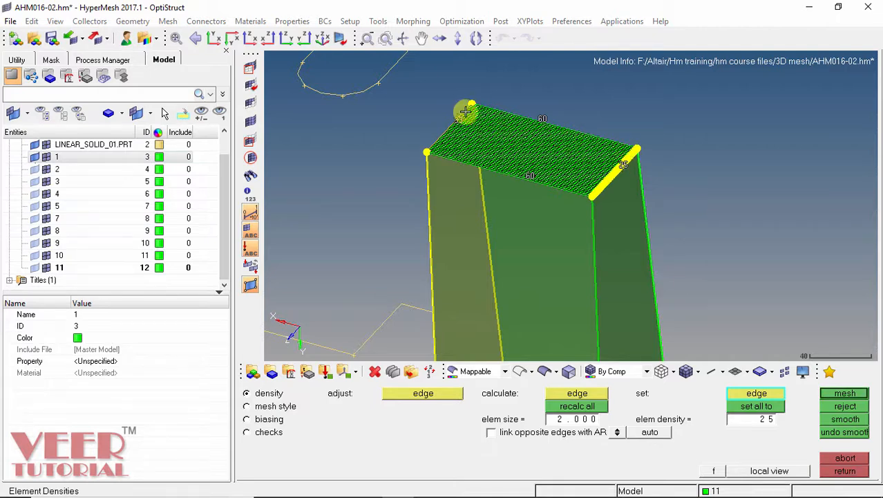
{"action": "scroll", "coordinate": [466, 111], "scroll_direction": "up", "scroll_amount": 2, "text": "ctrl"}
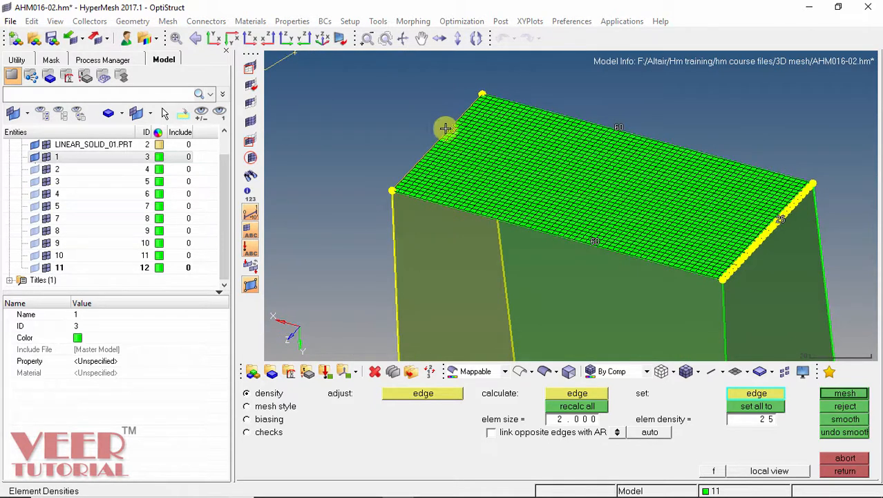
{"action": "left_click", "coordinate": [448, 131]}
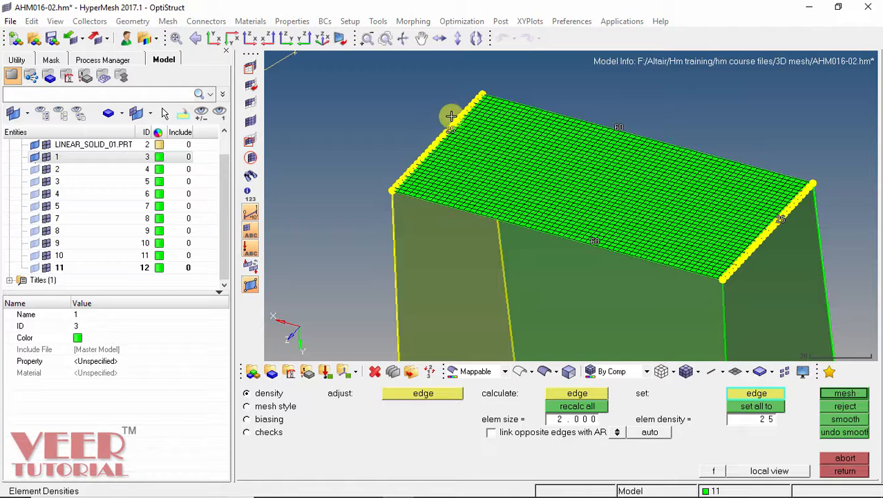
Set the element density of both long edges of the smaller end face to 40 and remesh the face.
{"action": "scroll", "coordinate": [450, 115], "scroll_direction": "down", "scroll_amount": 2, "text": "ctrl"}
{"action": "scroll", "coordinate": [539, 121], "scroll_direction": "down", "scroll_amount": 1, "text": "ctrl"}
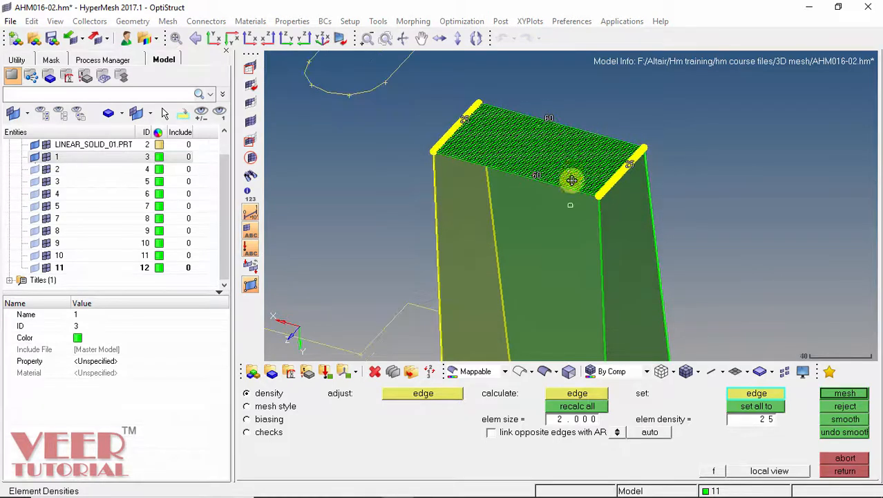
{"action": "left_click_drag", "start_coordinate": [572, 181], "coordinate": [530, 147], "text": "ctrl"}
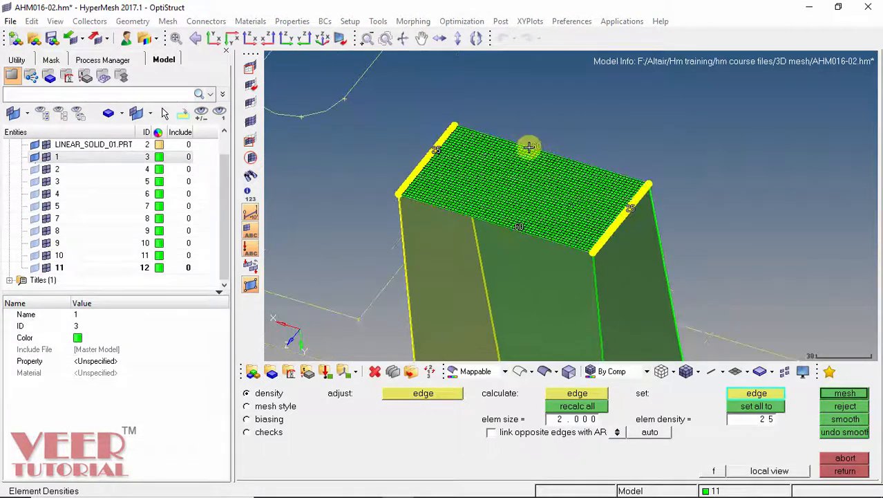
{"action": "left_click", "coordinate": [538, 144]}
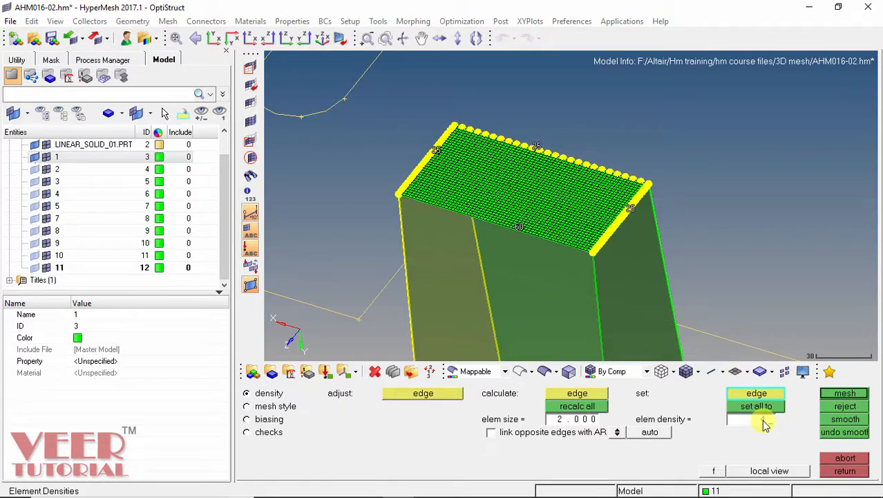
{"action": "left_click", "coordinate": [535, 143]}
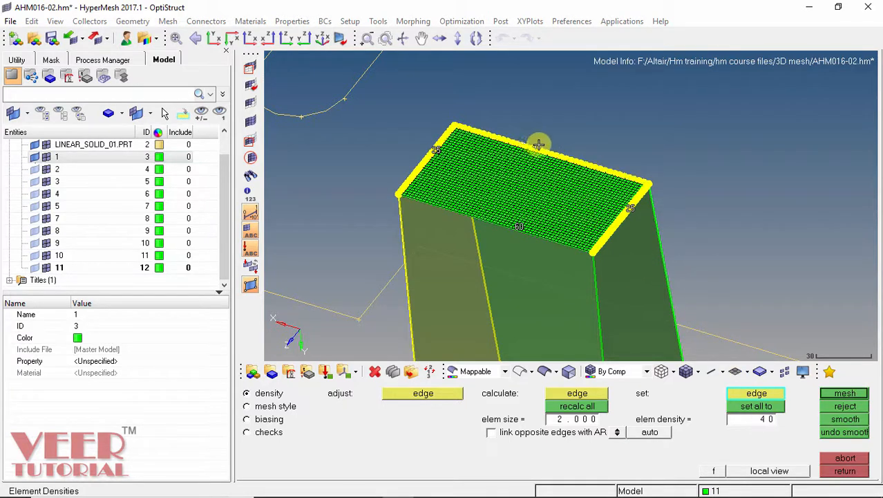
{"action": "left_click", "coordinate": [520, 227]}
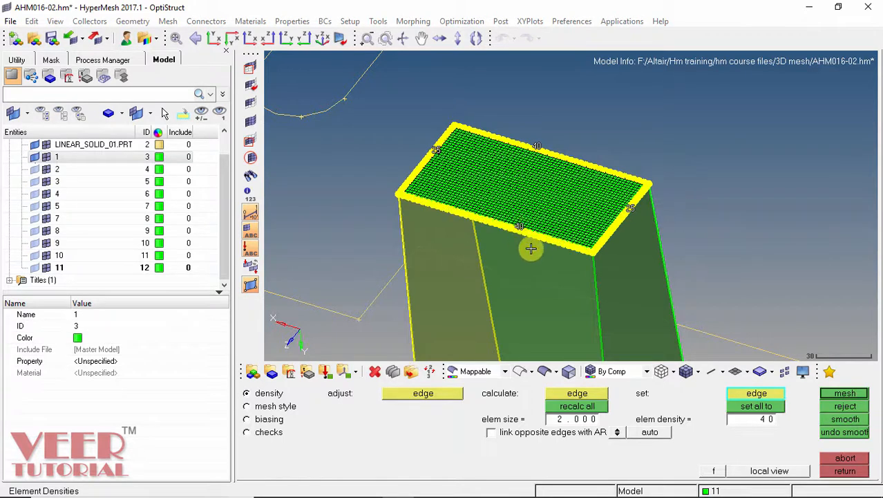
{"action": "middle_click", "coordinate": [550, 186]}
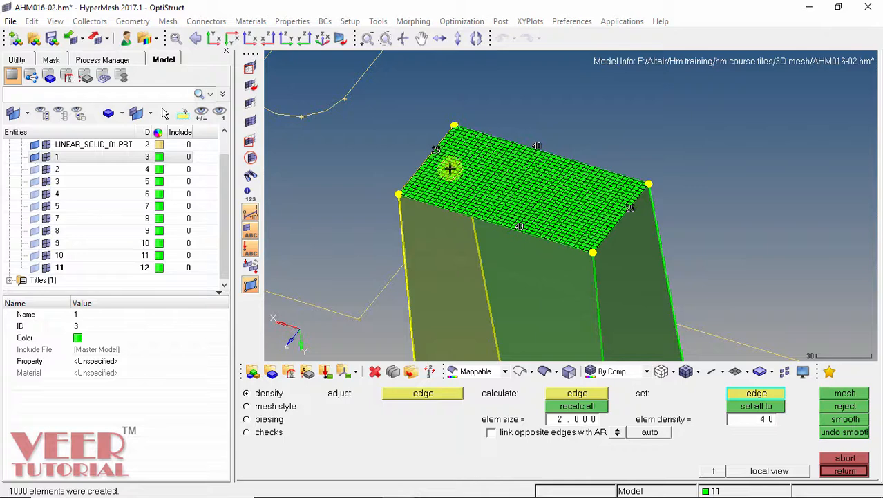
{"action": "left_click", "coordinate": [844, 471]}
Create a 2D automesh on component 1's opposite, larger end face with element size 2 and mixed mesh type.
{"action": "mouse_move", "coordinate": [501, 99]}
{"action": "left_mouse_down", "text": "ctrl"}
{"action": "mouse_move", "coordinate": [566, 190]}
{"action": "mouse_move", "coordinate": [569, 134]}
{"action": "mouse_move", "coordinate": [568, 173]}
{"action": "mouse_move", "coordinate": [534, 97]}
{"action": "mouse_move", "coordinate": [534, 122]}
{"action": "mouse_move", "coordinate": [533, 109]}
{"action": "left_mouse_up", "text": "ctrl"}
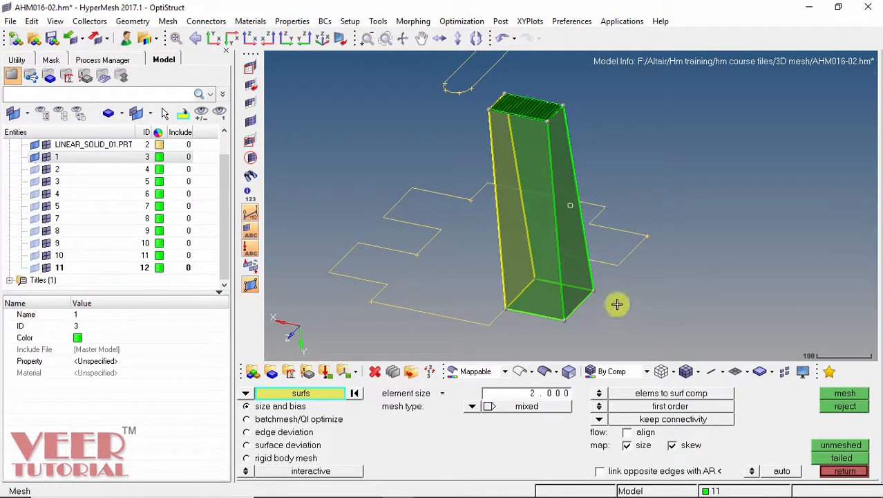
{"action": "mouse_move", "coordinate": [596, 252]}
{"action": "left_mouse_down", "text": "ctrl"}
{"action": "mouse_move", "coordinate": [581, 239]}
{"action": "mouse_move", "coordinate": [584, 264]}
{"action": "mouse_move", "coordinate": [578, 191]}
{"action": "mouse_move", "coordinate": [560, 134]}
{"action": "mouse_move", "coordinate": [562, 194]}
{"action": "mouse_move", "coordinate": [584, 248]}
{"action": "mouse_move", "coordinate": [562, 132]}
{"action": "mouse_move", "coordinate": [564, 213]}
{"action": "mouse_move", "coordinate": [531, 76]}
{"action": "left_mouse_up", "text": "ctrl"}
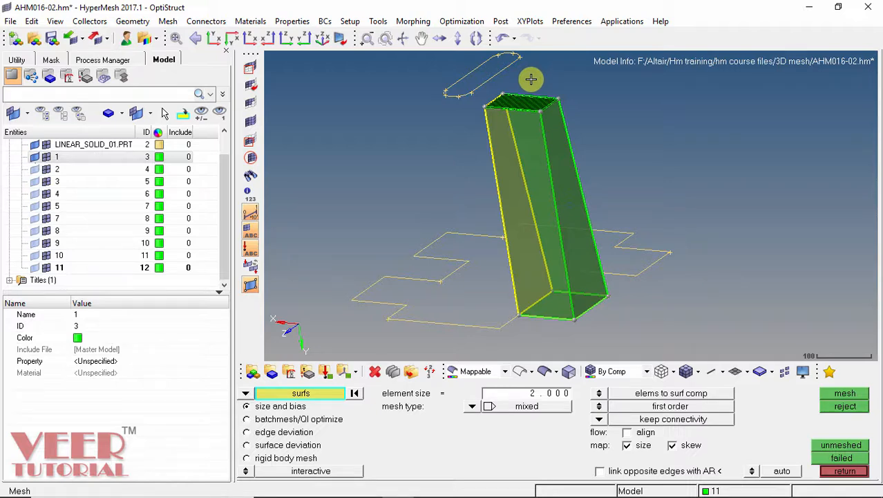
{"action": "mouse_move", "coordinate": [578, 252]}
{"action": "left_mouse_down", "text": "ctrl"}
{"action": "mouse_move", "coordinate": [641, 169]}
{"action": "mouse_move", "coordinate": [622, 120]}
{"action": "mouse_move", "coordinate": [607, 192]}
{"action": "mouse_move", "coordinate": [600, 187]}
{"action": "left_mouse_up", "text": "ctrl"}
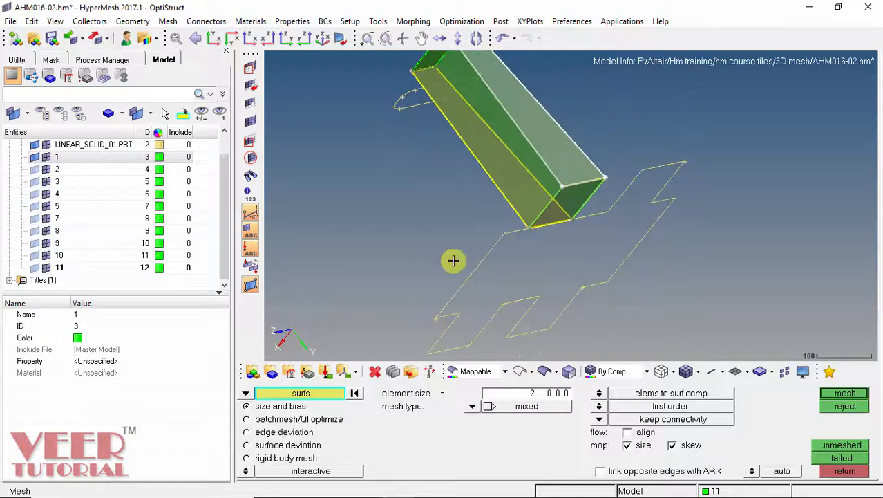
{"action": "left_click", "coordinate": [355, 393]}
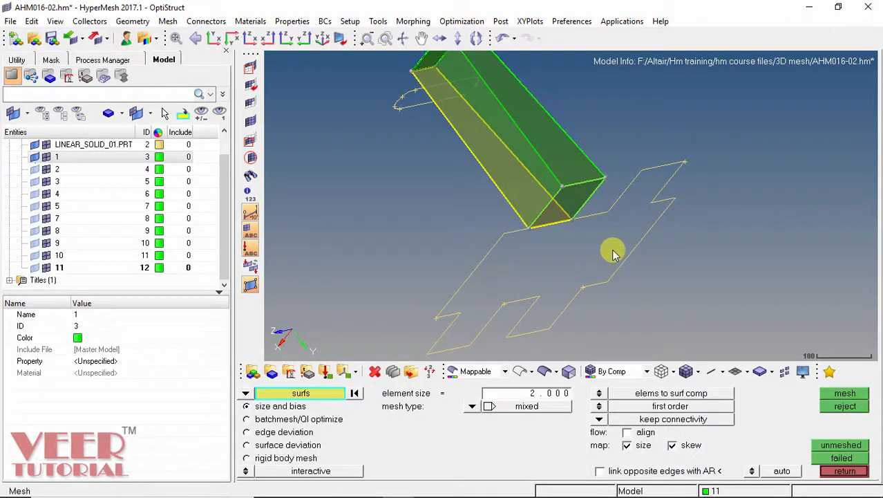
{"action": "left_click", "coordinate": [583, 198]}
{"action": "left_click", "coordinate": [845, 394]}
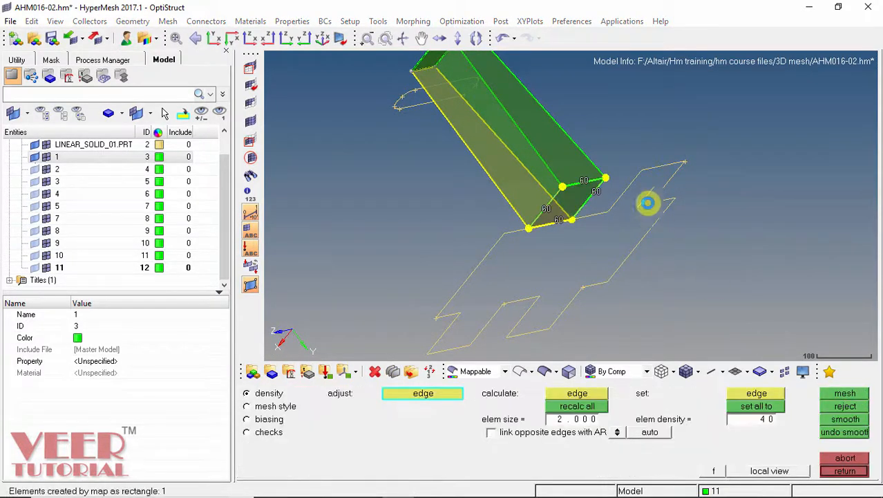
Set the larger end face's Z-direction edges to density 40 and its X-direction edges to 25, and remesh the face.
{"action": "scroll", "coordinate": [584, 300], "scroll_direction": "up", "scroll_amount": 5}
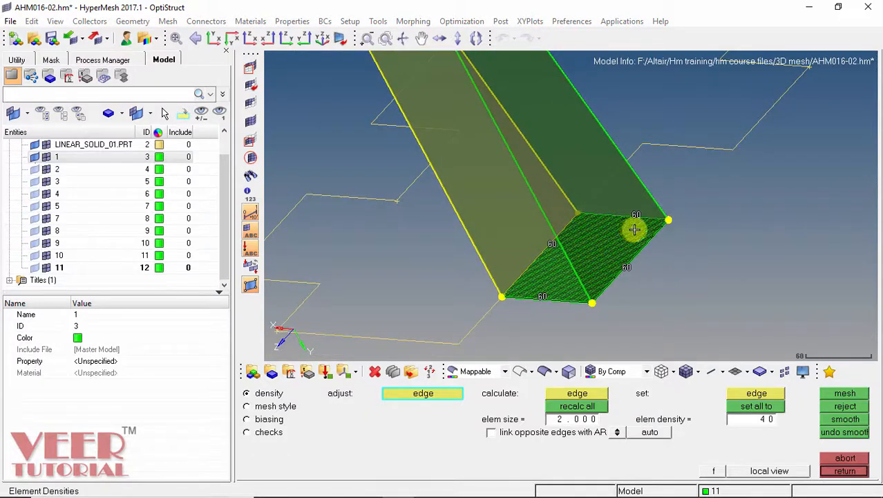
{"action": "left_click_drag", "start_coordinate": [632, 230], "coordinate": [651, 261], "text": "ctrl"}
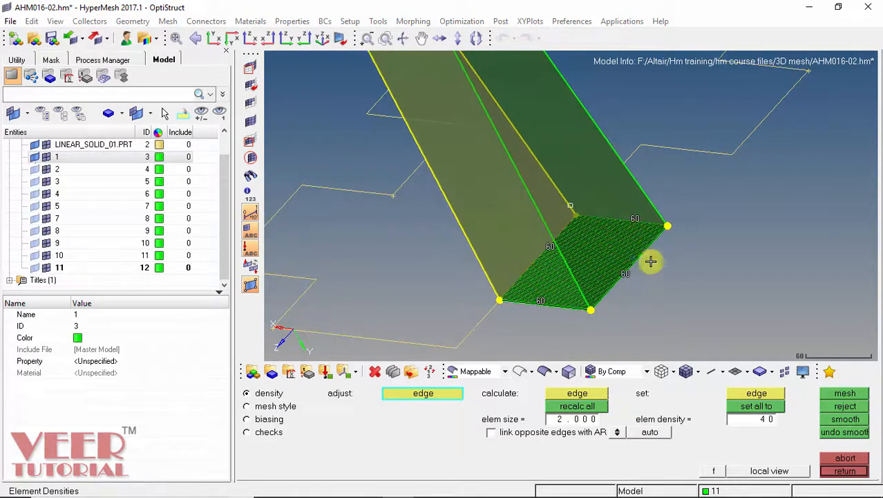
{"action": "left_click", "coordinate": [769, 420]}
{"action": "left_click", "coordinate": [552, 248]}
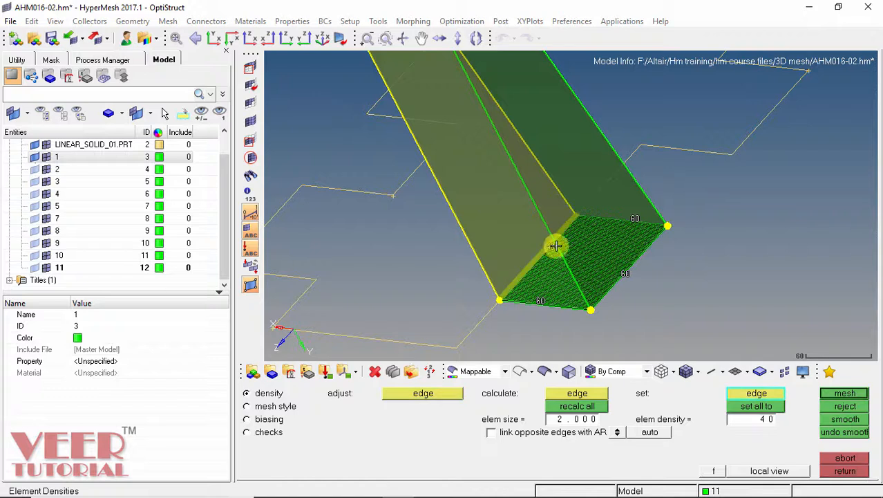
{"action": "left_click", "coordinate": [626, 273]}
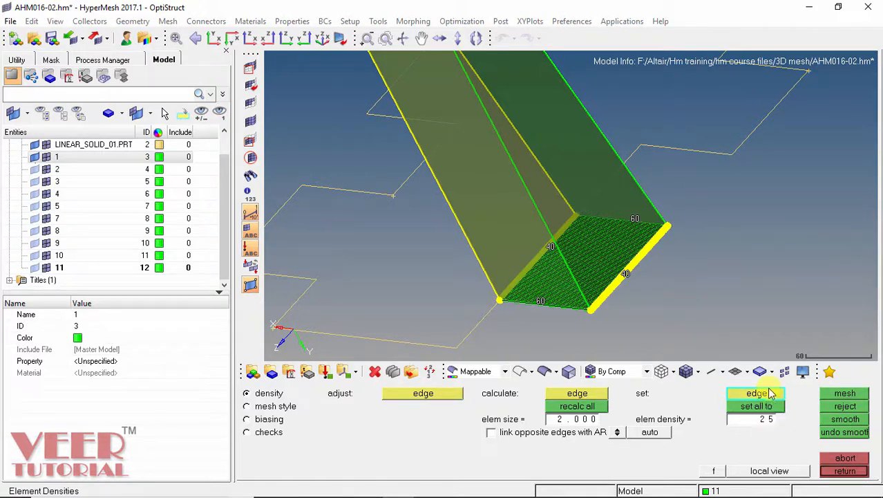
{"action": "left_click", "coordinate": [634, 220]}
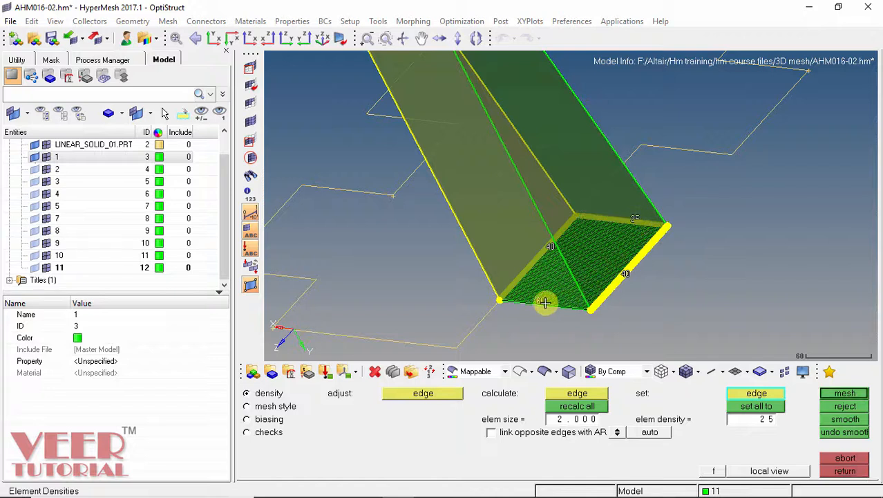
{"action": "left_click", "coordinate": [850, 388]}
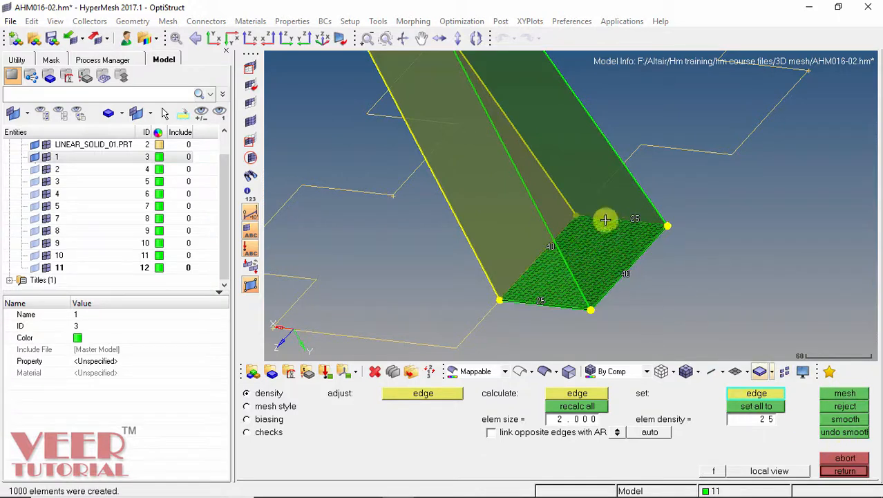
Swap the larger end face's densities to 25 on the Z-direction edges and 40 on the X-direction edges, and remesh it.
{"action": "scroll", "coordinate": [608, 216], "scroll_direction": "down", "scroll_amount": 3, "text": "ctrl"}
{"action": "left_click_drag", "start_coordinate": [609, 195], "coordinate": [574, 250], "text": "ctrl"}
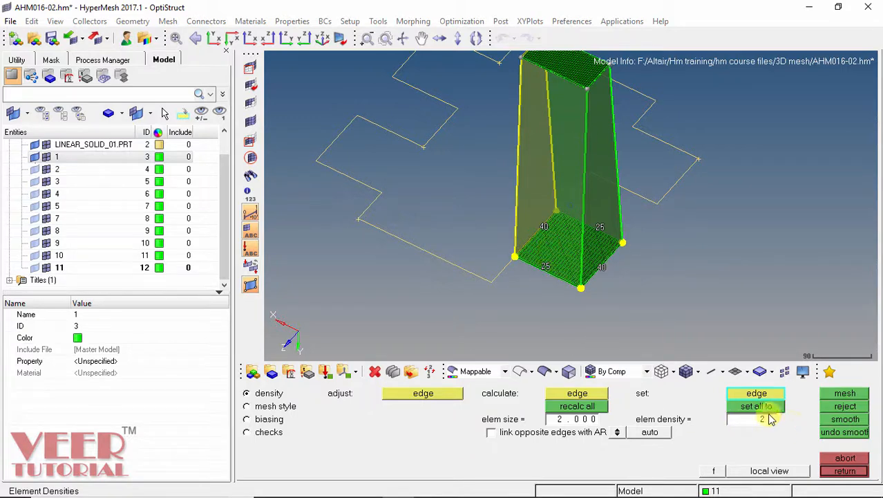
{"action": "left_click_drag", "start_coordinate": [604, 269], "coordinate": [631, 191], "text": "ctrl"}
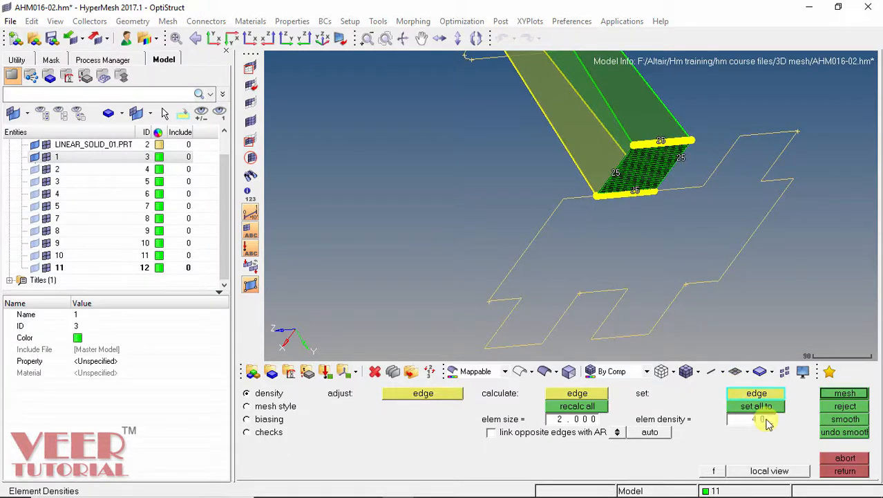
{"action": "left_click", "coordinate": [617, 173]}
{"action": "left_click", "coordinate": [680, 162]}
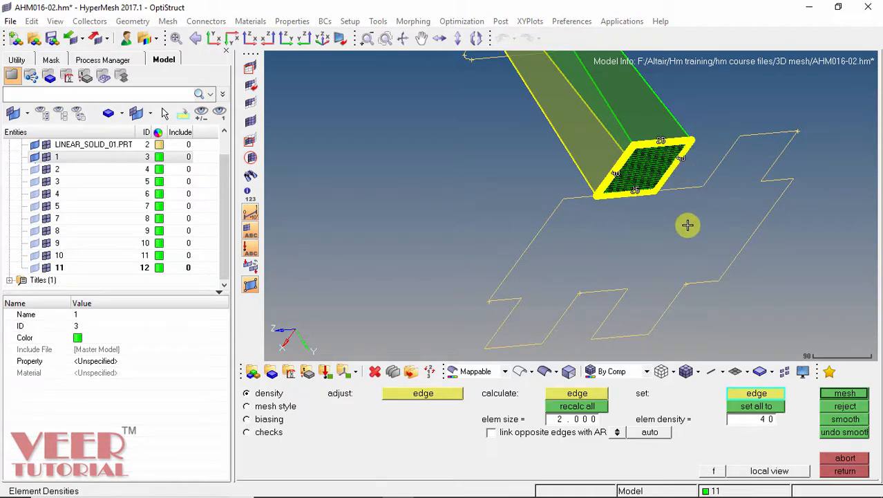
{"action": "middle_click", "coordinate": [645, 181]}
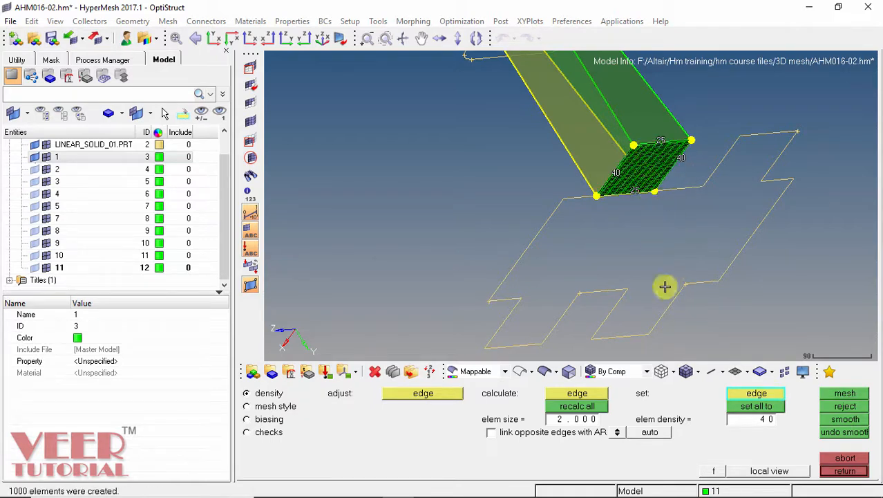
{"action": "left_click", "coordinate": [845, 471]}
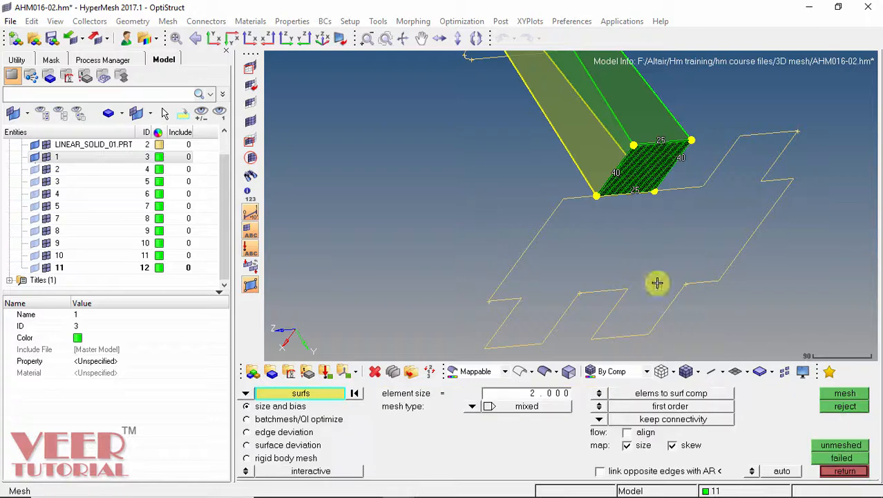
{"action": "scroll", "coordinate": [606, 166], "scroll_direction": "down", "scroll_amount": 3, "text": "ctrl"}
{"action": "left_click_drag", "start_coordinate": [657, 141], "coordinate": [680, 215], "text": "ctrl"}
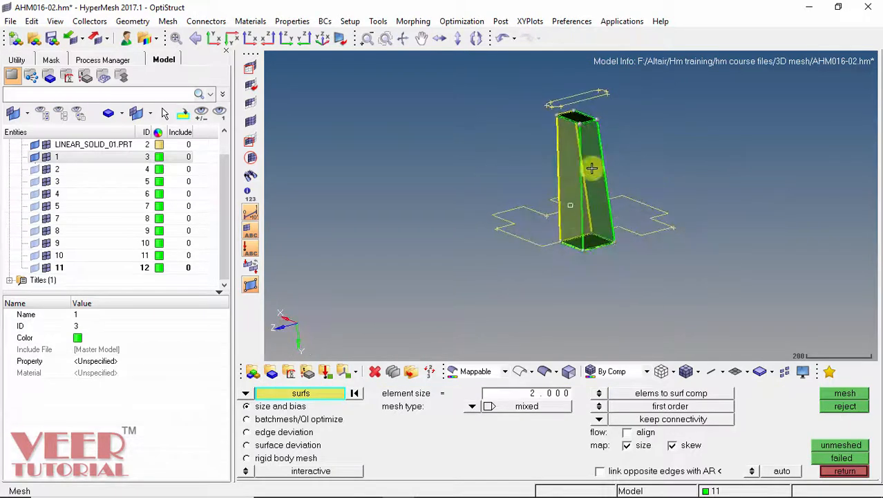
Start a line drag Solid Map and select all 2D elements on component 1's smaller end face as the elements to drag.
{"action": "left_click_drag", "start_coordinate": [591, 168], "coordinate": [616, 168], "text": "ctrl"}
{"action": "left_click", "coordinate": [845, 471]}
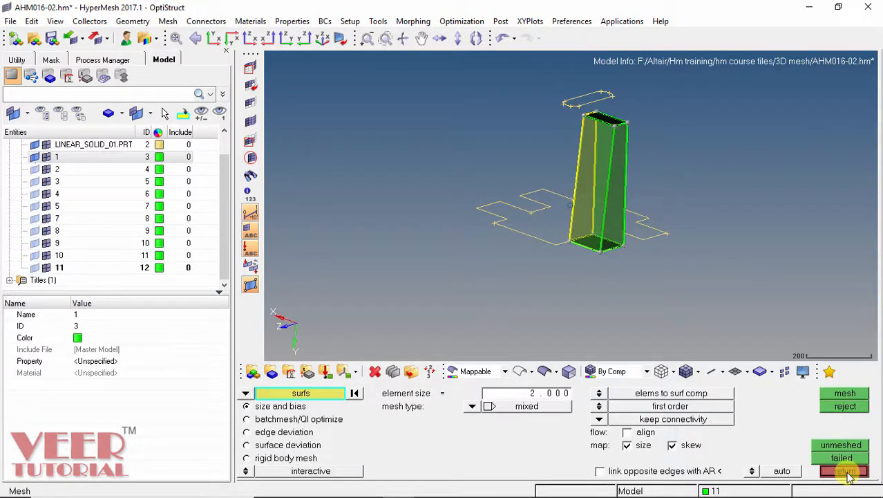
{"action": "left_click", "coordinate": [830, 432]}
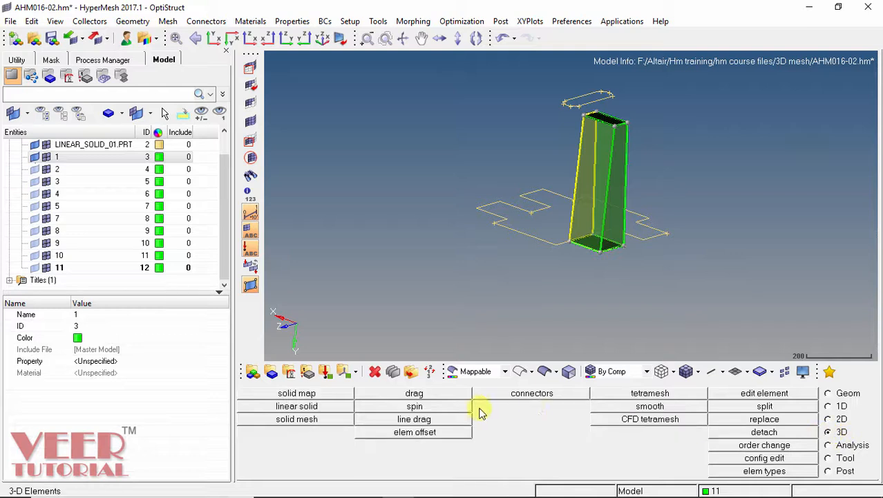
{"action": "left_click", "coordinate": [304, 393]}
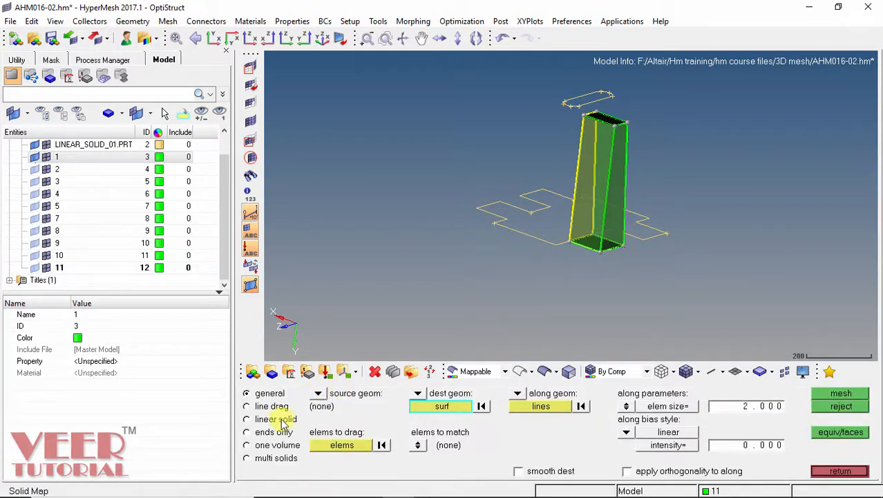
{"action": "left_click", "coordinate": [247, 406]}
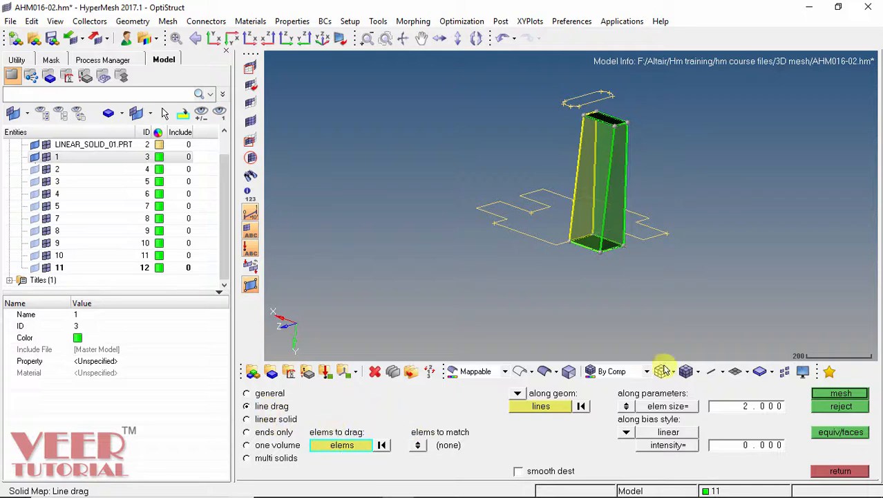
{"action": "scroll", "coordinate": [642, 124], "scroll_direction": "up", "scroll_amount": 5}
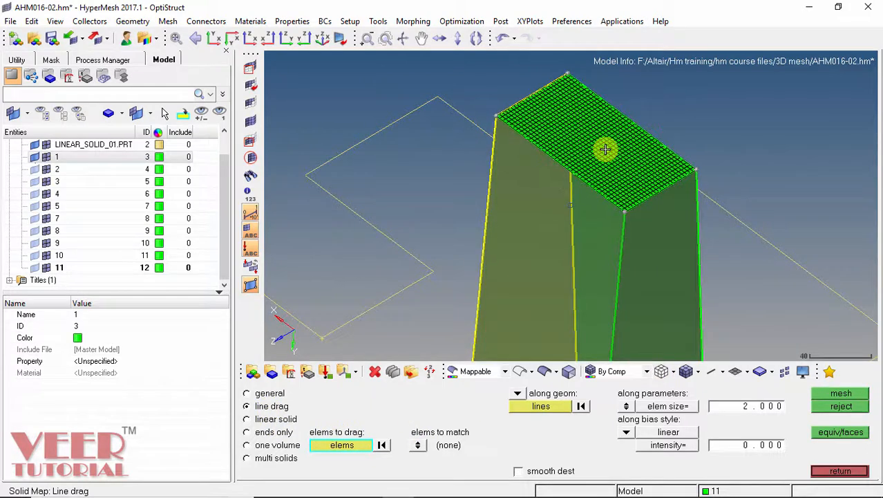
{"action": "left_click", "coordinate": [342, 445]}
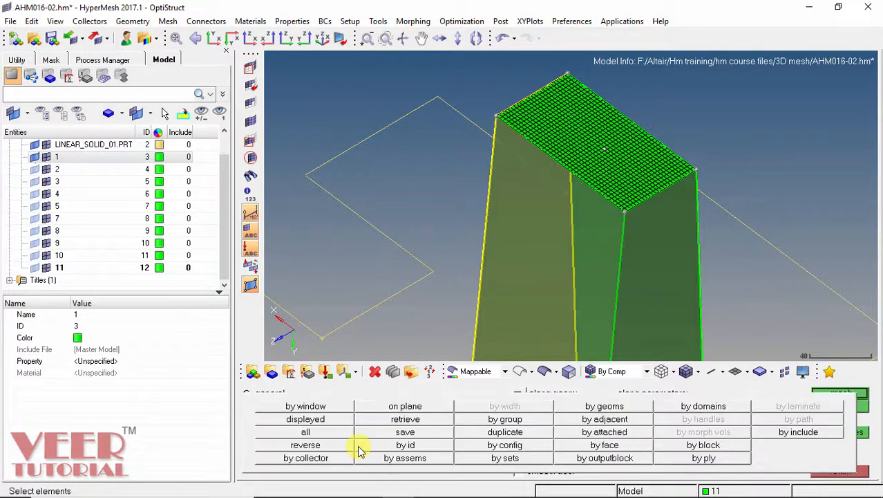
{"action": "left_click", "coordinate": [592, 445]}
{"action": "scroll", "coordinate": [573, 112], "scroll_direction": "down", "scroll_amount": 3}
{"action": "scroll", "coordinate": [579, 114], "scroll_direction": "down", "scroll_amount": 3}
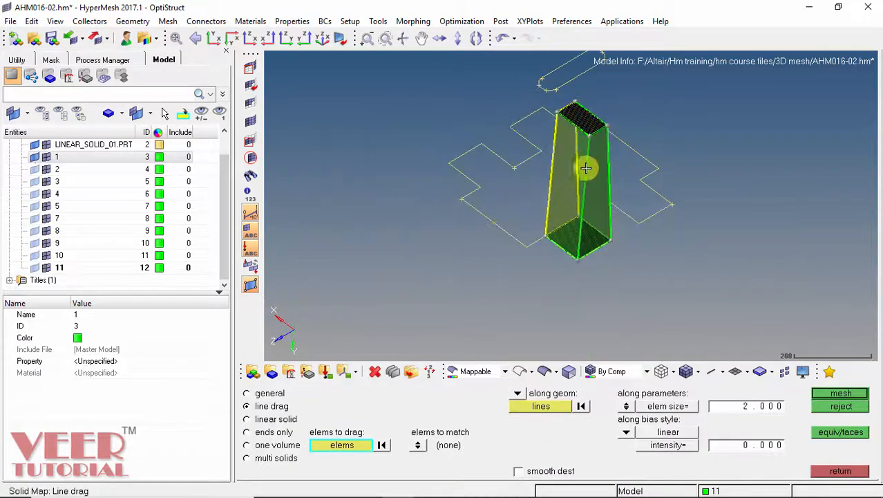
Enable matching elements and select all 2D elements on component 1's larger end face as the elements to match.
{"action": "left_click", "coordinate": [418, 447]}
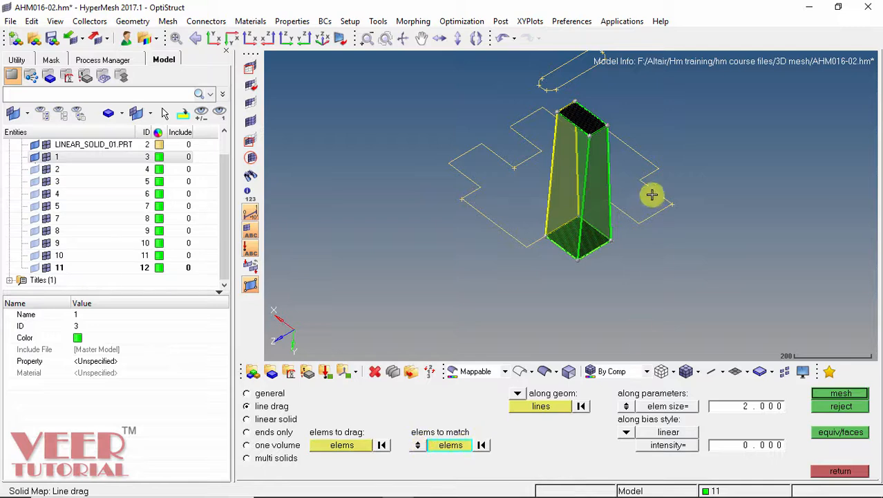
{"action": "left_click_drag", "start_coordinate": [639, 221], "coordinate": [589, 192], "text": "ctrl"}
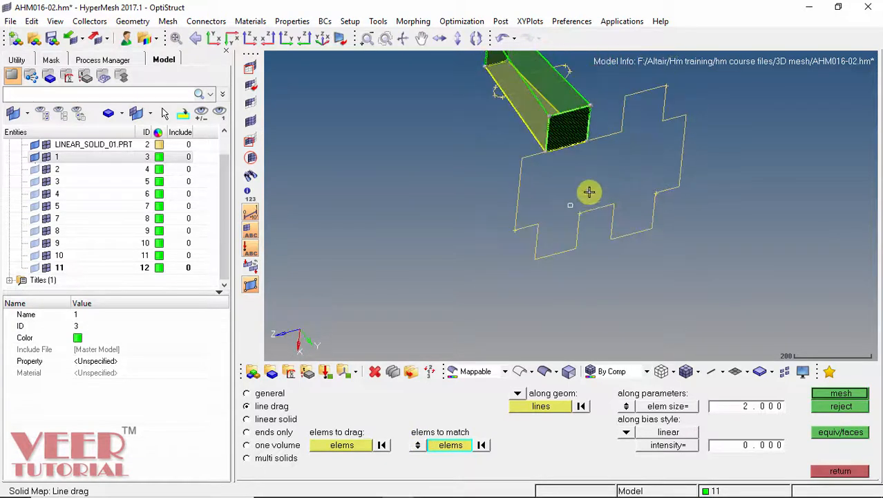
{"action": "scroll", "coordinate": [567, 105], "scroll_direction": "up", "scroll_amount": 3, "text": "ctrl"}
{"action": "scroll", "coordinate": [598, 159], "scroll_direction": "up", "scroll_amount": 2, "text": "ctrl"}
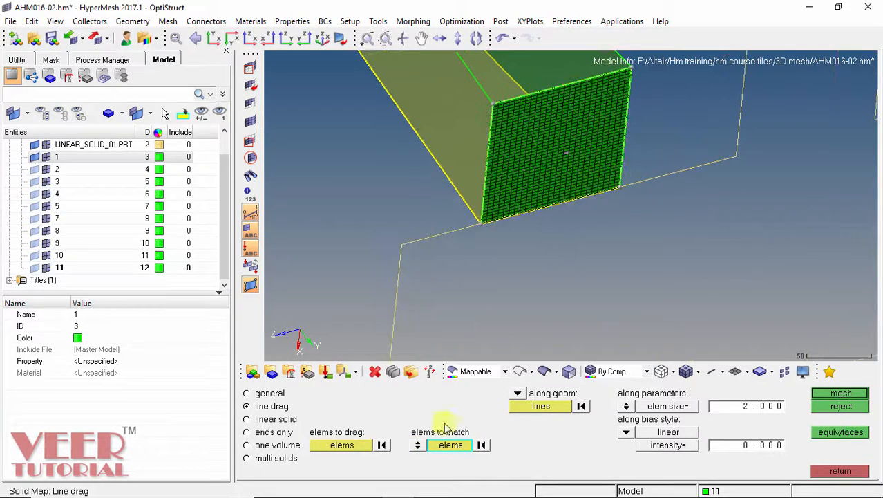
{"action": "left_click", "coordinate": [452, 446]}
{"action": "left_click", "coordinate": [595, 437]}
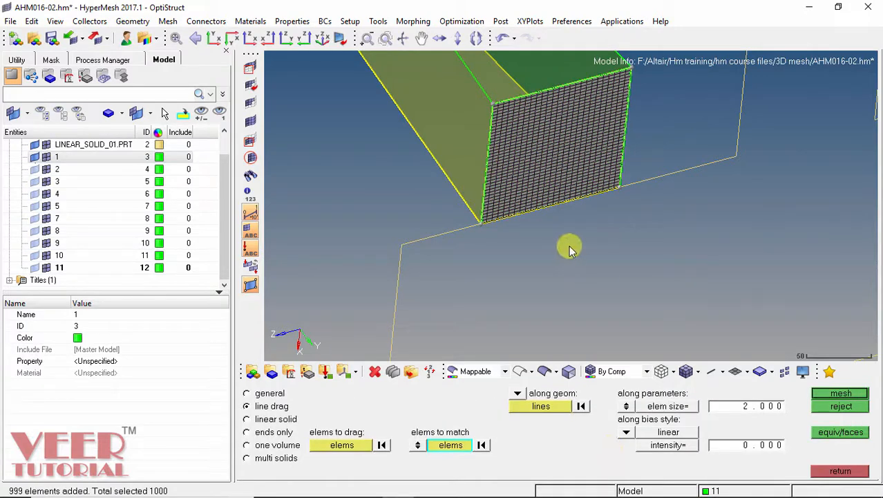
{"action": "left_click_drag", "start_coordinate": [618, 245], "coordinate": [631, 310], "text": "ctrl"}
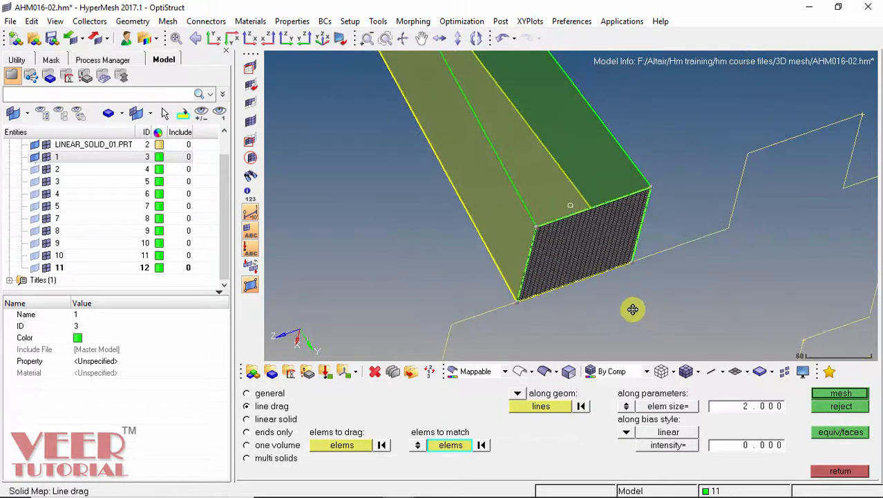
Select the four long edges joining component 1's two end faces as the along-geometry lines.
{"action": "left_click", "coordinate": [541, 407]}
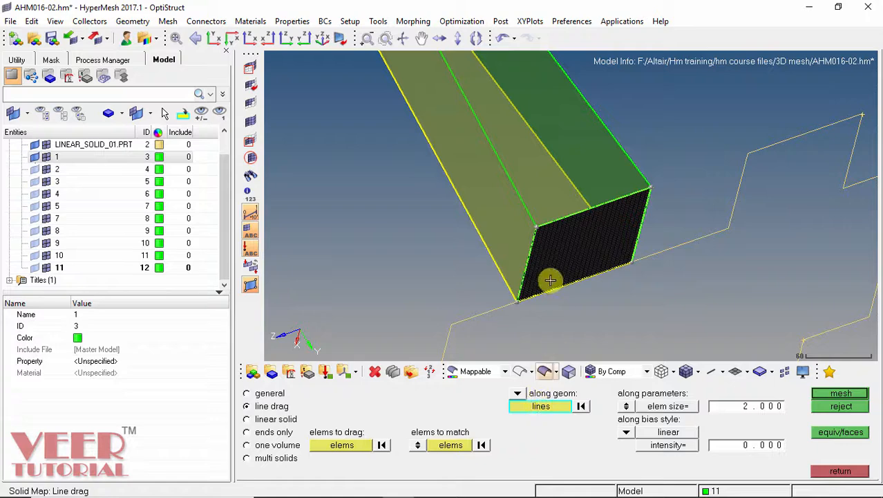
{"action": "left_click_drag", "start_coordinate": [548, 280], "coordinate": [595, 227], "text": "ctrl"}
{"action": "left_click", "coordinate": [527, 274]}
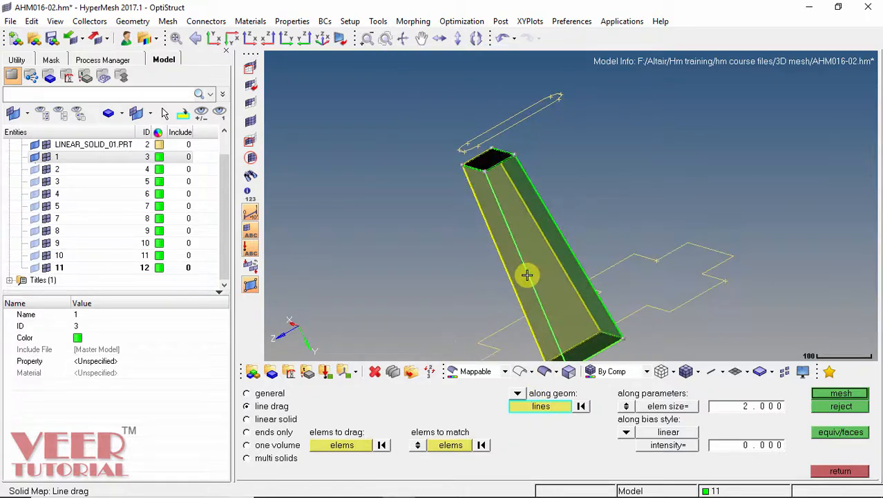
{"action": "left_click", "coordinate": [567, 242]}
{"action": "left_click", "coordinate": [510, 272]}
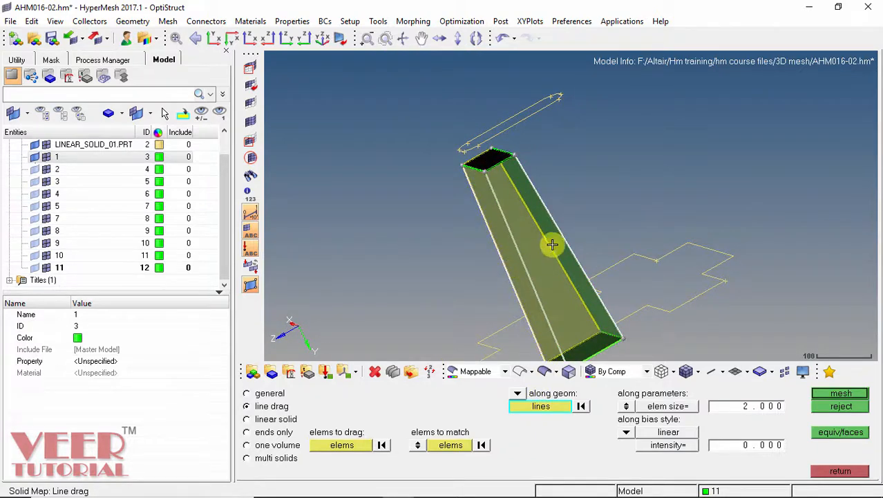
{"action": "scroll", "coordinate": [608, 232], "scroll_direction": "down", "scroll_amount": 2, "text": "ctrl"}
{"action": "left_click_drag", "start_coordinate": [621, 235], "coordinate": [485, 266], "text": "ctrl"}
{"action": "scroll", "coordinate": [536, 213], "scroll_direction": "up", "scroll_amount": 4, "text": "ctrl"}
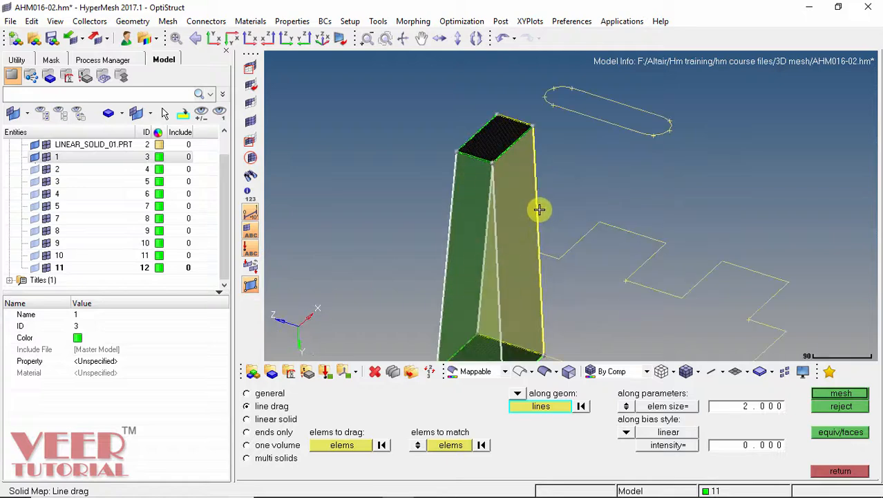
Try the line drag solid mesh on component 1 with element size 2, inspect it and reject it.
{"action": "left_click", "coordinate": [850, 395]}
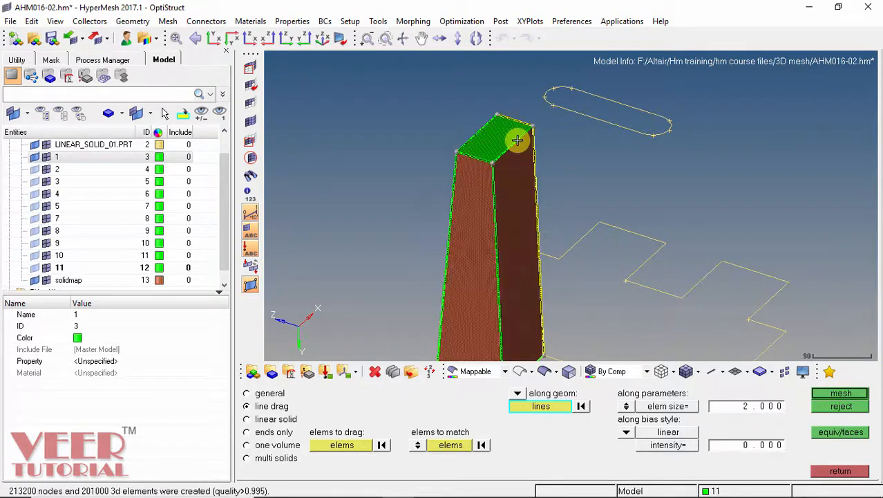
{"action": "scroll", "coordinate": [469, 193], "scroll_direction": "down", "scroll_amount": 2, "text": "ctrl"}
{"action": "mouse_move", "coordinate": [470, 193]}
{"action": "left_mouse_down", "text": "ctrl"}
{"action": "mouse_move", "coordinate": [592, 162]}
{"action": "mouse_move", "coordinate": [546, 265]}
{"action": "mouse_move", "coordinate": [606, 221]}
{"action": "left_mouse_up", "text": "ctrl"}
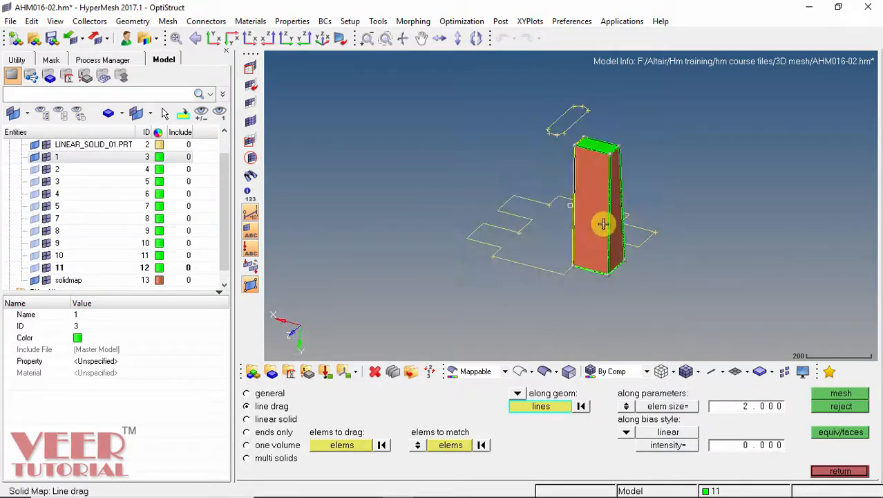
{"action": "scroll", "coordinate": [616, 103], "scroll_direction": "up", "scroll_amount": 10, "text": "ctrl"}
{"action": "scroll", "coordinate": [613, 103], "scroll_direction": "down", "scroll_amount": 6, "text": "ctrl"}
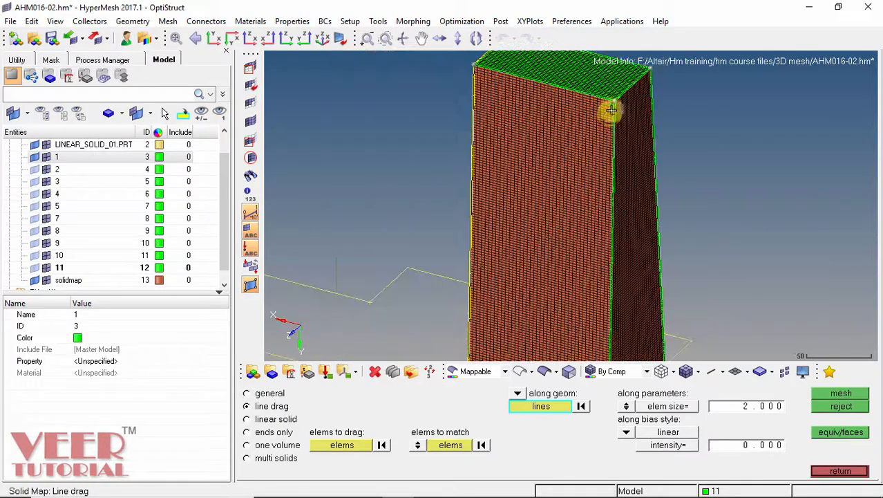
{"action": "left_click", "coordinate": [842, 406]}
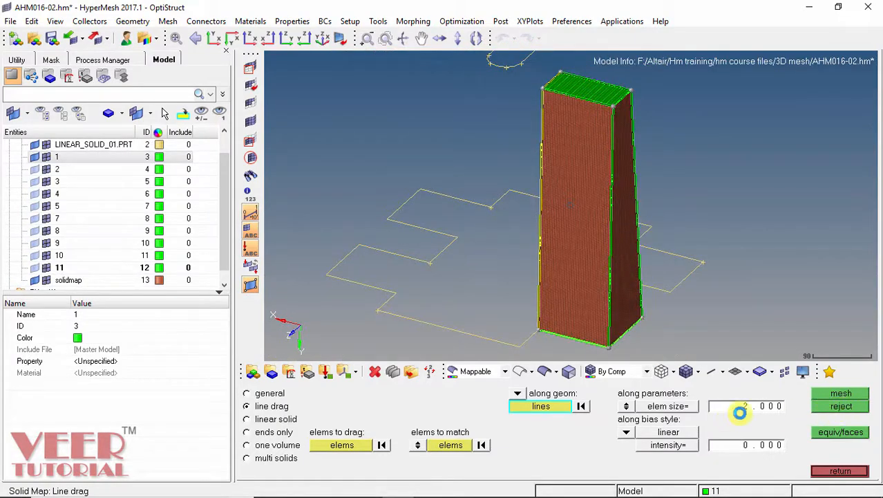
Set the along element size to 4 and generate component 1's line drag solid mesh.
{"action": "left_click_drag", "start_coordinate": [735, 408], "coordinate": [760, 406]}
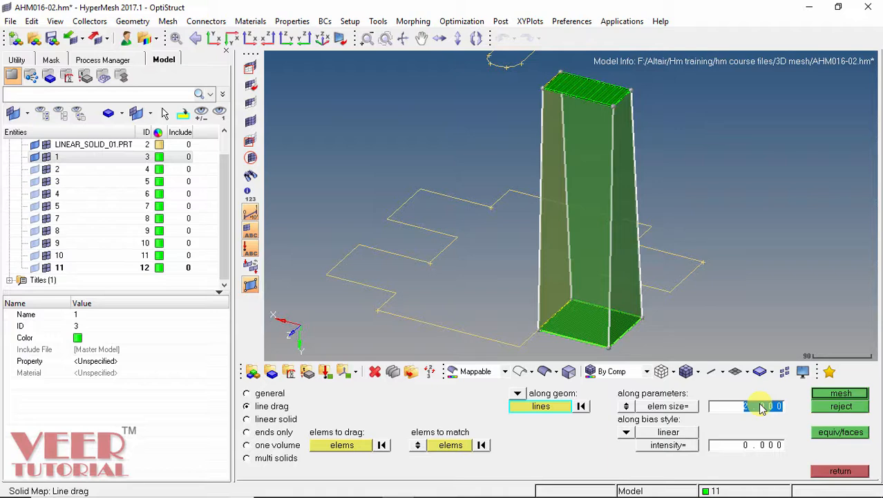
{"action": "left_click", "coordinate": [847, 396]}
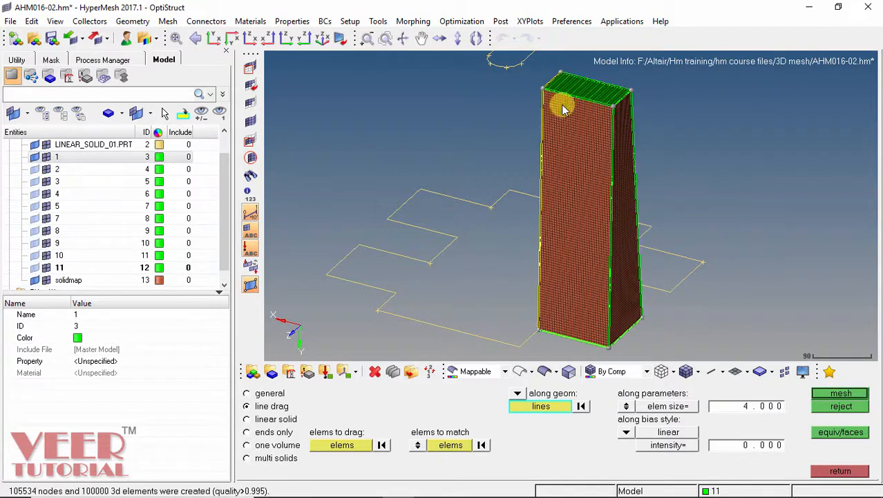
{"action": "left_click", "coordinate": [838, 472]}
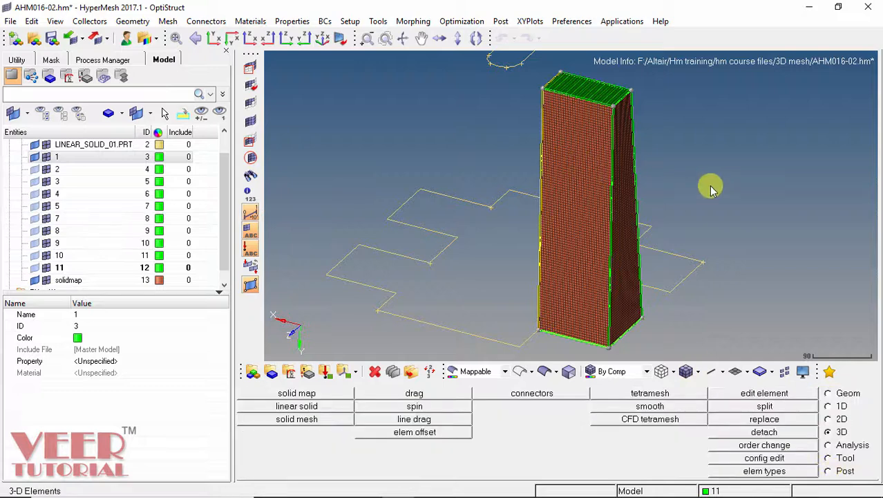
{"action": "mouse_move", "coordinate": [710, 184]}
{"action": "left_mouse_down", "text": "ctrl"}
{"action": "mouse_move", "coordinate": [657, 163]}
{"action": "mouse_move", "coordinate": [665, 178]}
{"action": "left_mouse_up", "text": "ctrl"}
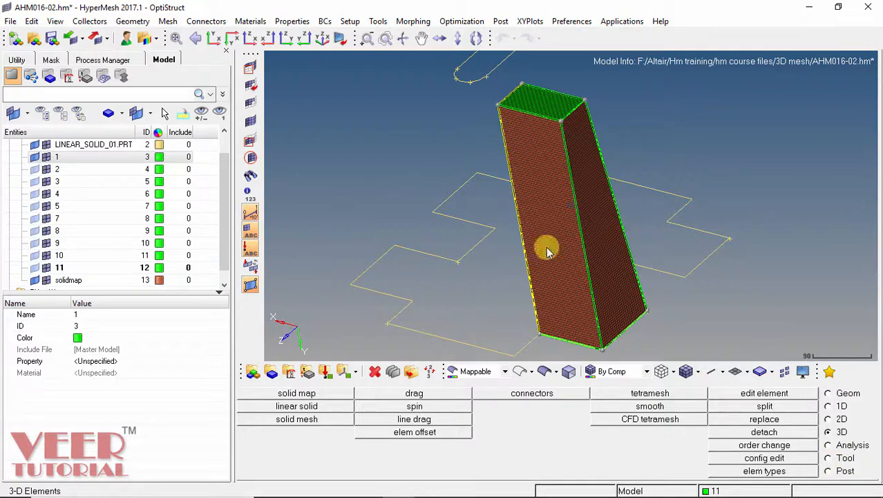
Start organizing elements by collector and select all elements of the solidmap component.
{"action": "left_click", "coordinate": [828, 459]}
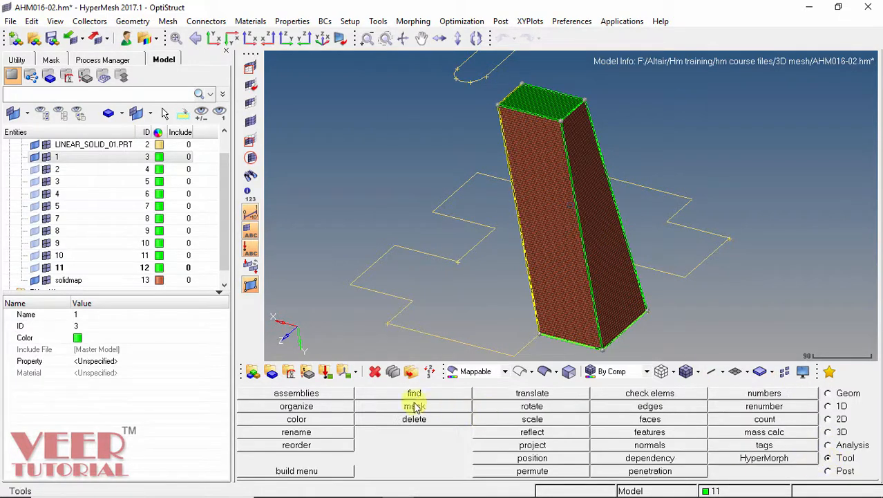
{"action": "left_click", "coordinate": [297, 405]}
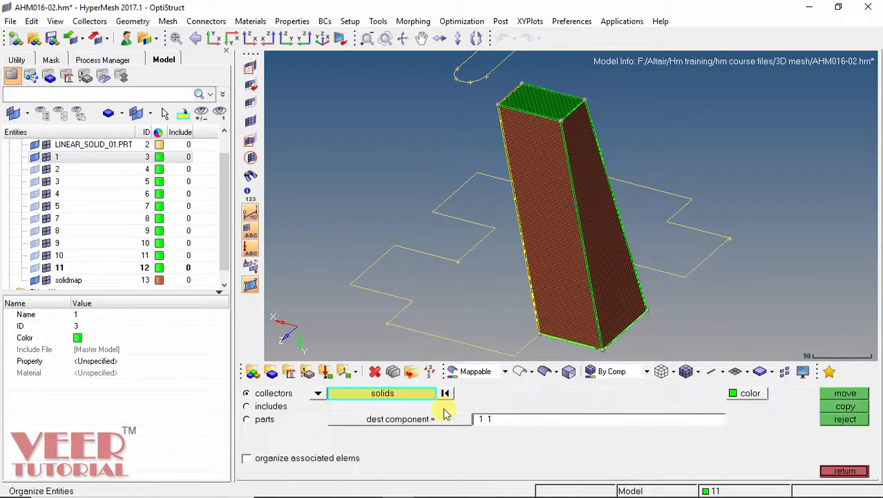
{"action": "left_click", "coordinate": [318, 393]}
{"action": "left_click", "coordinate": [258, 405]}
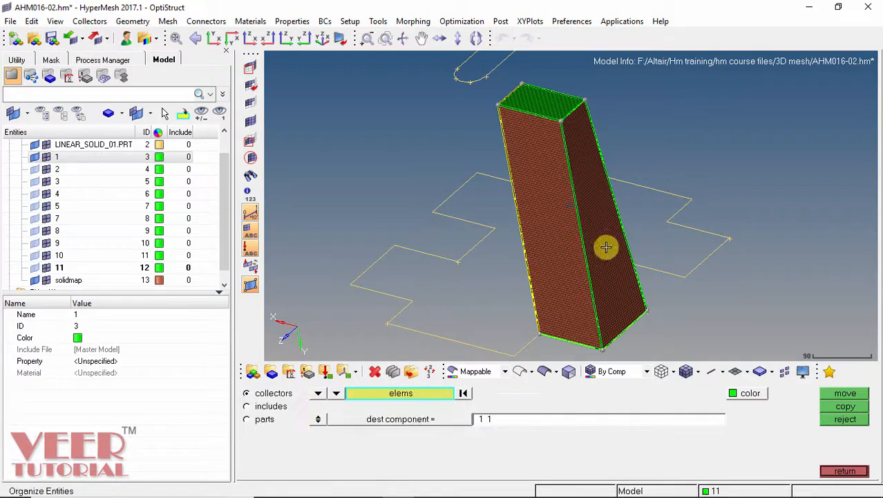
{"action": "left_click", "coordinate": [319, 394]}
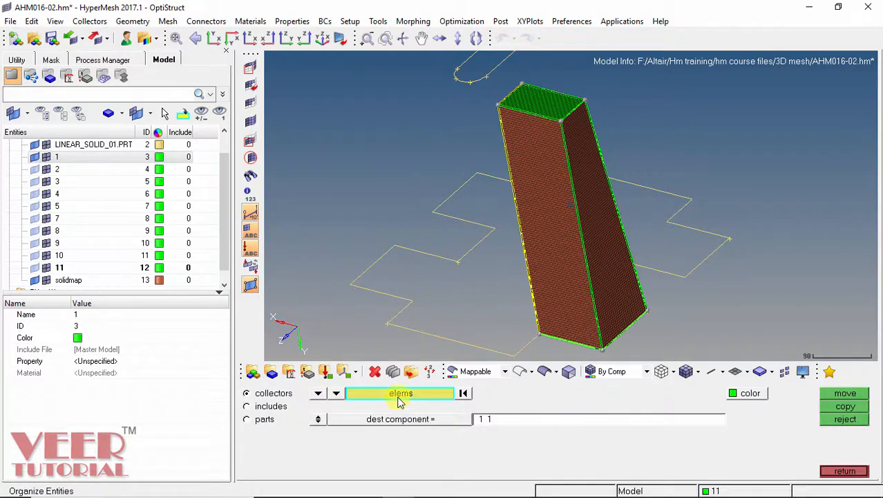
{"action": "left_click", "coordinate": [400, 394]}
{"action": "left_click", "coordinate": [328, 460]}
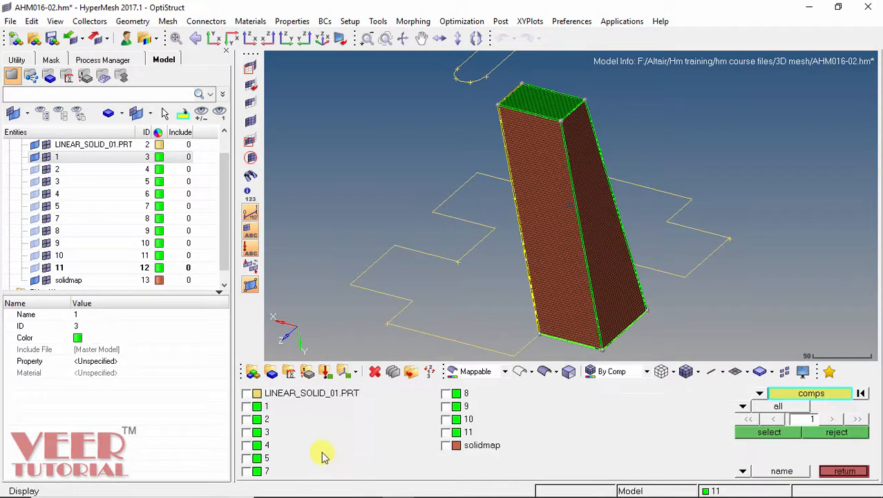
{"action": "left_click", "coordinate": [447, 446]}
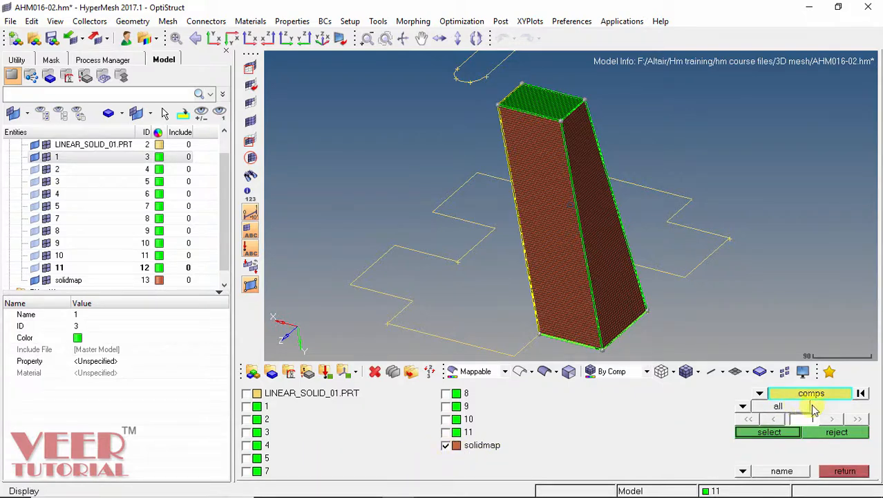
{"action": "left_click", "coordinate": [771, 431]}
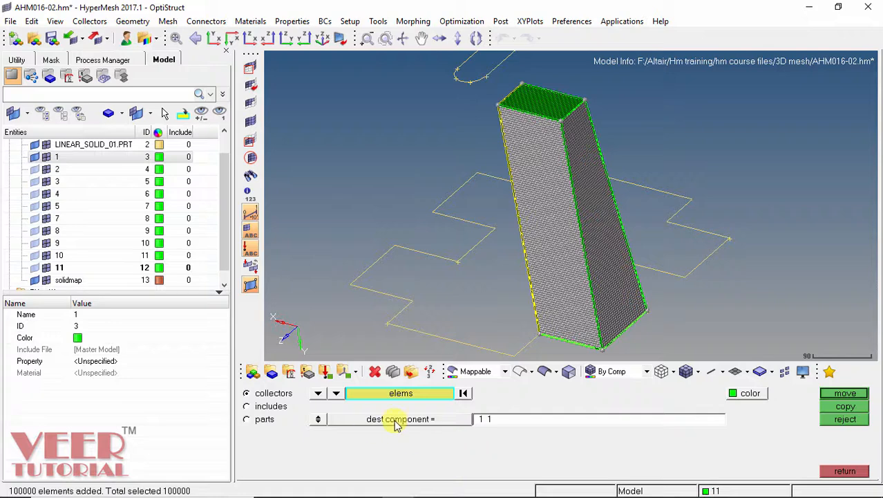
Set component 1 as the destination and move the selected solid elements into it.
{"action": "left_click", "coordinate": [396, 421]}
{"action": "left_click", "coordinate": [250, 406]}
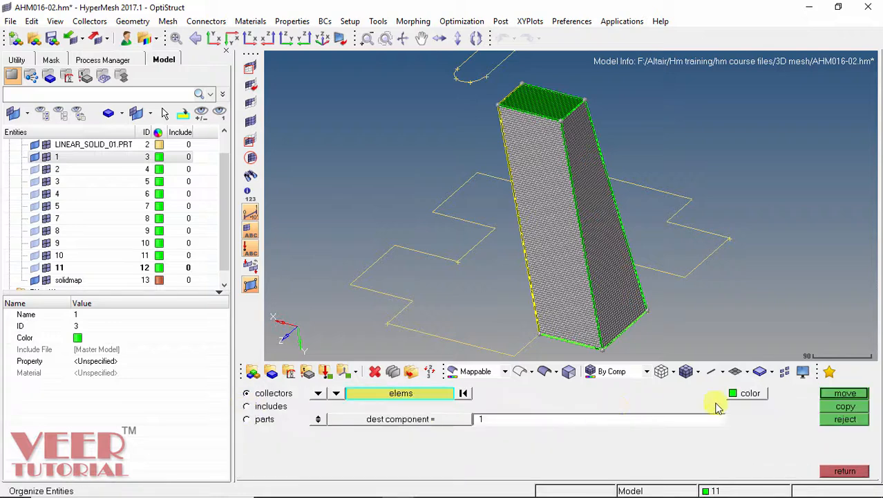
{"action": "left_click", "coordinate": [846, 395]}
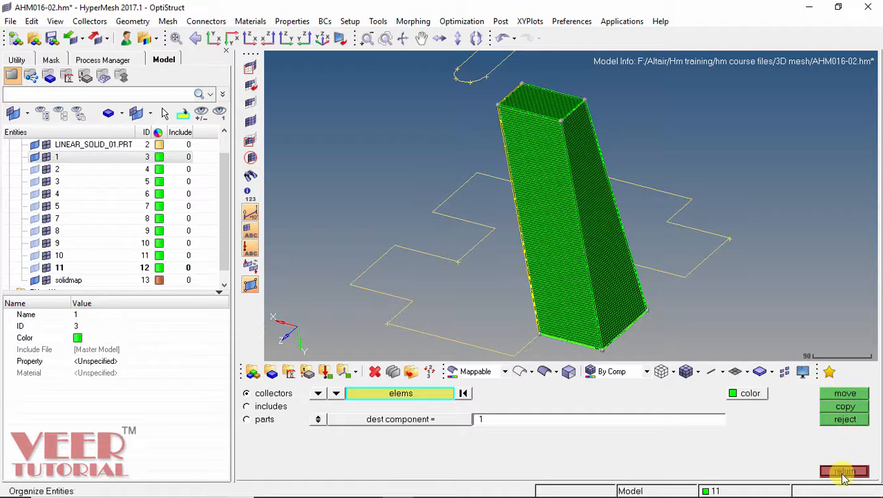
{"action": "left_click", "coordinate": [845, 472]}
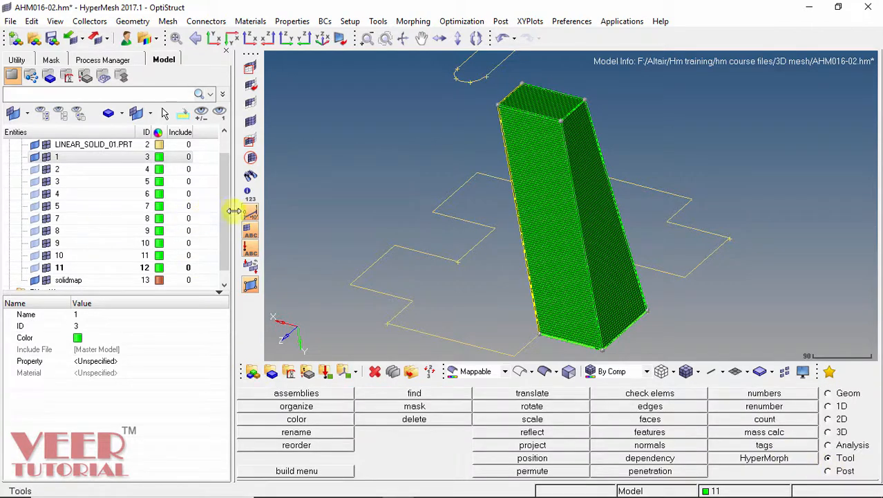
{"action": "scroll", "coordinate": [232, 176], "scroll_direction": "up", "scroll_amount": 1}
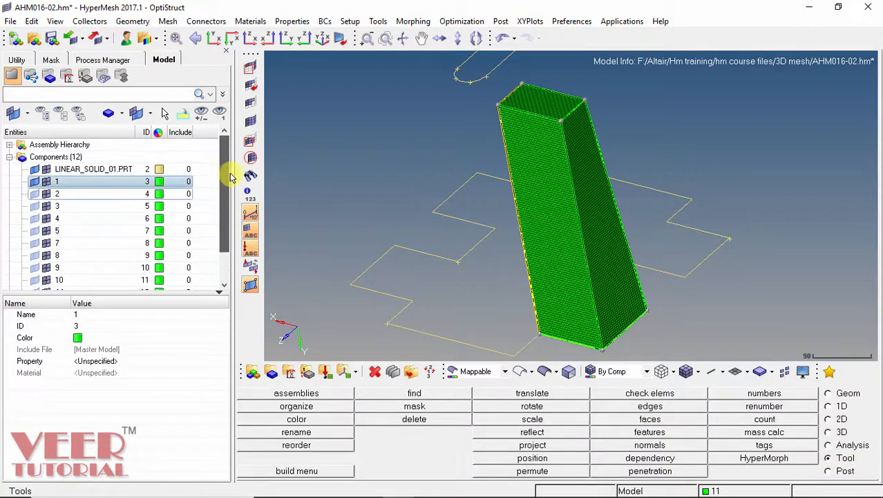
Display the geometry of components 2 to 10 alongside component 1 and its solid mesh.
{"action": "left_click", "coordinate": [48, 185]}
{"action": "left_click", "coordinate": [48, 185]}
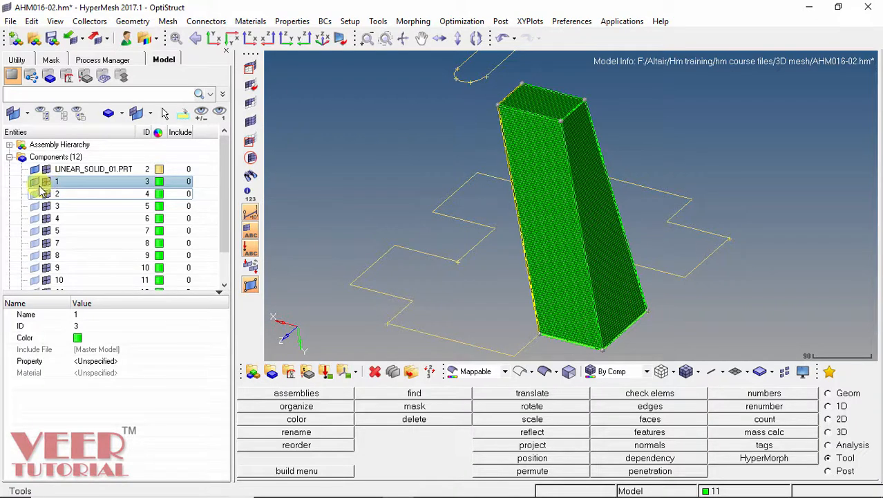
{"action": "left_click", "coordinate": [34, 195]}
{"action": "left_click", "coordinate": [34, 206]}
{"action": "left_click", "coordinate": [34, 218]}
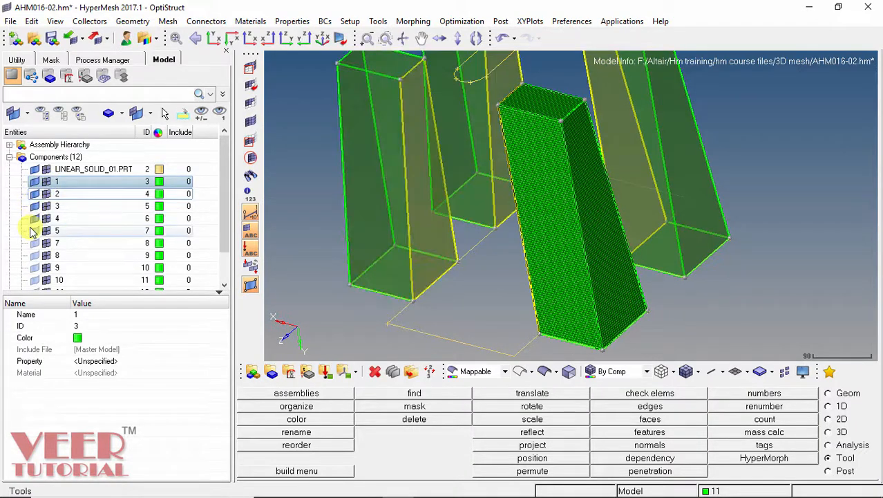
{"action": "left_click", "coordinate": [34, 231]}
{"action": "left_click", "coordinate": [34, 242]}
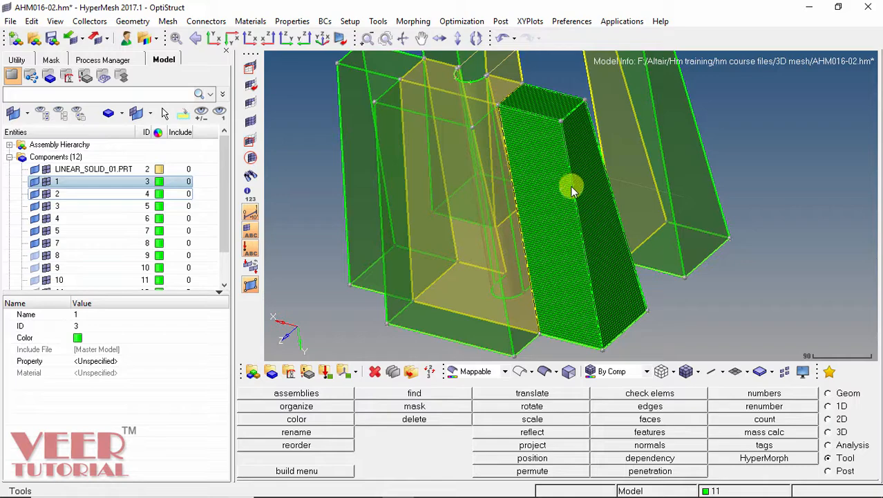
{"action": "left_click", "coordinate": [34, 255]}
{"action": "left_click", "coordinate": [34, 269]}
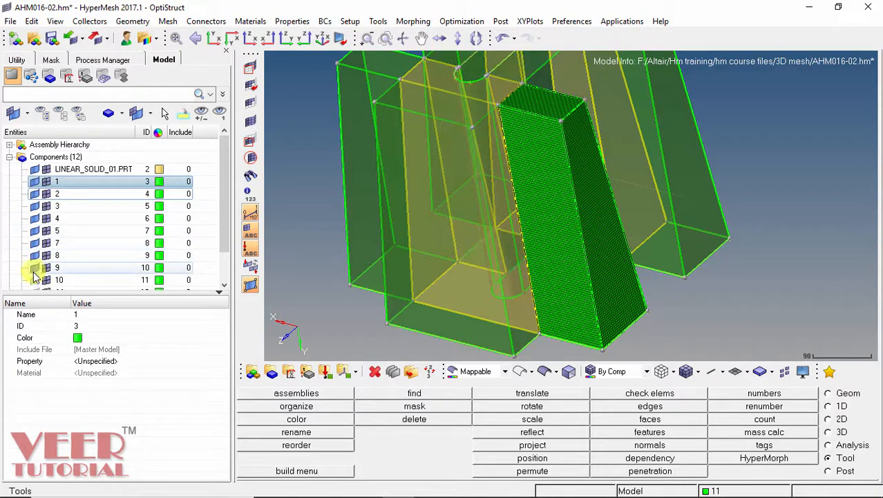
{"action": "left_click", "coordinate": [34, 279]}
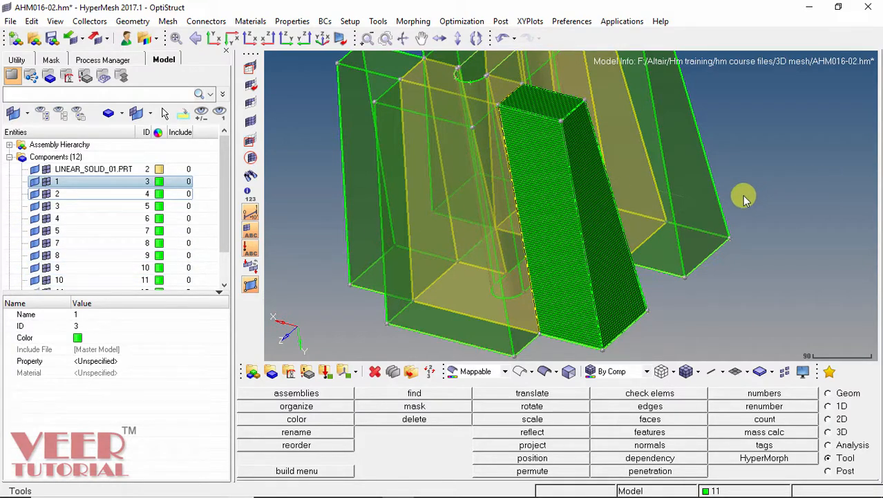
Display component 11's geometry as well and inspect the complete set of solids around the meshed component.
{"action": "left_click_drag", "start_coordinate": [699, 197], "coordinate": [686, 225], "text": "ctrl"}
{"action": "scroll", "coordinate": [686, 225], "scroll_direction": "down", "scroll_amount": 3, "text": "ctrl"}
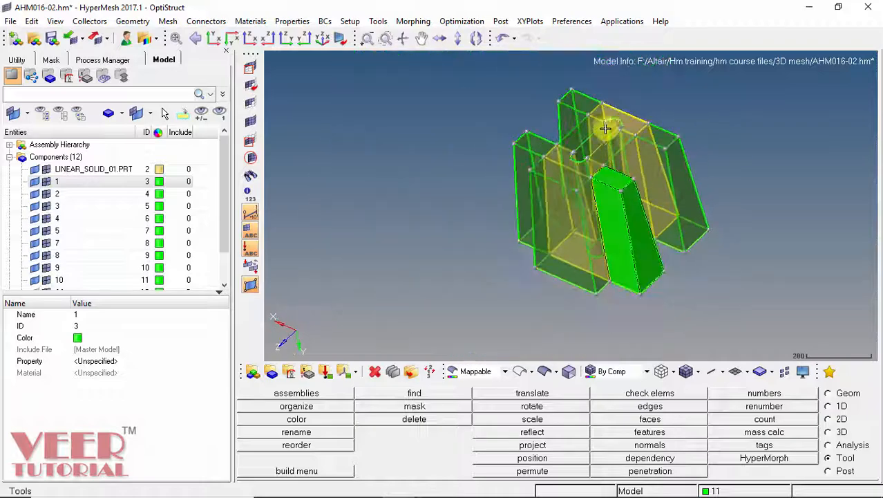
{"action": "scroll", "coordinate": [605, 129], "scroll_direction": "up", "scroll_amount": 3, "text": "ctrl"}
{"action": "mouse_move", "coordinate": [583, 147]}
{"action": "left_mouse_down", "text": "ctrl"}
{"action": "mouse_move", "coordinate": [597, 192]}
{"action": "mouse_move", "coordinate": [598, 165]}
{"action": "mouse_move", "coordinate": [588, 159]}
{"action": "left_mouse_up", "text": "ctrl"}
{"action": "scroll", "coordinate": [223, 241], "scroll_direction": "down", "scroll_amount": 1}
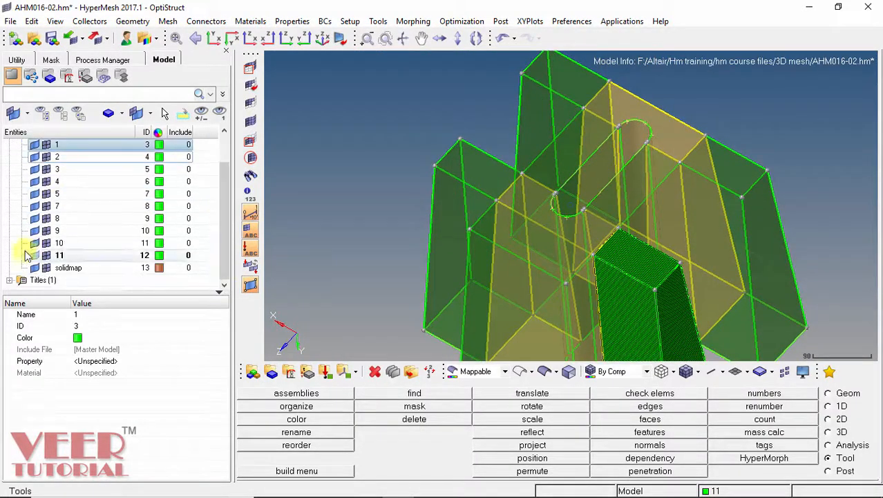
{"action": "left_click", "coordinate": [35, 255]}
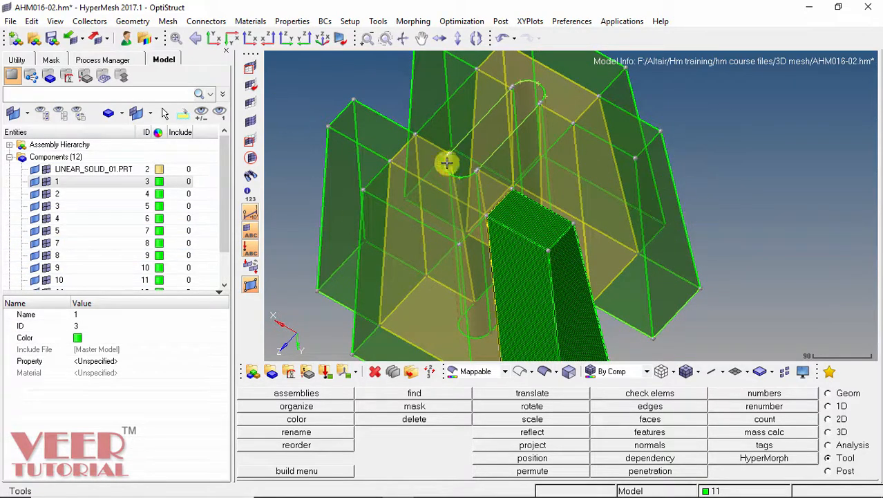
{"action": "scroll", "coordinate": [558, 150], "scroll_direction": "down", "scroll_amount": 3}
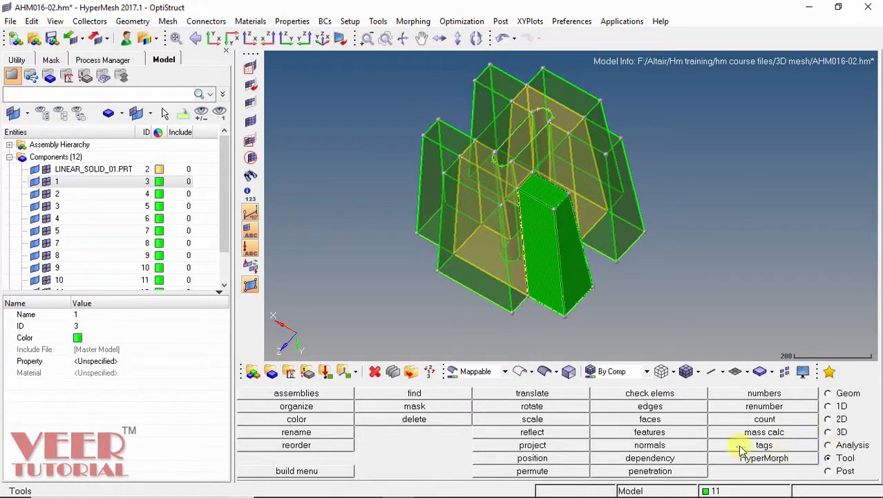
{"action": "left_click", "coordinate": [532, 432]}
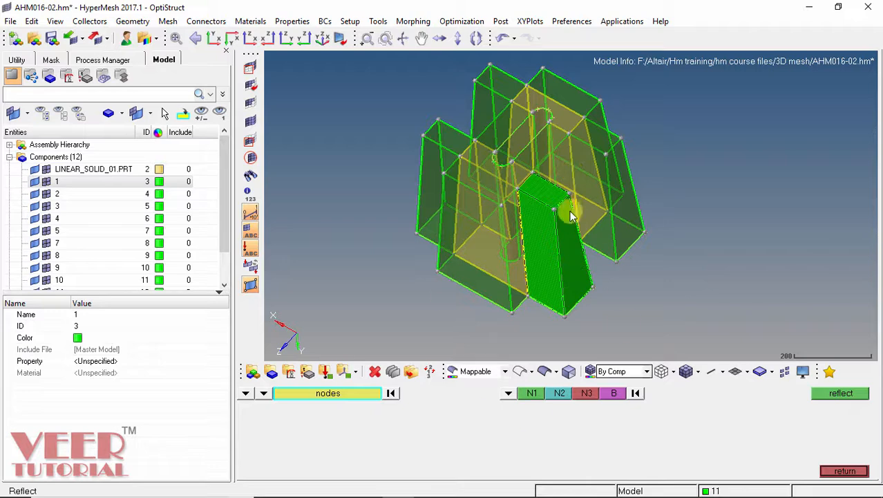
{"action": "left_click_drag", "start_coordinate": [619, 247], "coordinate": [869, 444], "text": "ctrl"}
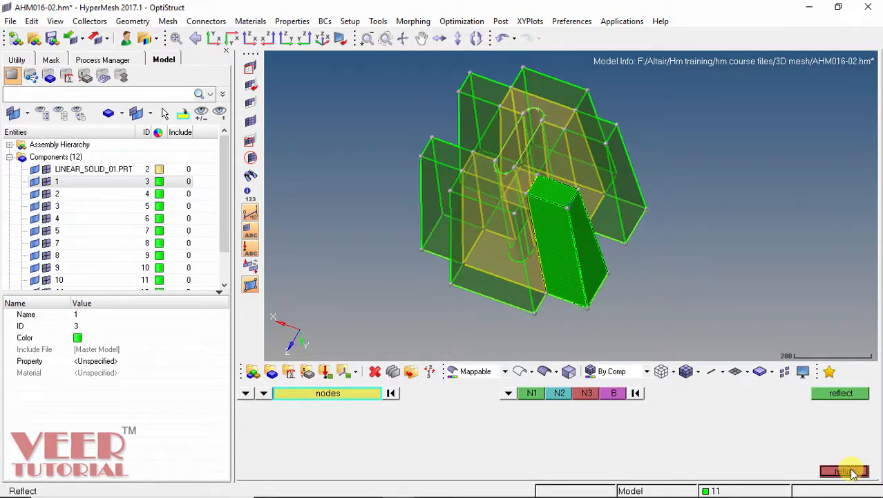
{"action": "left_click", "coordinate": [844, 472]}
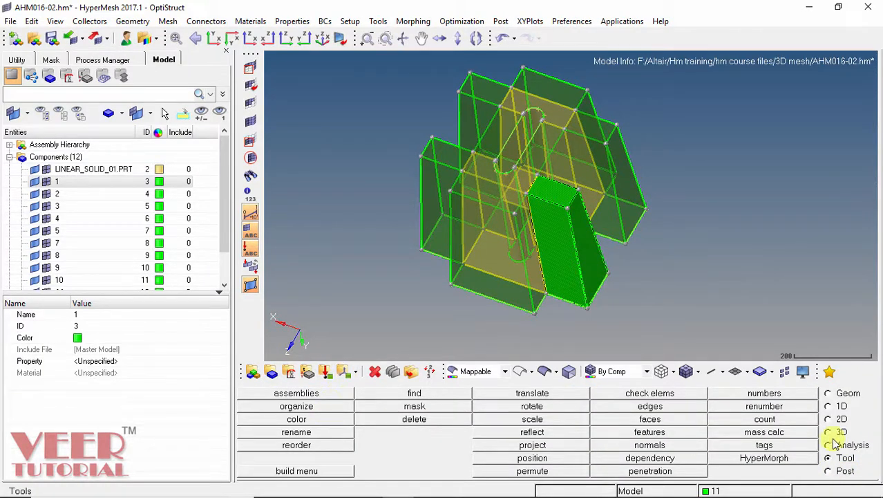
Start parametric node extraction and select the upper edge line between component 1's meshed block and the block opposite it.
{"action": "left_click", "coordinate": [828, 393]}
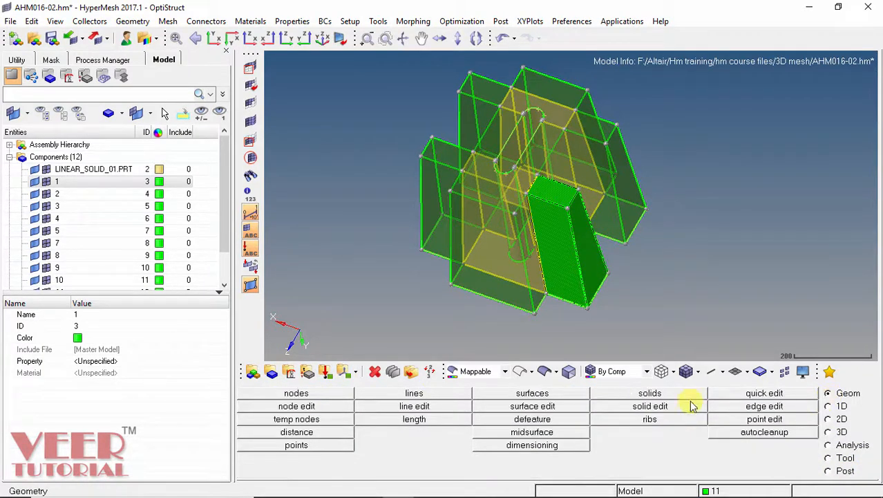
{"action": "left_click", "coordinate": [315, 393]}
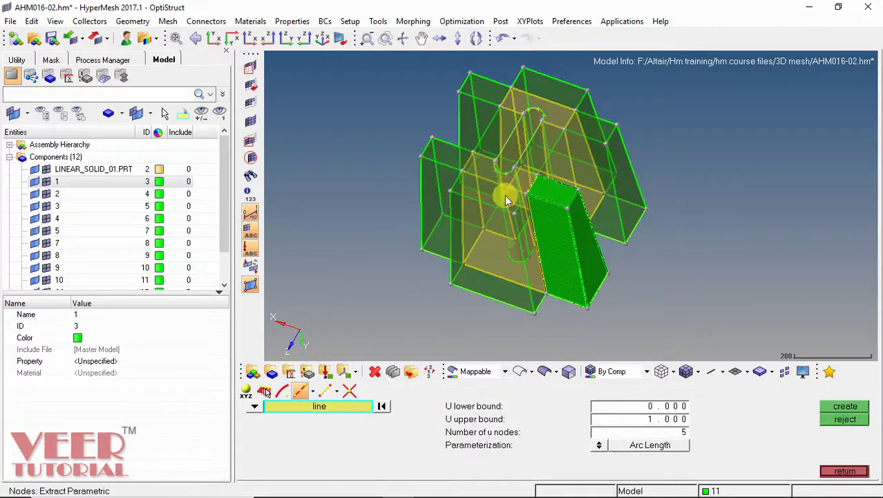
{"action": "left_click_drag", "start_coordinate": [522, 189], "coordinate": [548, 112], "text": "ctrl"}
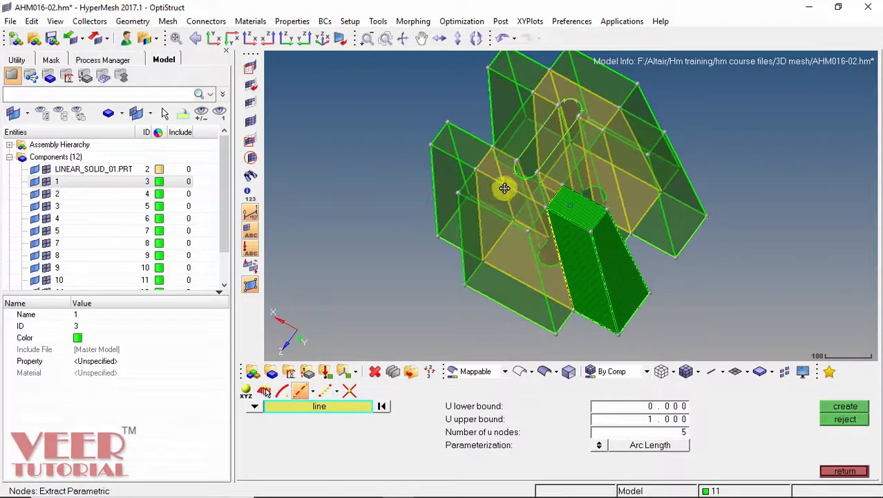
{"action": "left_click_drag", "start_coordinate": [501, 187], "coordinate": [516, 176], "text": "ctrl"}
{"action": "scroll", "coordinate": [536, 145], "scroll_direction": "up", "scroll_amount": 2}
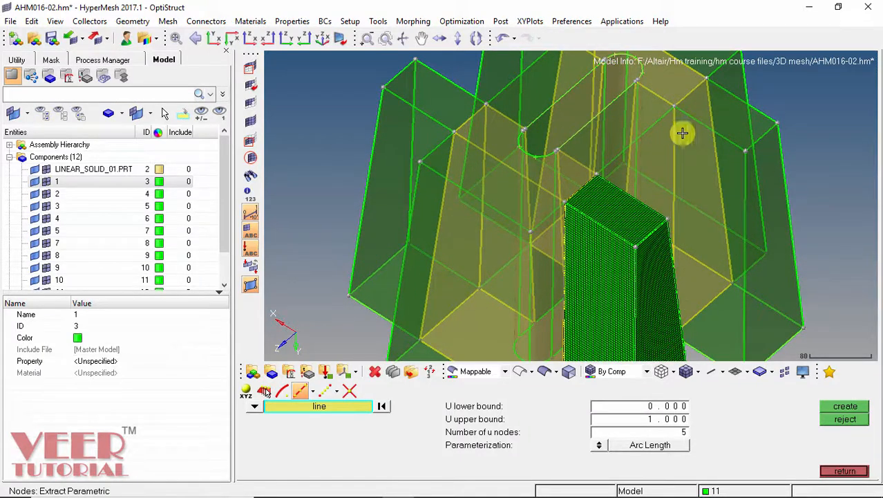
{"action": "scroll", "coordinate": [506, 187], "scroll_direction": "down", "scroll_amount": 2}
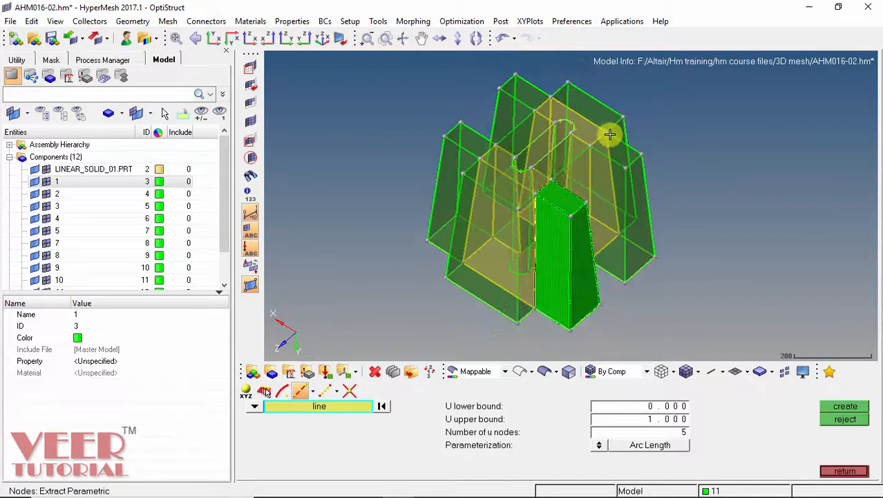
{"action": "left_click_drag", "start_coordinate": [611, 132], "coordinate": [617, 172], "text": "ctrl"}
{"action": "scroll", "coordinate": [585, 192], "scroll_direction": "up", "scroll_amount": 2}
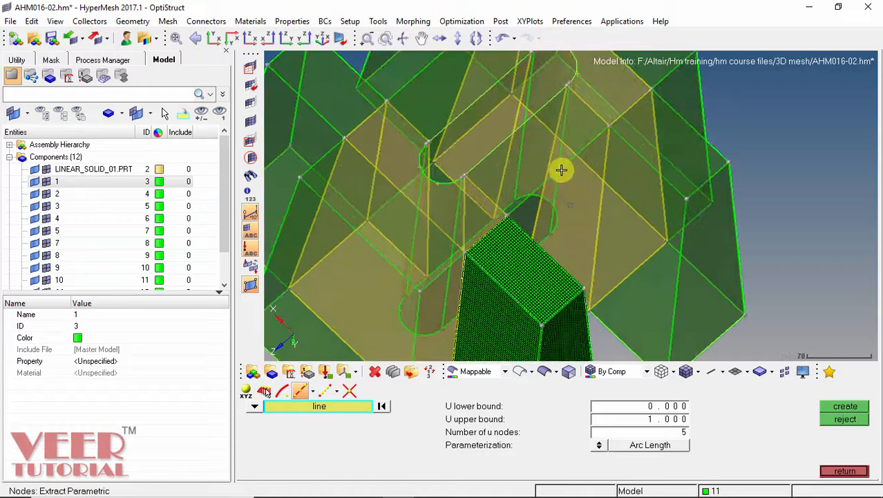
{"action": "left_click", "coordinate": [560, 169]}
{"action": "left_click", "coordinate": [315, 396]}
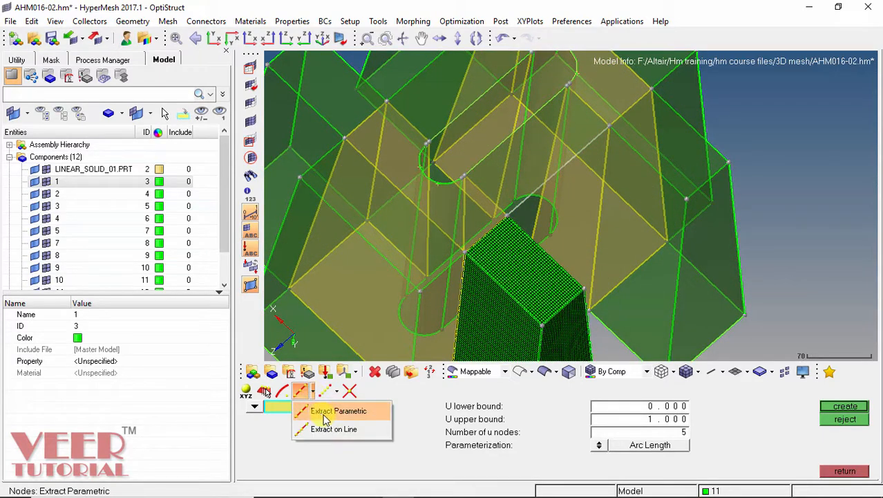
{"action": "left_click", "coordinate": [326, 415]}
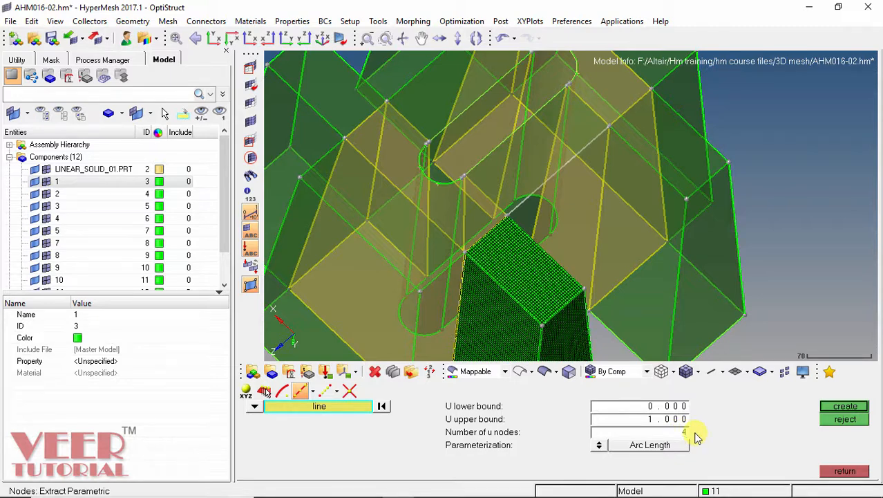
Reject a trial of four nodes on the selected edge line and create three nodes along it instead.
{"action": "left_click", "coordinate": [850, 408]}
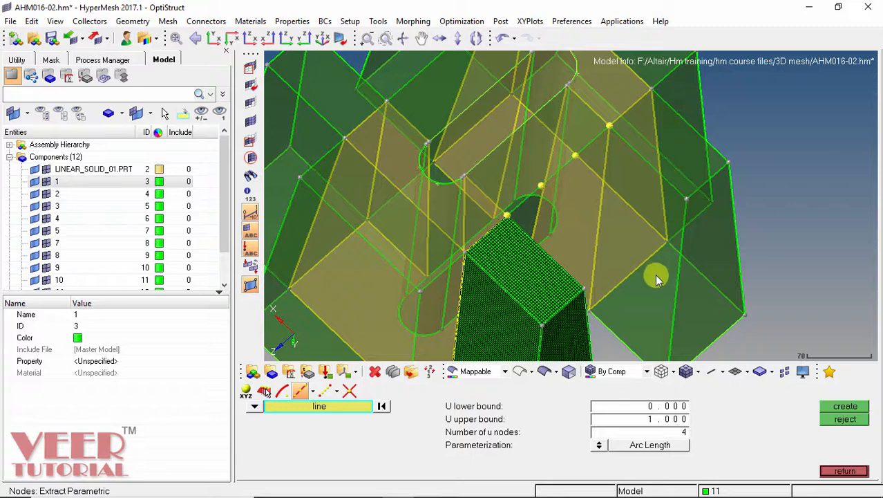
{"action": "left_click", "coordinate": [856, 420]}
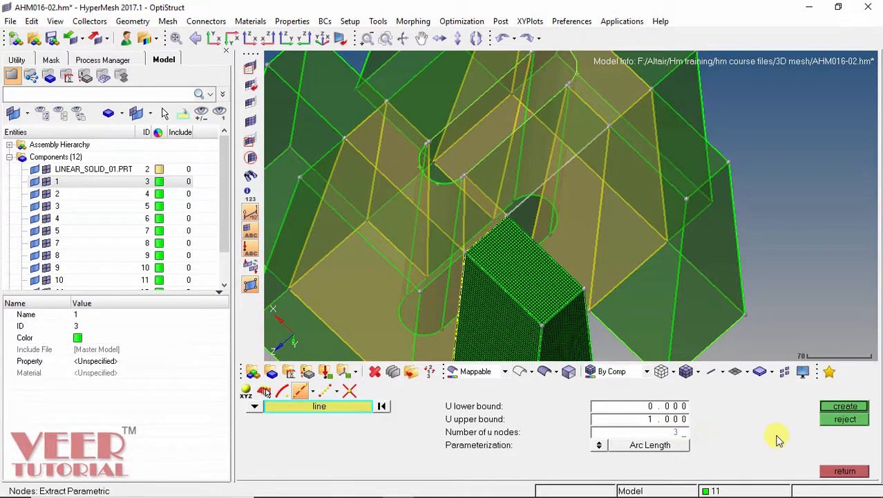
{"action": "left_click", "coordinate": [848, 407]}
{"action": "scroll", "coordinate": [567, 176], "scroll_direction": "down", "scroll_amount": 2}
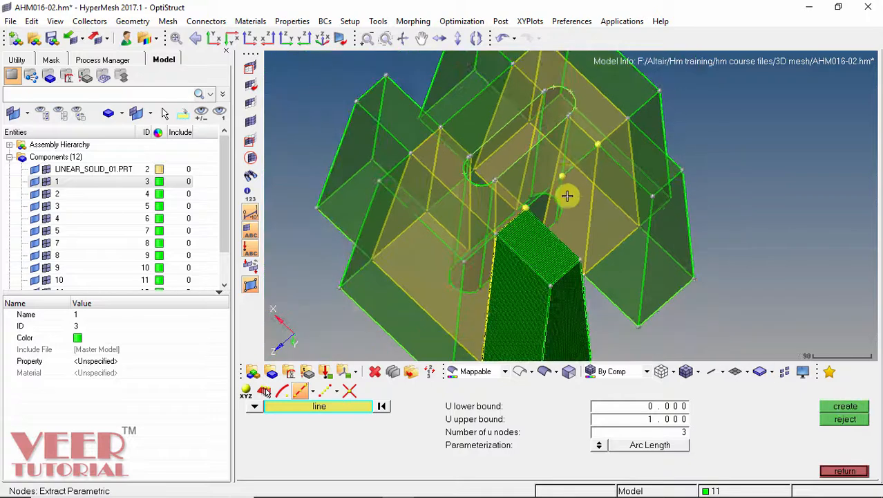
{"action": "scroll", "coordinate": [569, 176], "scroll_direction": "up", "scroll_amount": 4}
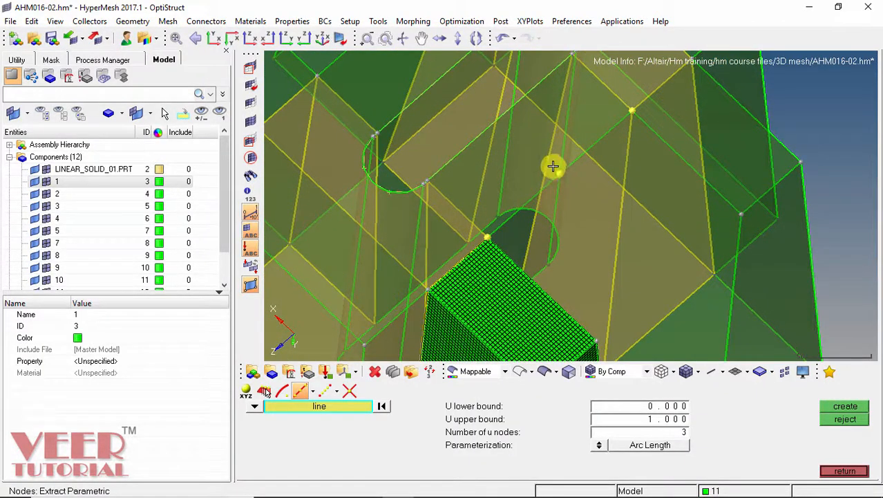
{"action": "scroll", "coordinate": [553, 178], "scroll_direction": "down", "scroll_amount": 2}
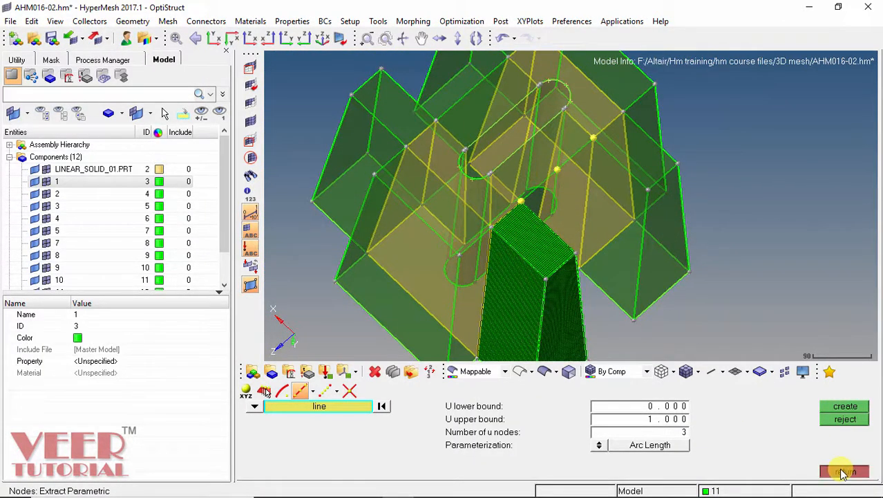
{"action": "left_click", "coordinate": [843, 471]}
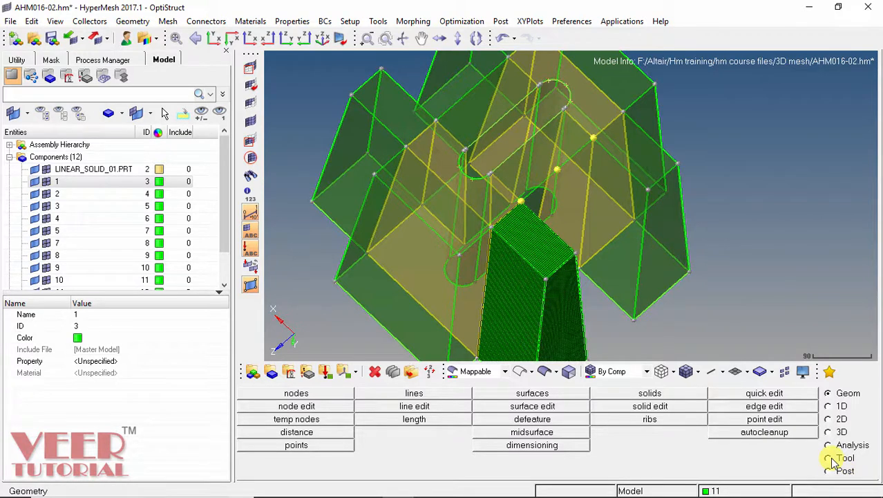
Start Reflect for elements and select component 1's whole solid mesh by attachment from one picked element.
{"action": "left_click", "coordinate": [831, 458]}
{"action": "left_click", "coordinate": [533, 432]}
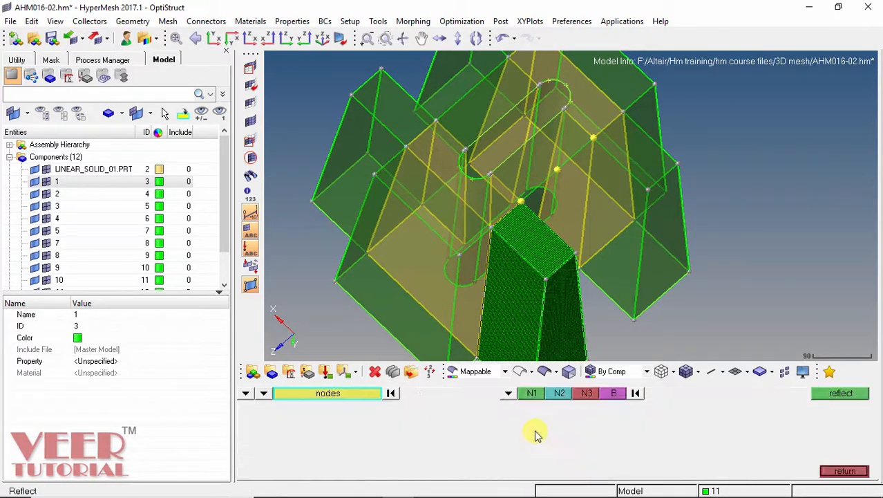
{"action": "left_click", "coordinate": [247, 394]}
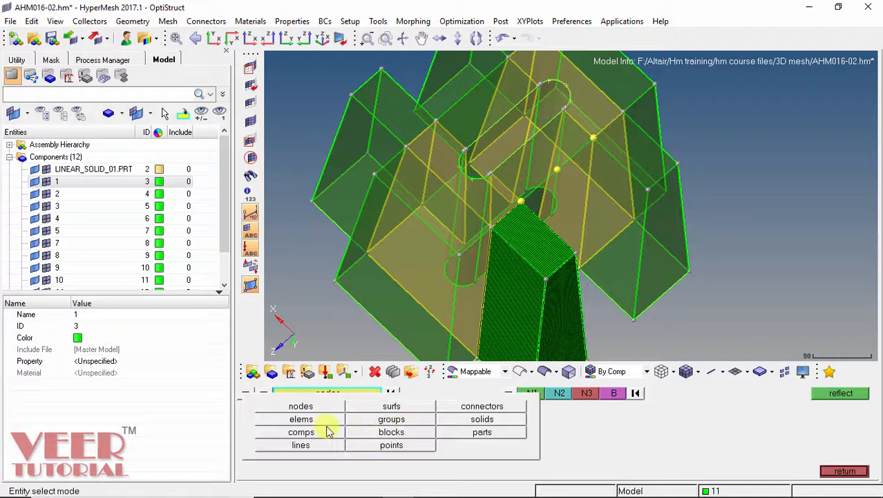
{"action": "left_click", "coordinate": [304, 420]}
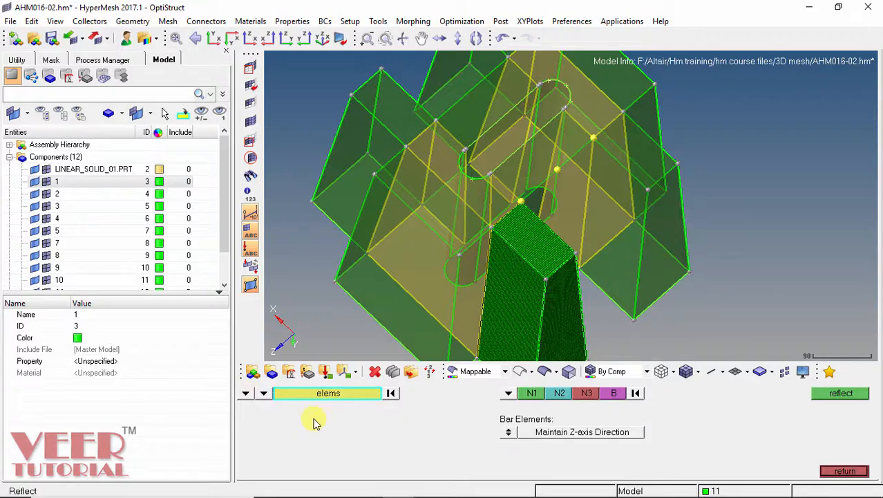
{"action": "left_click", "coordinate": [529, 248]}
{"action": "left_click", "coordinate": [336, 394]}
{"action": "left_click", "coordinate": [336, 395]}
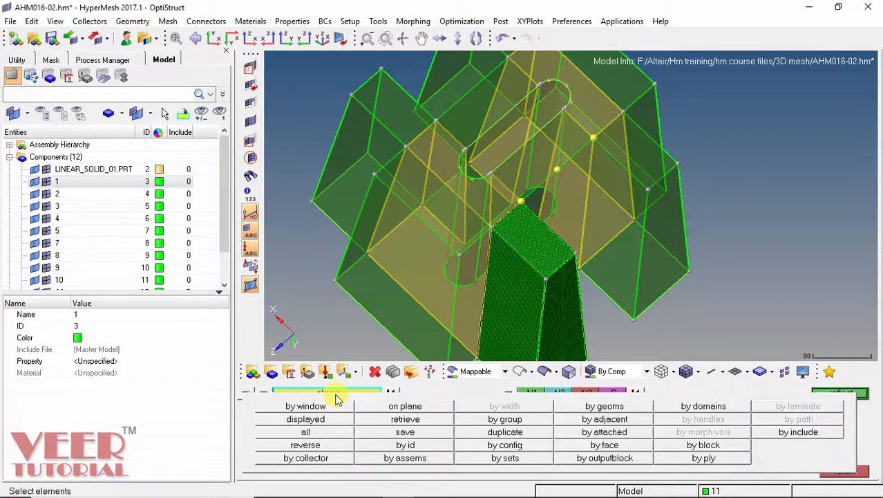
{"action": "left_click", "coordinate": [610, 433]}
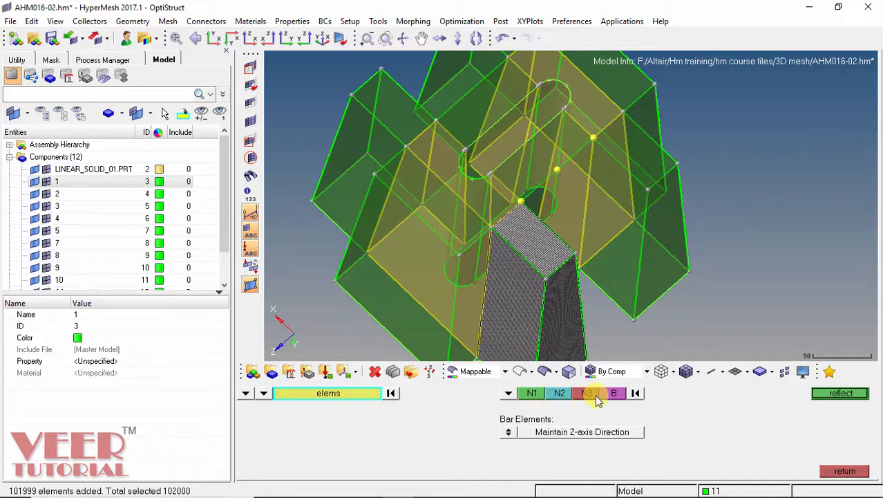
Set the reflection direction to the z-axis and use the middle node of the three edge nodes as the base point.
{"action": "left_click", "coordinate": [510, 394]}
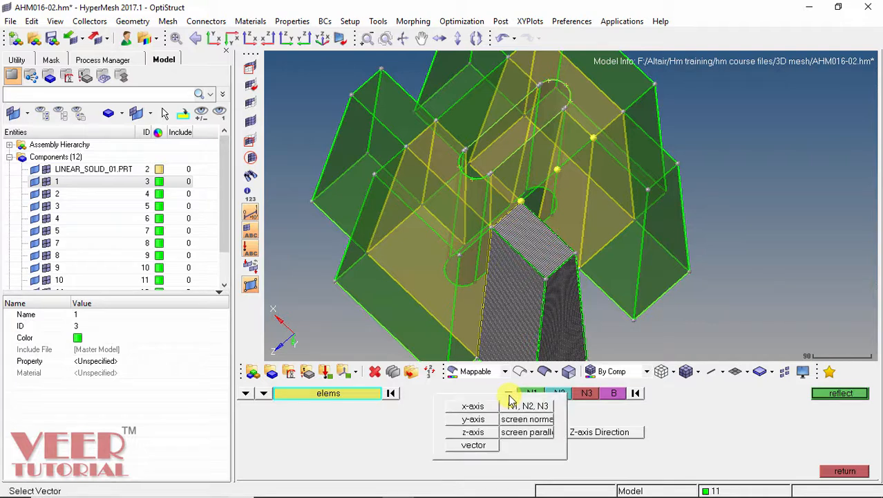
{"action": "left_click", "coordinate": [490, 432]}
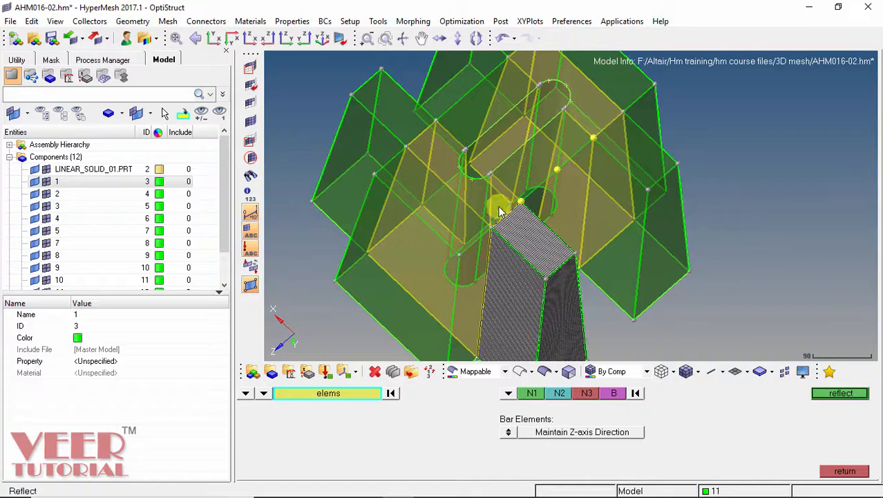
{"action": "mouse_move", "coordinate": [500, 203]}
{"action": "left_mouse_down", "text": "ctrl"}
{"action": "mouse_move", "coordinate": [506, 179]}
{"action": "mouse_move", "coordinate": [500, 199]}
{"action": "left_mouse_up", "text": "ctrl"}
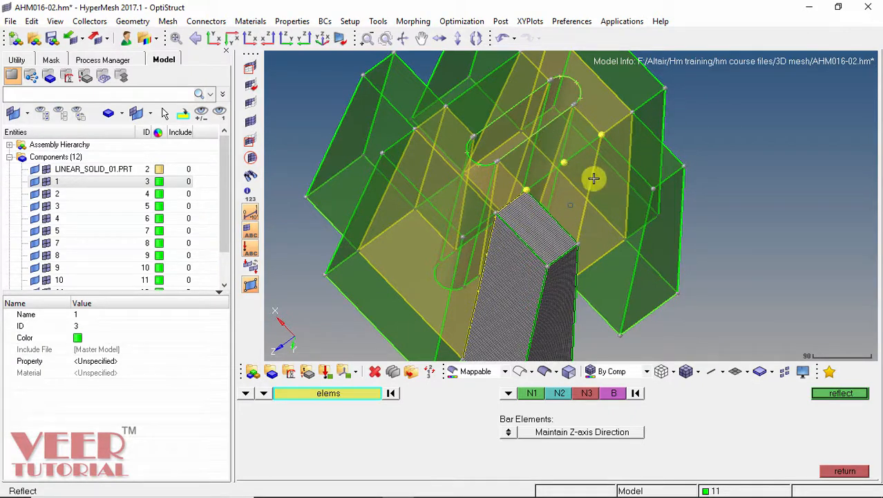
{"action": "left_click", "coordinate": [509, 394]}
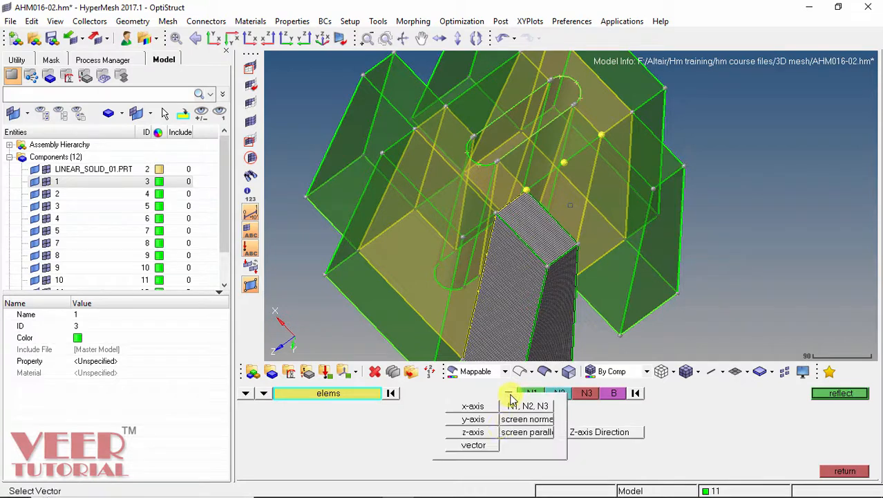
{"action": "left_click", "coordinate": [476, 433]}
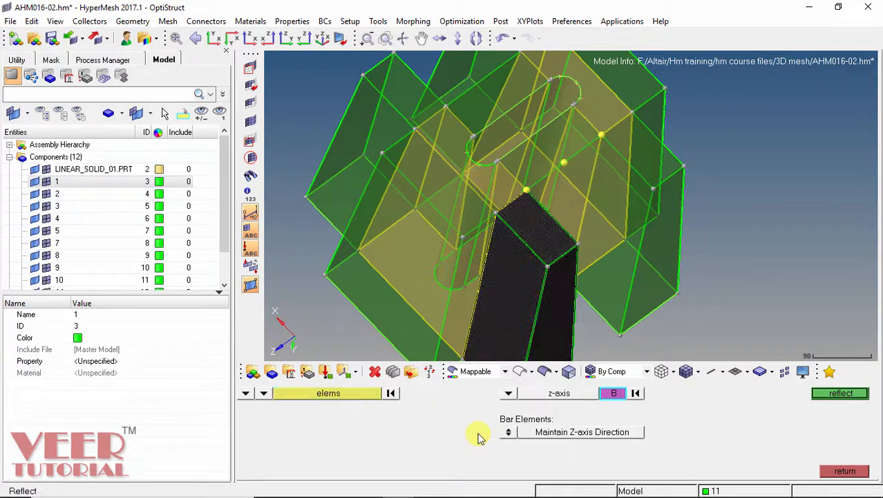
{"action": "left_click", "coordinate": [613, 392]}
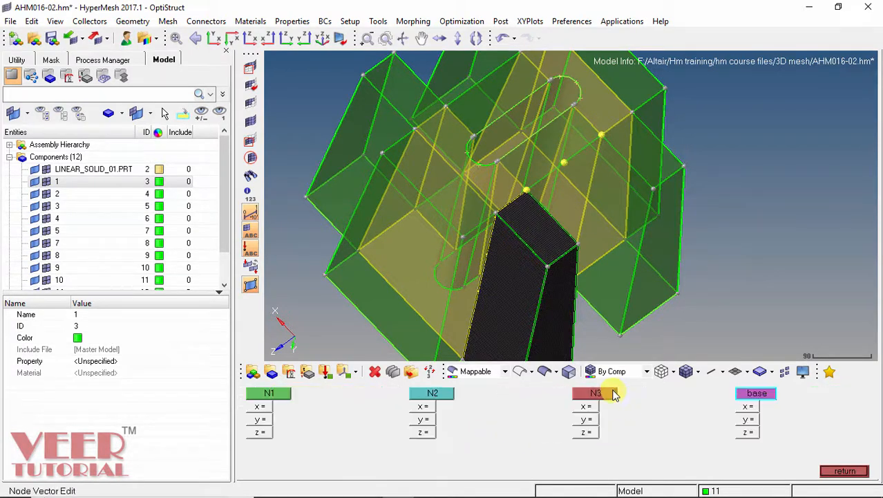
{"action": "left_click", "coordinate": [567, 163]}
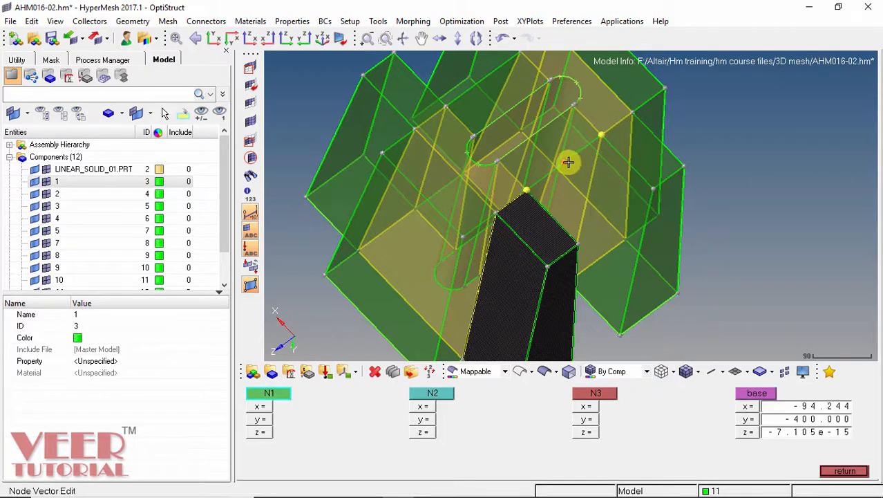
{"action": "left_click", "coordinate": [826, 470]}
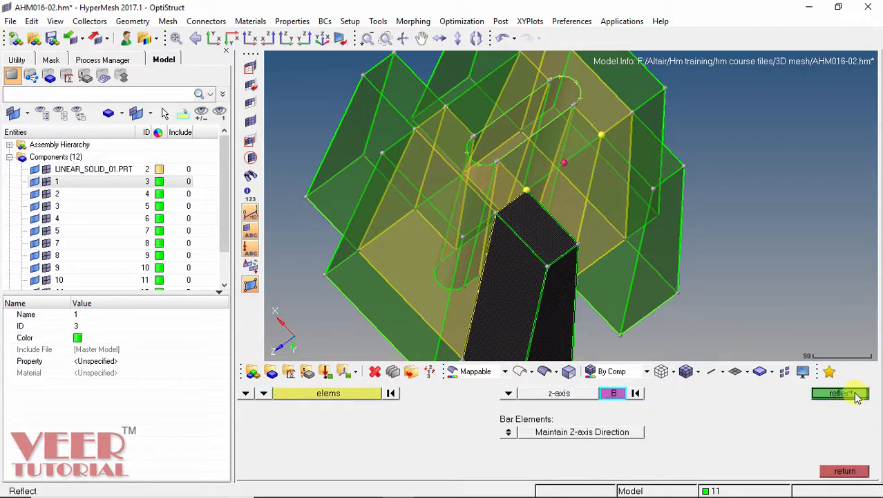
Duplicate component 1's selected elements into their original component and reflect the copy onto the opposite block.
{"action": "left_click", "coordinate": [331, 395]}
{"action": "left_click", "coordinate": [331, 394]}
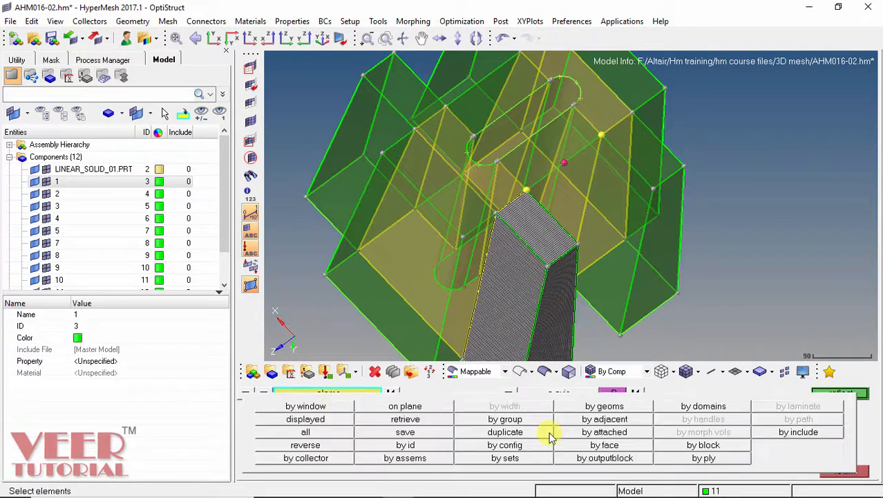
{"action": "left_click", "coordinate": [513, 433]}
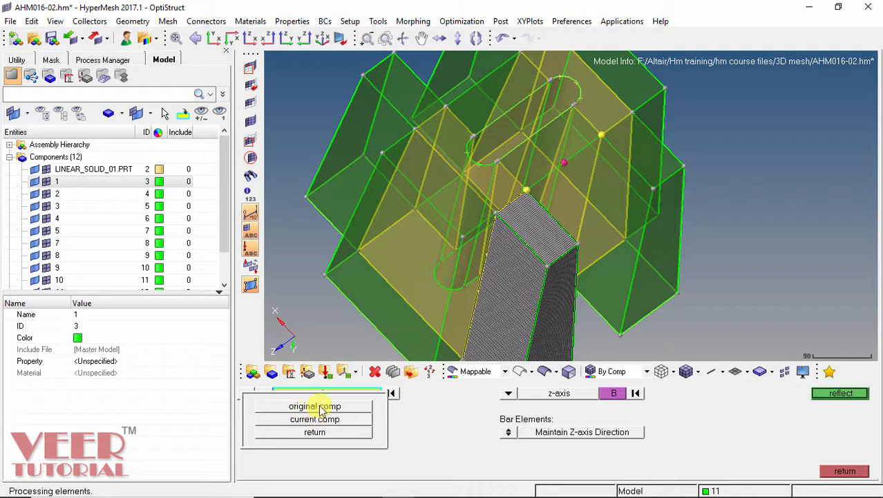
{"action": "left_click", "coordinate": [315, 408]}
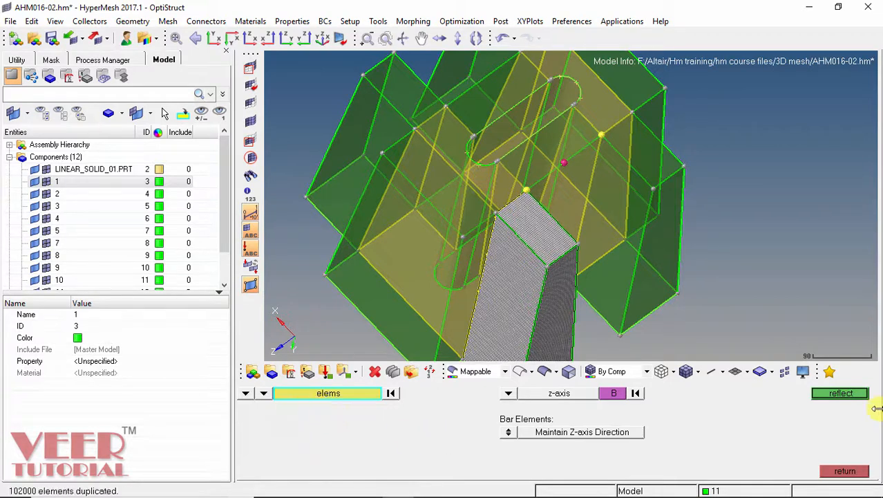
{"action": "left_click", "coordinate": [839, 394]}
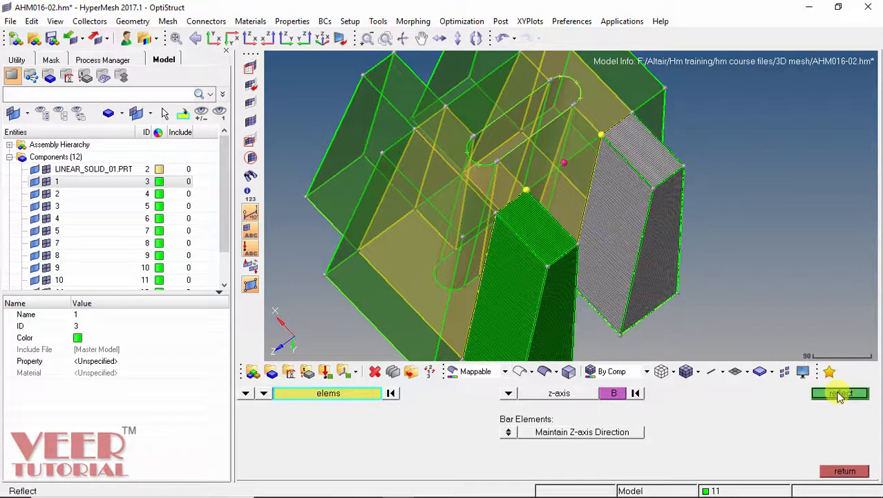
{"action": "scroll", "coordinate": [639, 176], "scroll_direction": "up", "scroll_amount": 2}
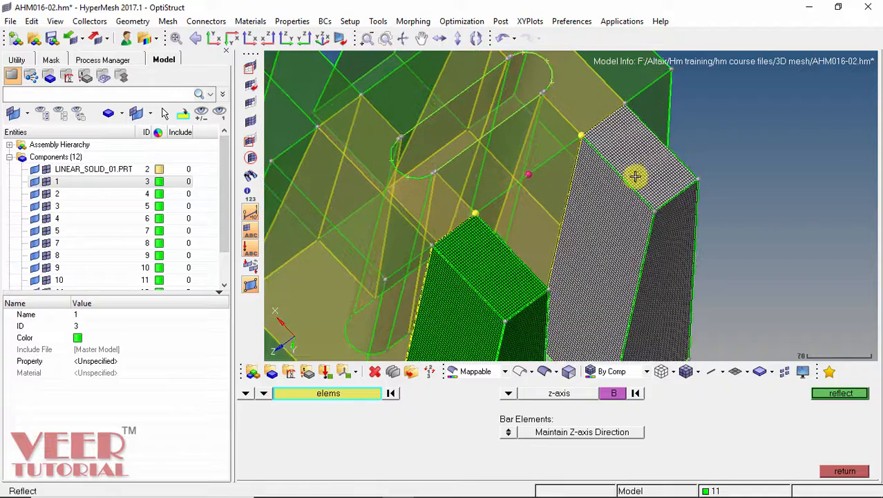
{"action": "scroll", "coordinate": [654, 142], "scroll_direction": "up", "scroll_amount": 4}
{"action": "scroll", "coordinate": [638, 146], "scroll_direction": "down", "scroll_amount": 4}
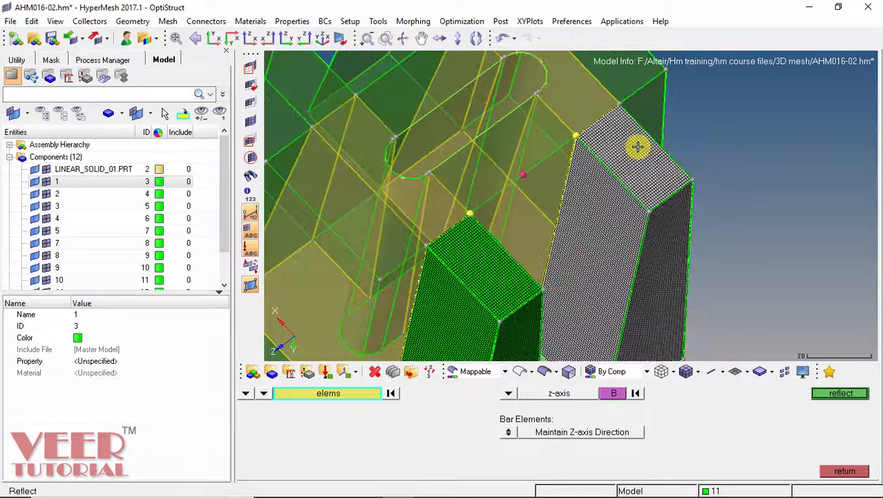
{"action": "scroll", "coordinate": [638, 146], "scroll_direction": "down", "scroll_amount": 3}
{"action": "left_click", "coordinate": [845, 471]}
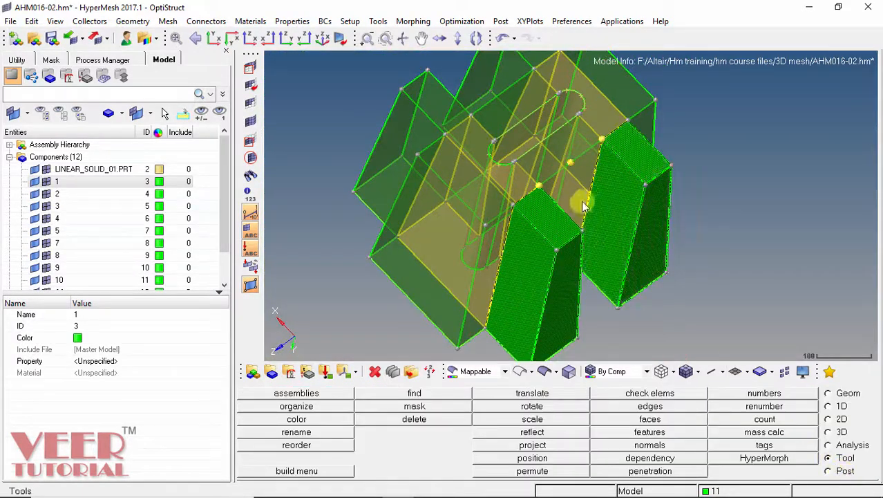
Create three nodes by parametric extraction along the outer upper edge of the end block behind the reflected mesh.
{"action": "scroll", "coordinate": [676, 225], "scroll_direction": "down", "scroll_amount": 3, "text": "ctrl"}
{"action": "mouse_move", "coordinate": [674, 223]}
{"action": "left_mouse_down", "text": "ctrl"}
{"action": "mouse_move", "coordinate": [659, 186]}
{"action": "mouse_move", "coordinate": [659, 215]}
{"action": "left_mouse_up", "text": "ctrl"}
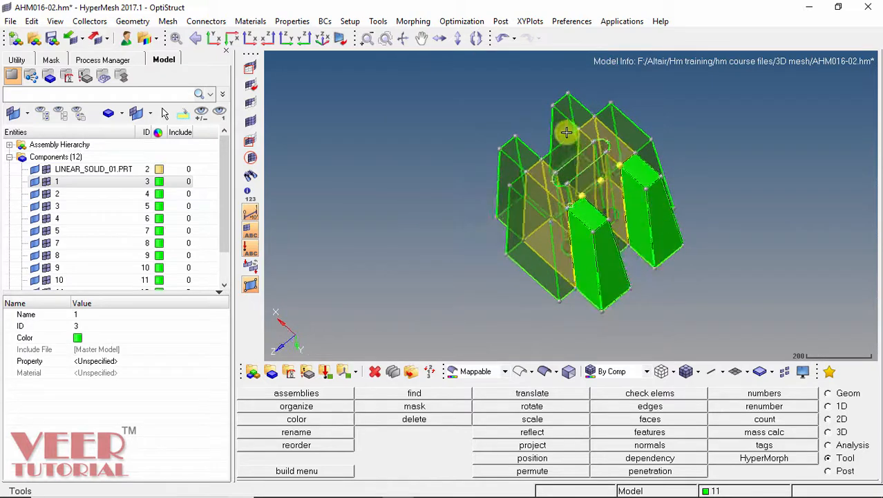
{"action": "scroll", "coordinate": [571, 158], "scroll_direction": "up", "scroll_amount": 4}
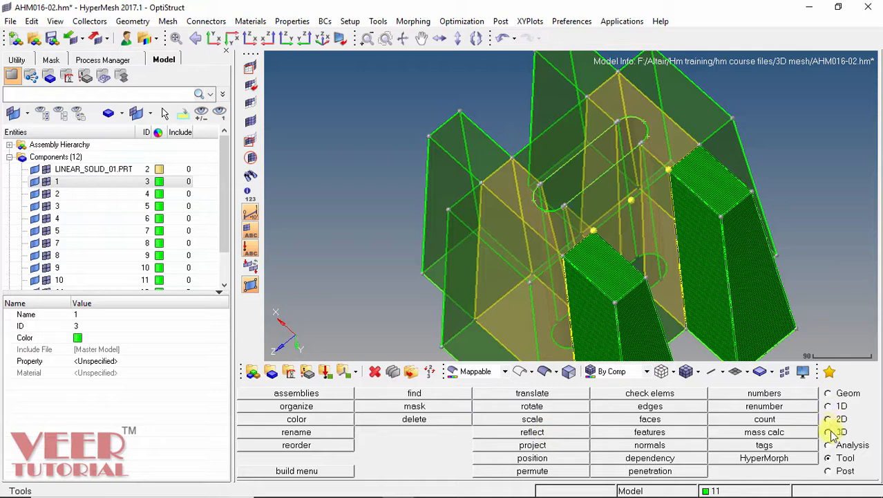
{"action": "left_click", "coordinate": [828, 393]}
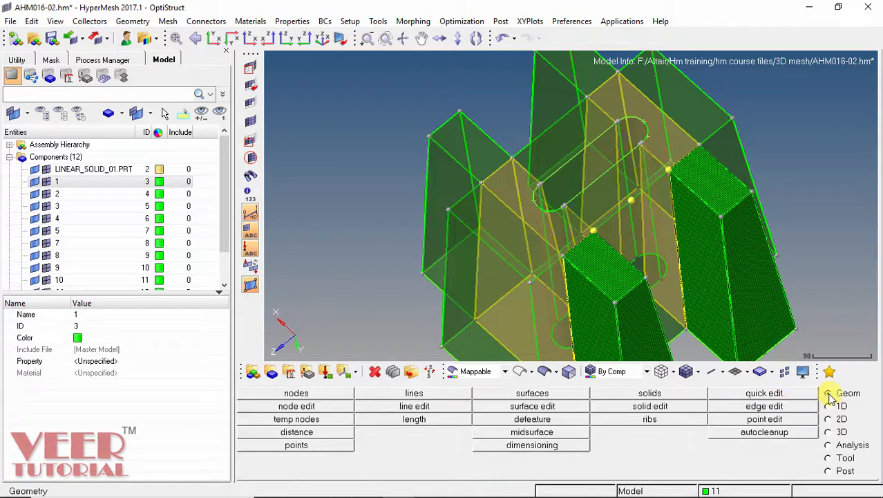
{"action": "left_click", "coordinate": [305, 395]}
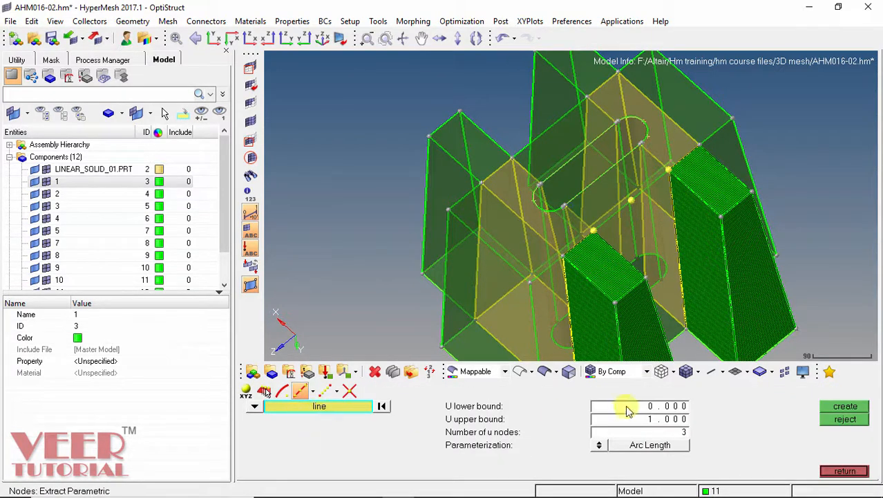
{"action": "left_click", "coordinate": [523, 220]}
{"action": "right_click", "coordinate": [527, 219]}
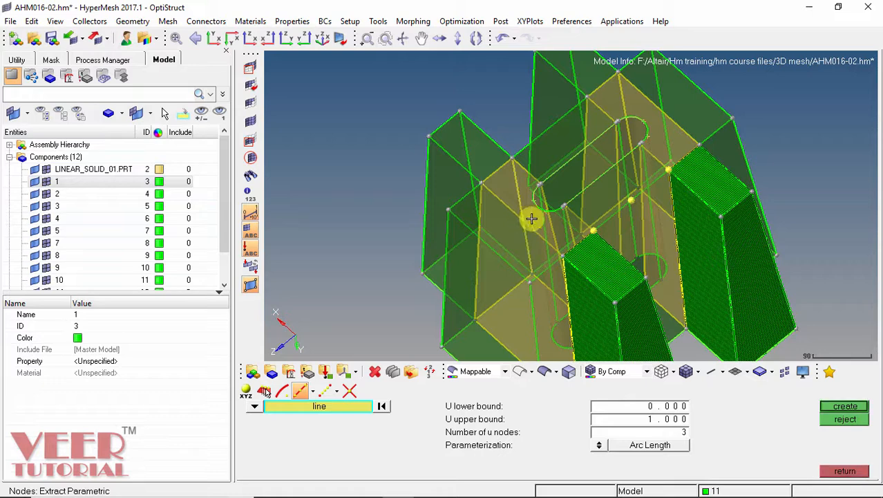
{"action": "scroll", "coordinate": [668, 197], "scroll_direction": "down", "scroll_amount": 3}
{"action": "scroll", "coordinate": [685, 105], "scroll_direction": "up", "scroll_amount": 3}
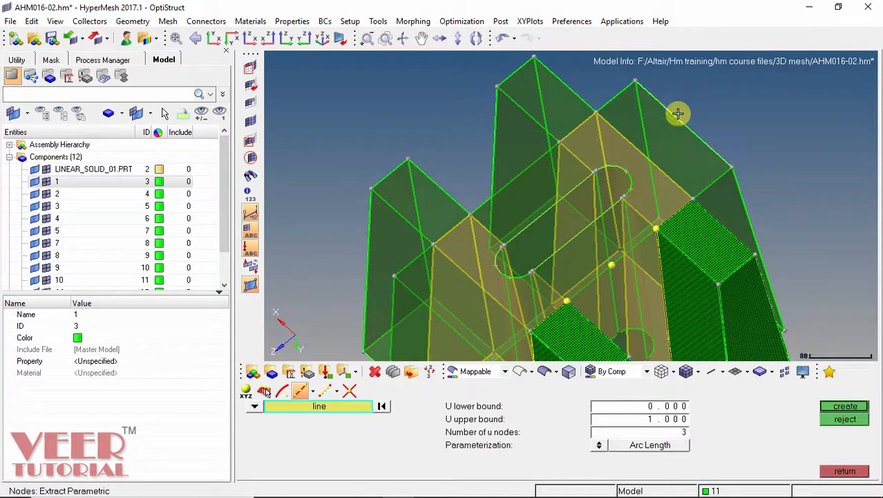
{"action": "left_click", "coordinate": [682, 119]}
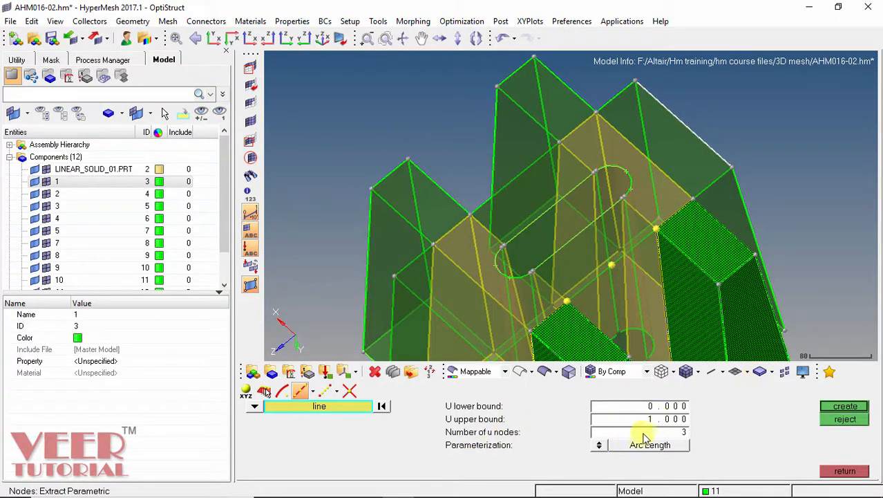
{"action": "left_click", "coordinate": [854, 407]}
{"action": "scroll", "coordinate": [687, 79], "scroll_direction": "down", "scroll_amount": 3}
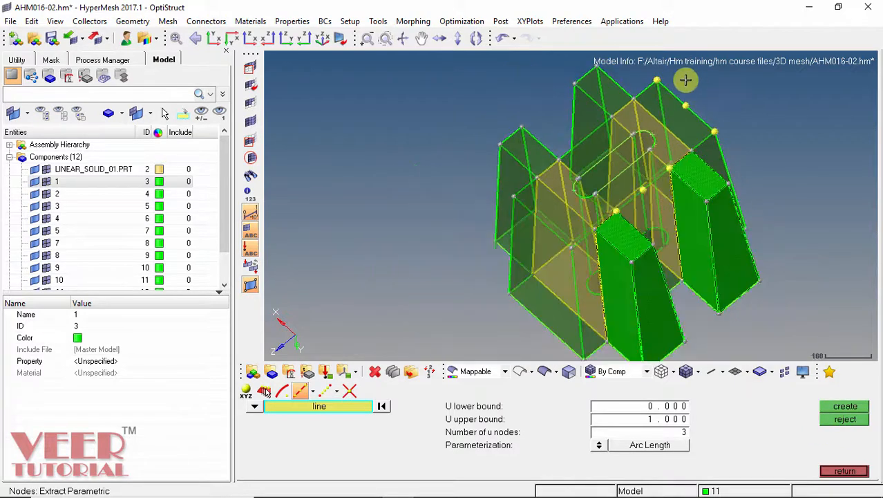
{"action": "left_click_drag", "start_coordinate": [694, 93], "coordinate": [686, 132], "text": "ctrl"}
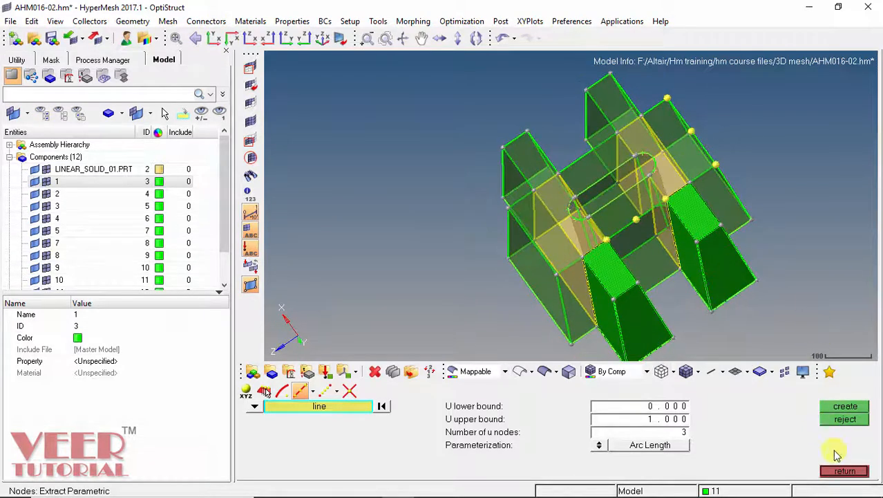
{"action": "left_click", "coordinate": [842, 472]}
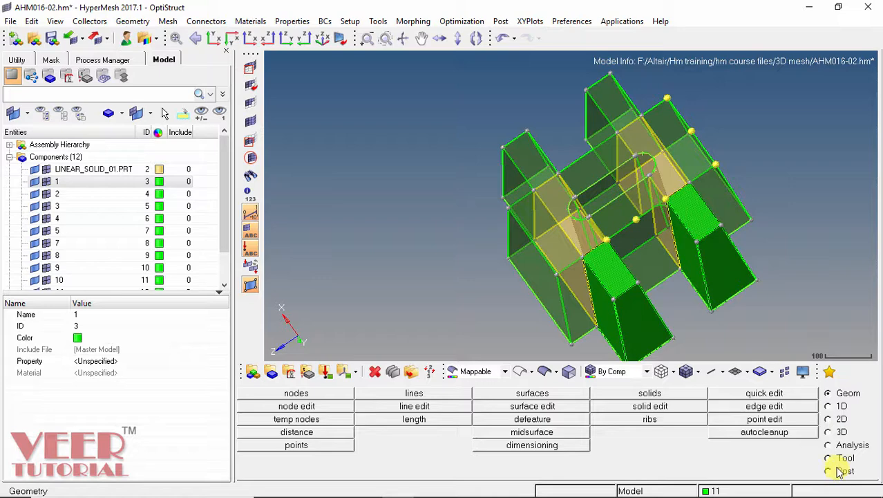
Start Reflect for elements and select all elements of both meshed blocks.
{"action": "left_click", "coordinate": [829, 458]}
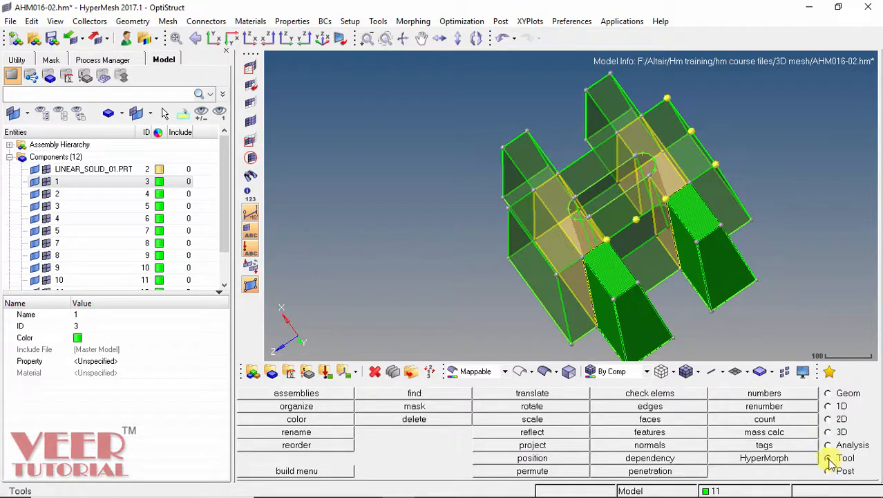
{"action": "left_click", "coordinate": [534, 432]}
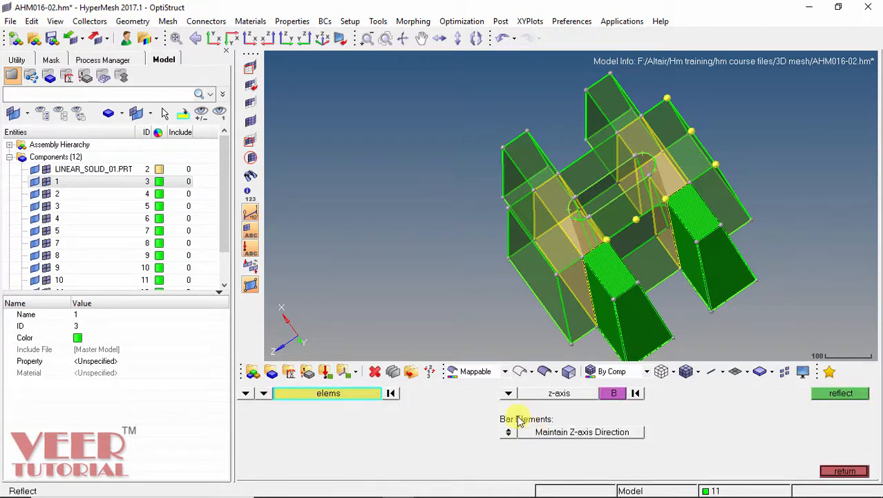
{"action": "scroll", "coordinate": [616, 273], "scroll_direction": "up", "scroll_amount": 2}
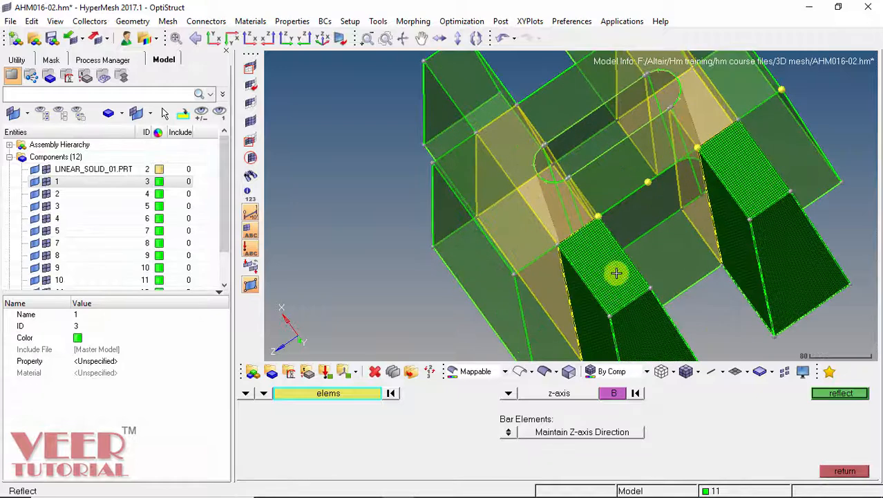
{"action": "left_click", "coordinate": [329, 395]}
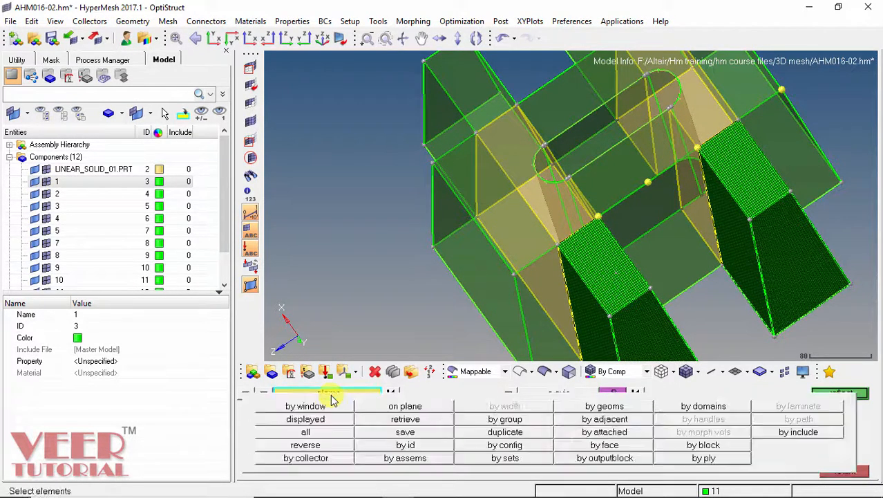
{"action": "left_click", "coordinate": [307, 433]}
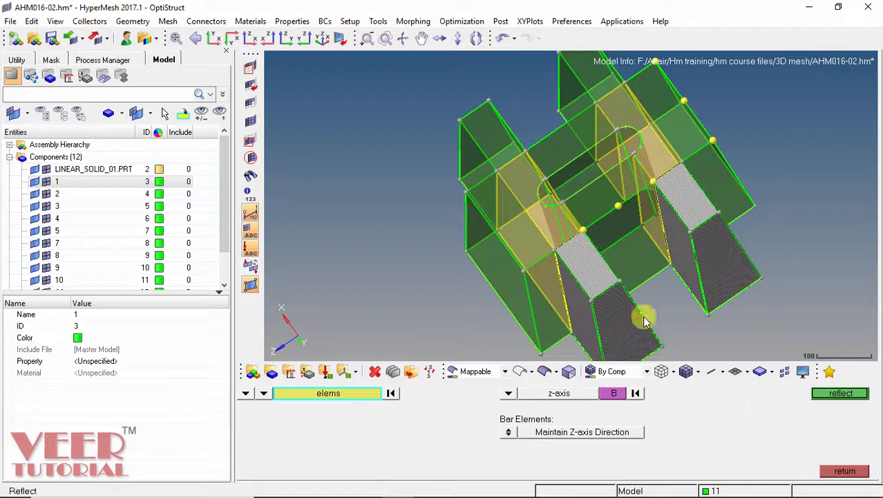
{"action": "left_click_drag", "start_coordinate": [740, 204], "coordinate": [549, 265], "text": "ctrl"}
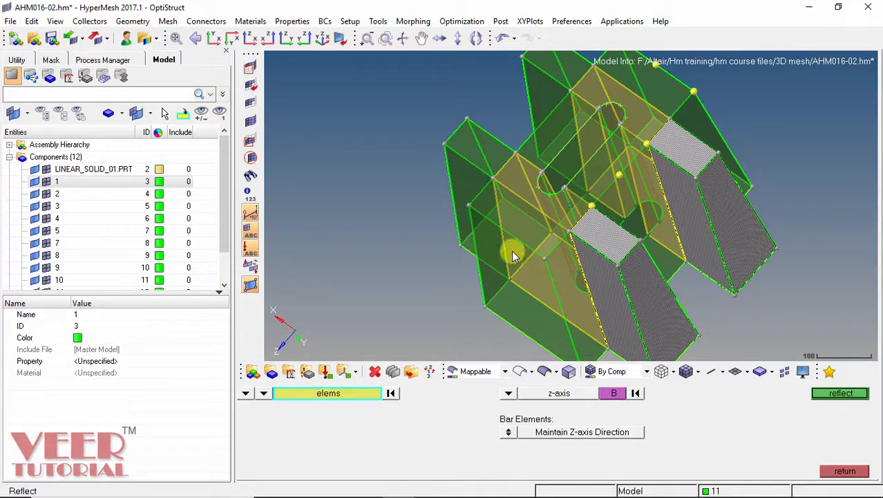
Set the reflection direction to the x-axis and pick the middle node on the end block's outer edge as base point.
{"action": "left_click", "coordinate": [509, 394]}
{"action": "left_click", "coordinate": [473, 406]}
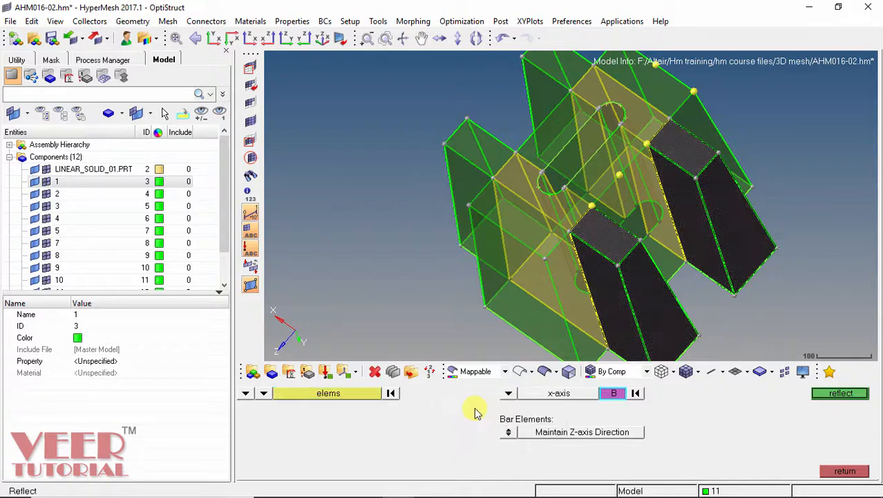
{"action": "scroll", "coordinate": [629, 278], "scroll_direction": "down", "scroll_amount": 3, "text": "ctrl"}
{"action": "scroll", "coordinate": [633, 163], "scroll_direction": "up", "scroll_amount": 4, "text": "ctrl"}
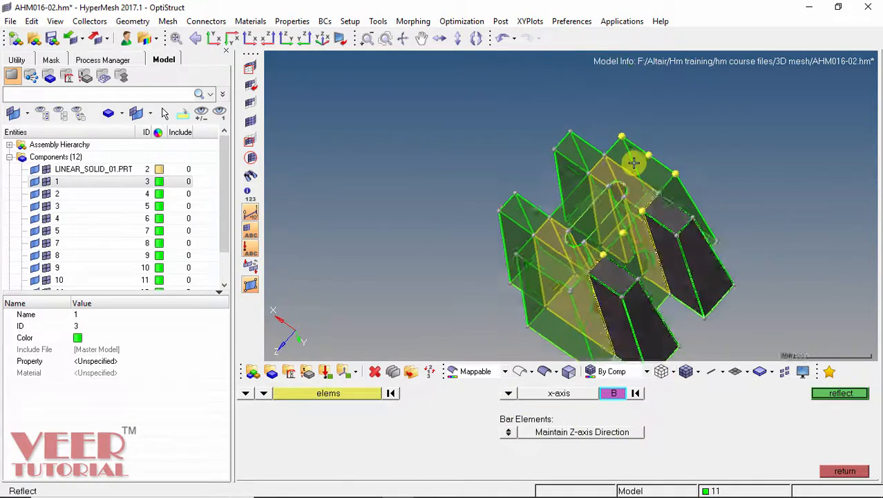
{"action": "left_click", "coordinate": [664, 144]}
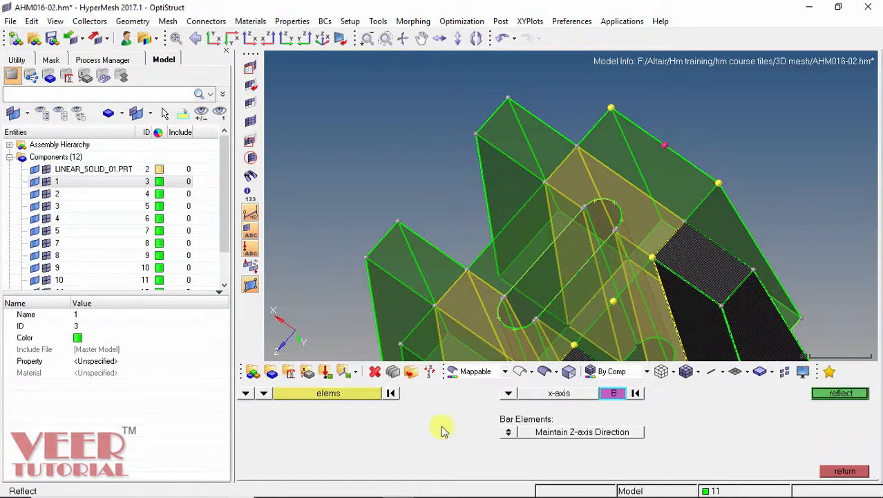
Duplicate the elements of both meshed blocks into their original component and reflect the copies onto the two remaining corner blocks.
{"action": "left_click", "coordinate": [337, 400]}
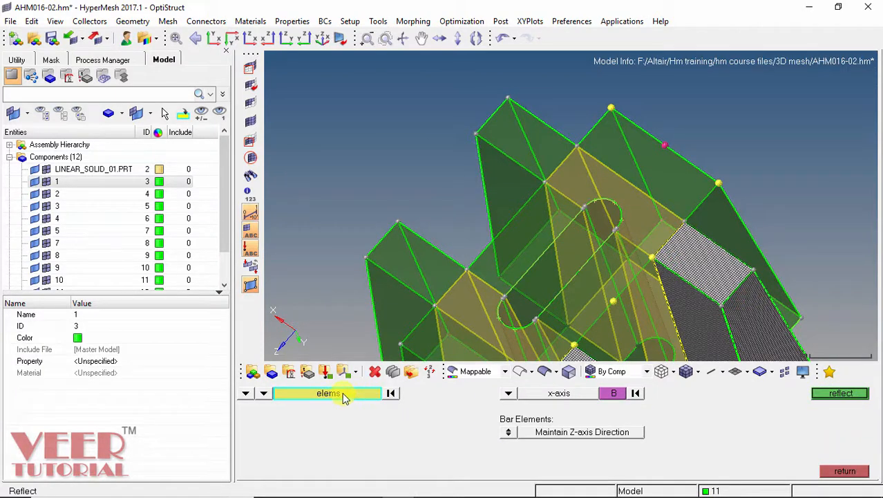
{"action": "left_click", "coordinate": [342, 392]}
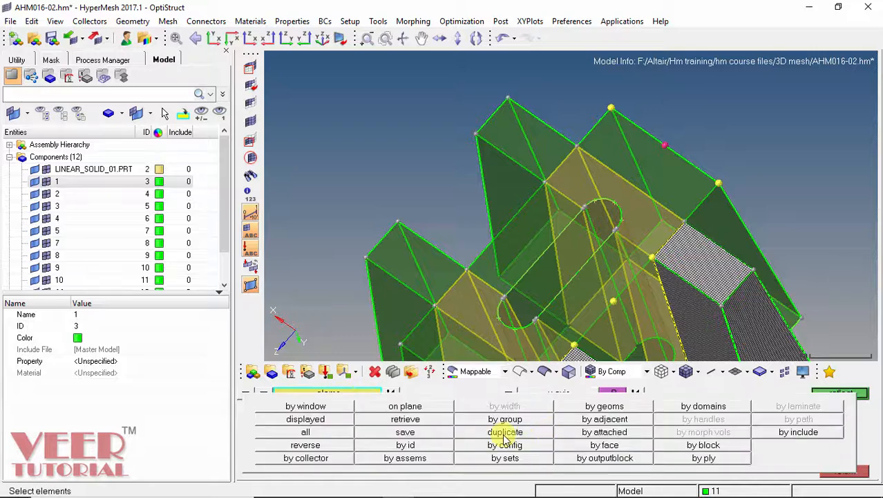
{"action": "left_click", "coordinate": [503, 437]}
{"action": "left_click", "coordinate": [325, 405]}
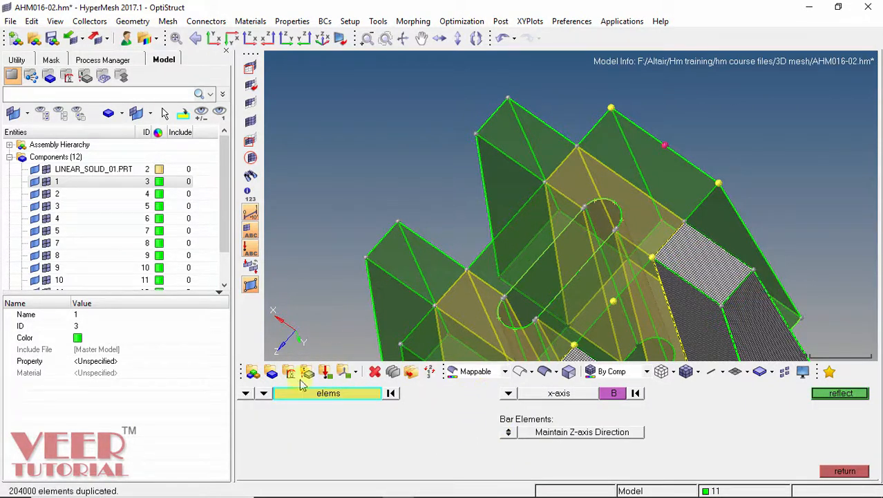
{"action": "left_click", "coordinate": [842, 395]}
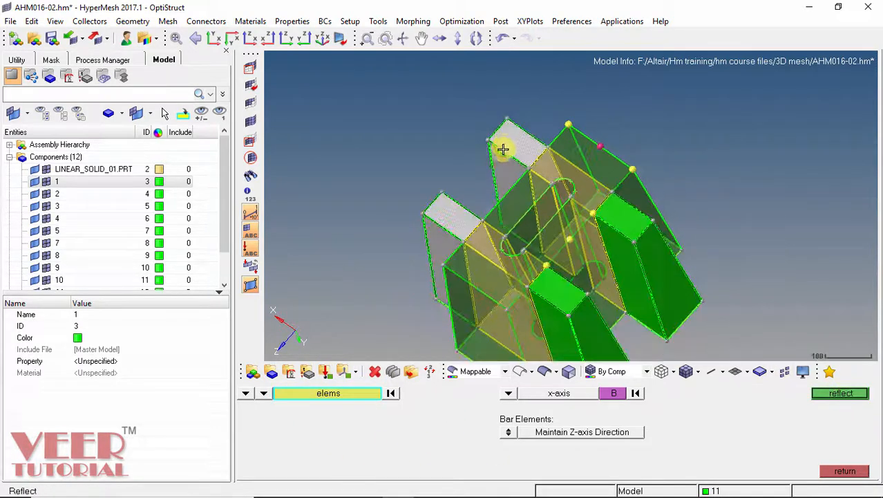
{"action": "left_click_drag", "start_coordinate": [504, 150], "coordinate": [515, 185], "text": "ctrl"}
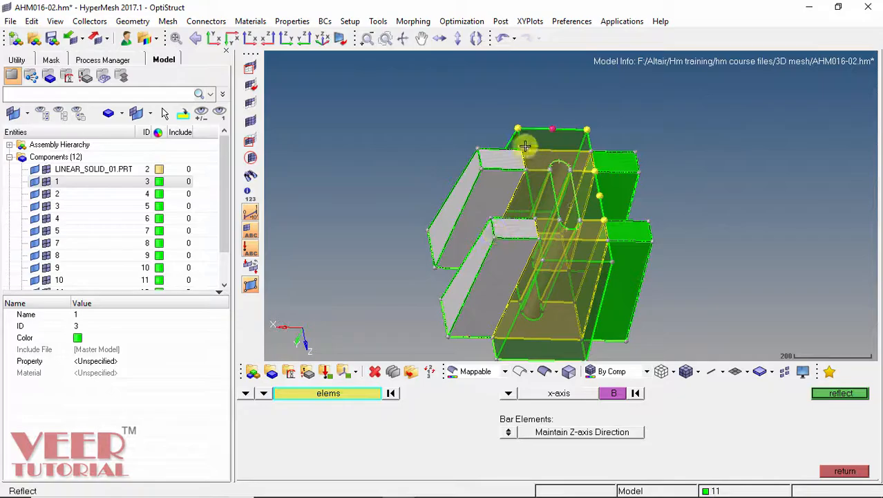